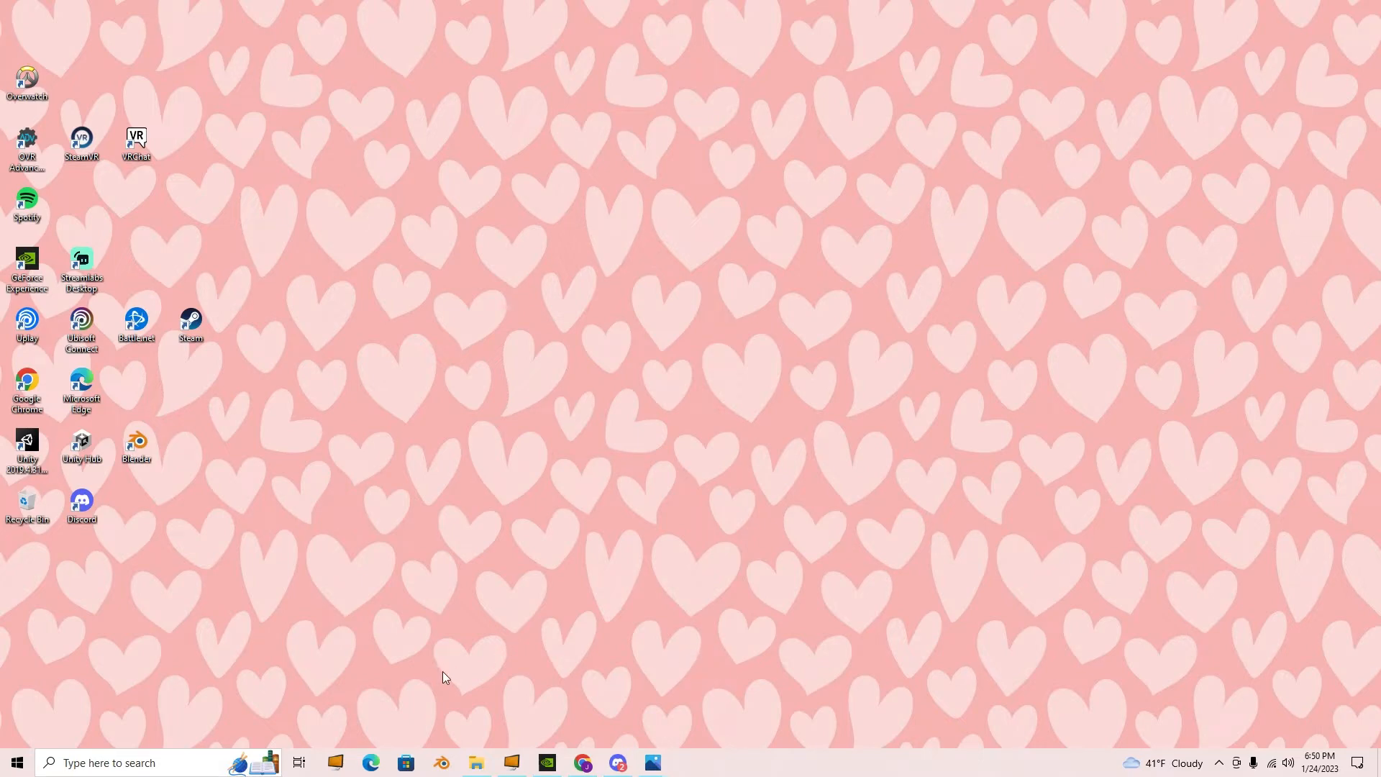
- Launch Unity Hub from the desktop and reposition its window
{"action": "double_click", "coordinate": [99, 451]}
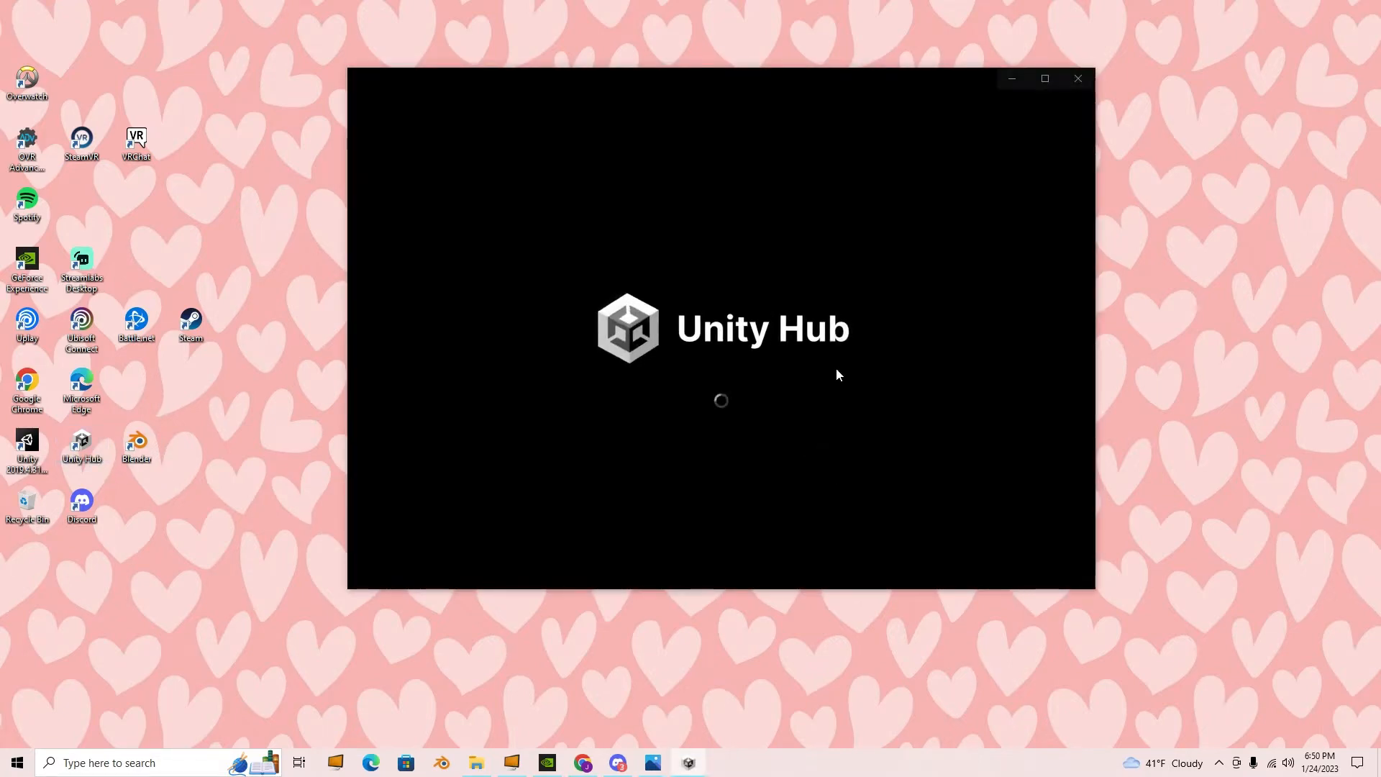
{"action": "left_click_drag", "start_coordinate": [814, 79], "coordinate": [800, 130]}
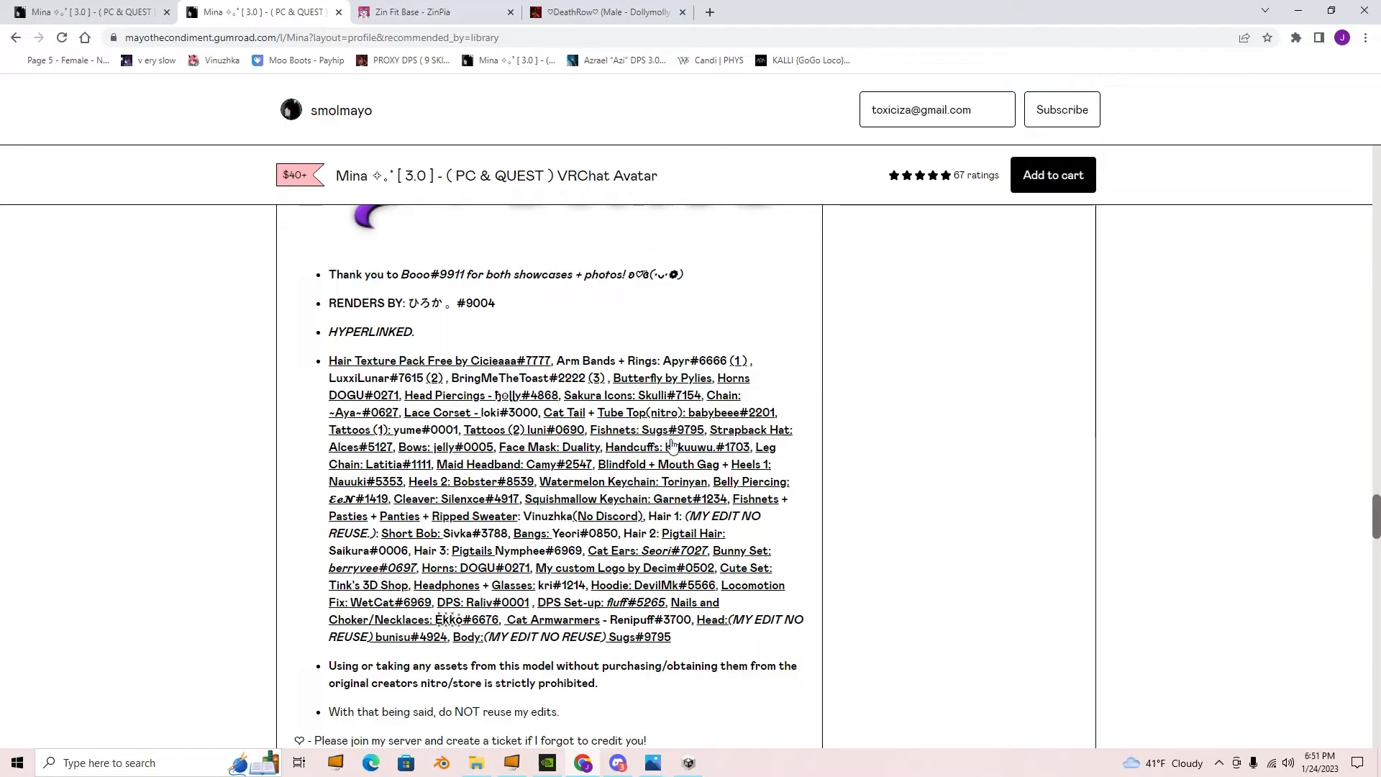
- Review the Mina 3.0 avatar's Gumroad store page, covering its credits, toggles, preview images, creator and purchase details
{"action": "scroll", "coordinate": [961, 544], "scroll_direction": "up", "scroll_amount": 15}
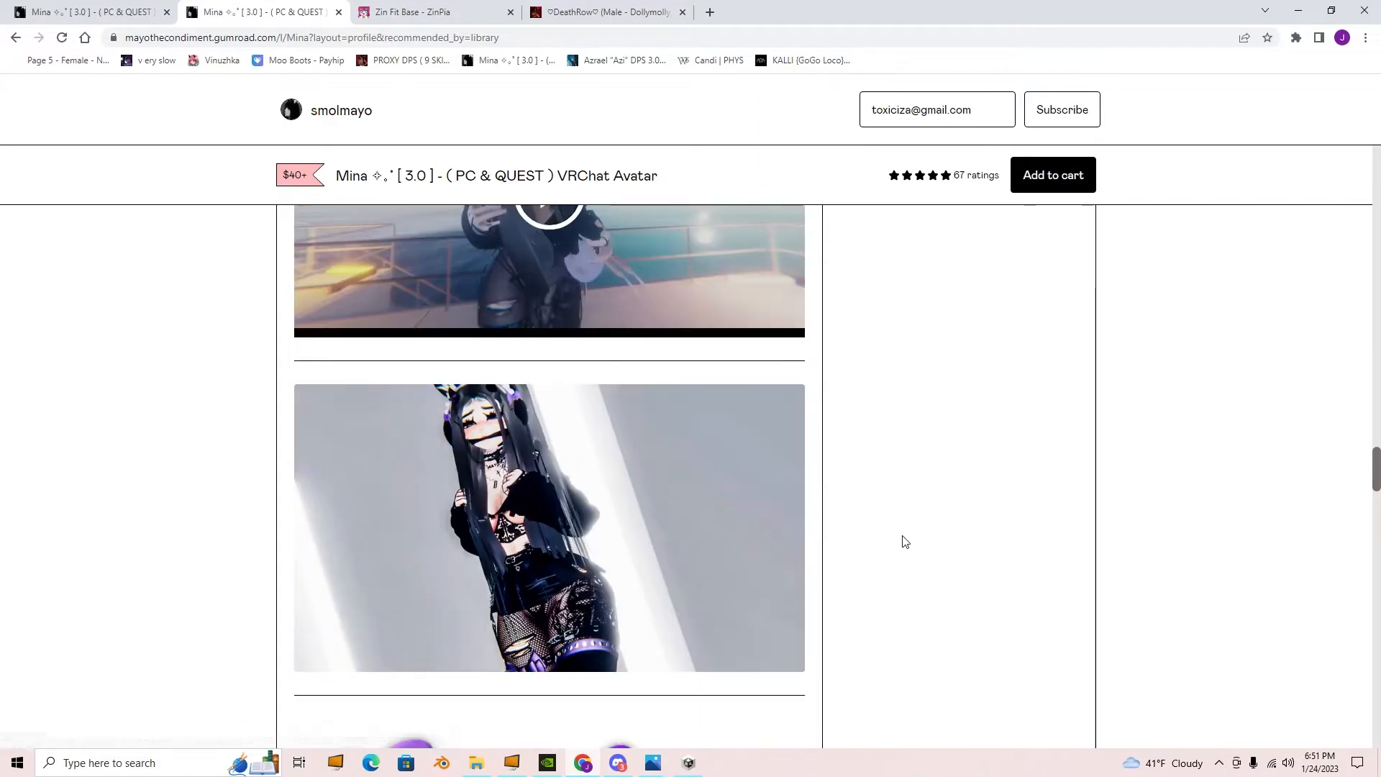
{"action": "scroll", "coordinate": [961, 545], "scroll_direction": "up", "scroll_amount": 20}
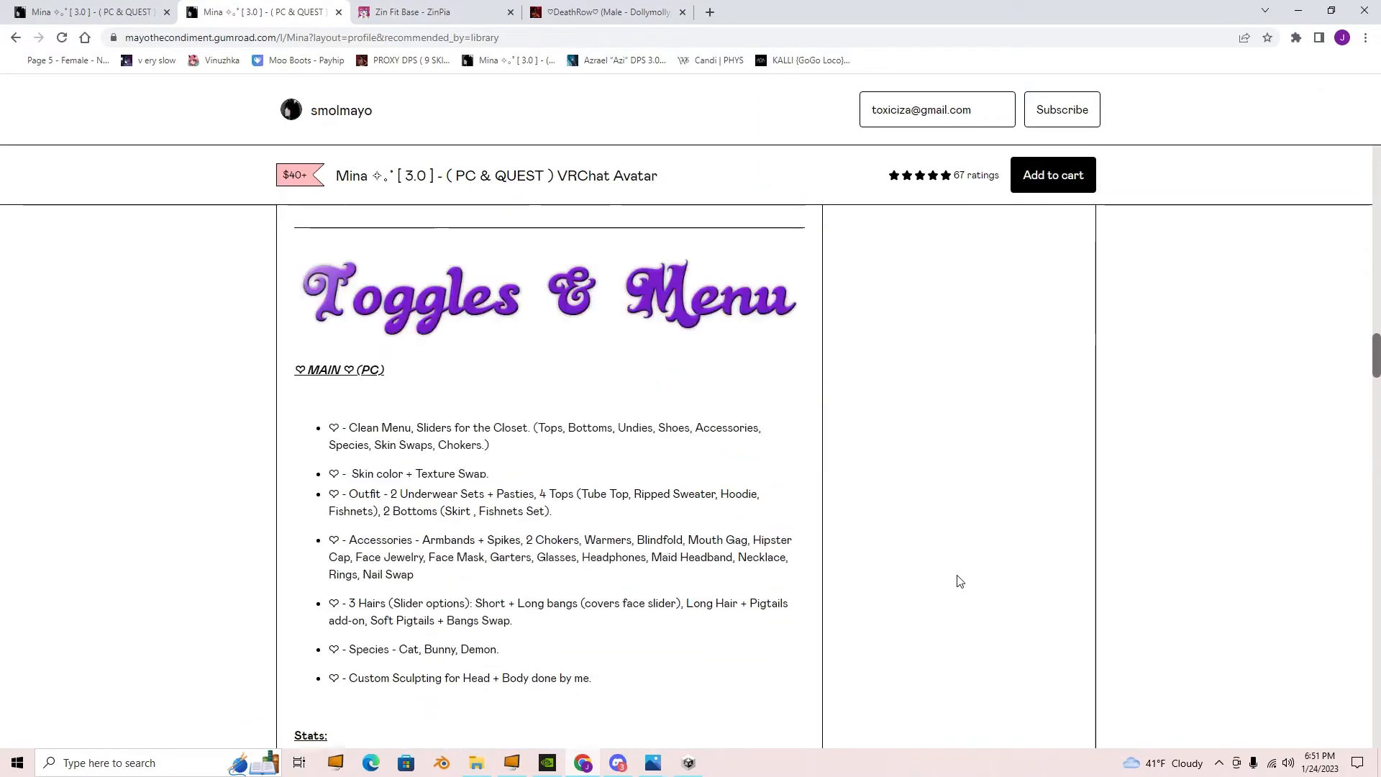
{"action": "scroll", "coordinate": [960, 581], "scroll_direction": "up", "scroll_amount": 20}
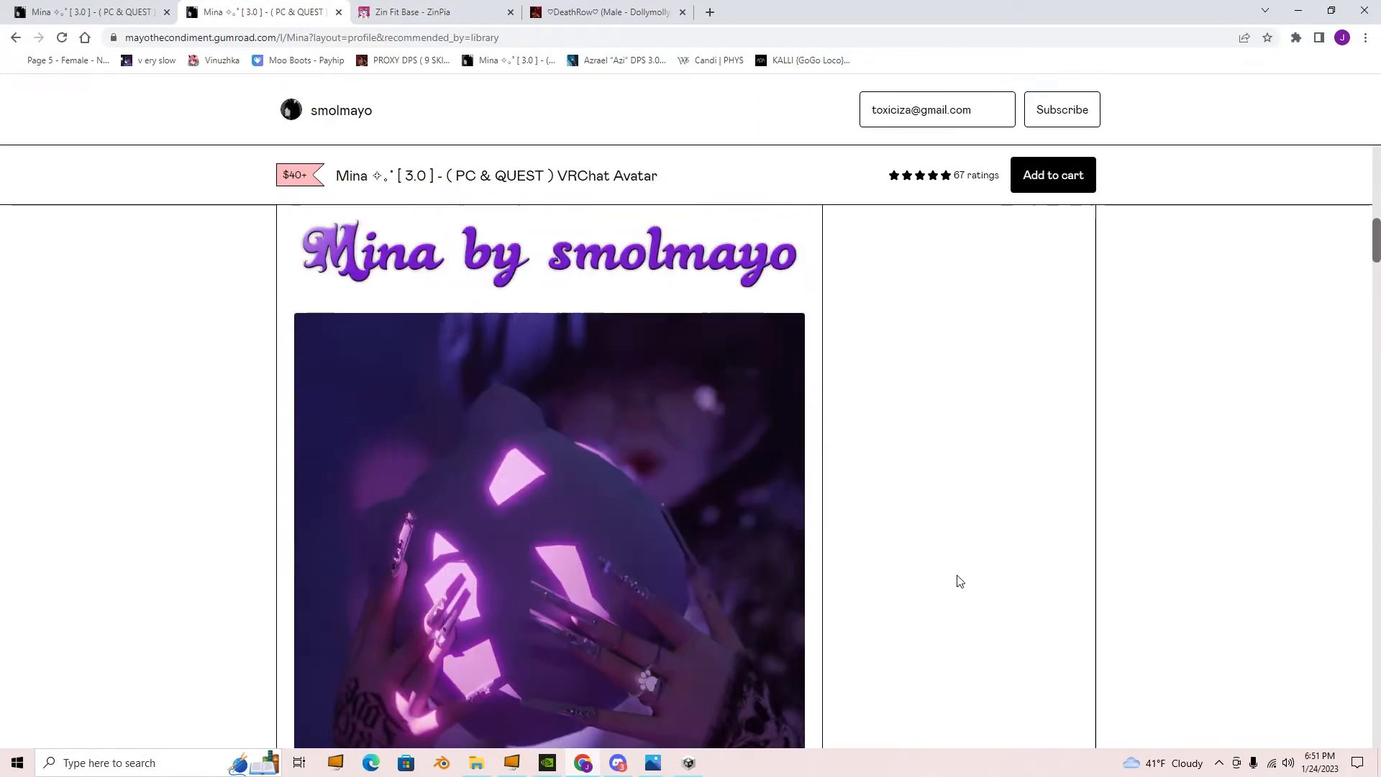
{"action": "scroll", "coordinate": [958, 579], "scroll_direction": "up", "scroll_amount": 8}
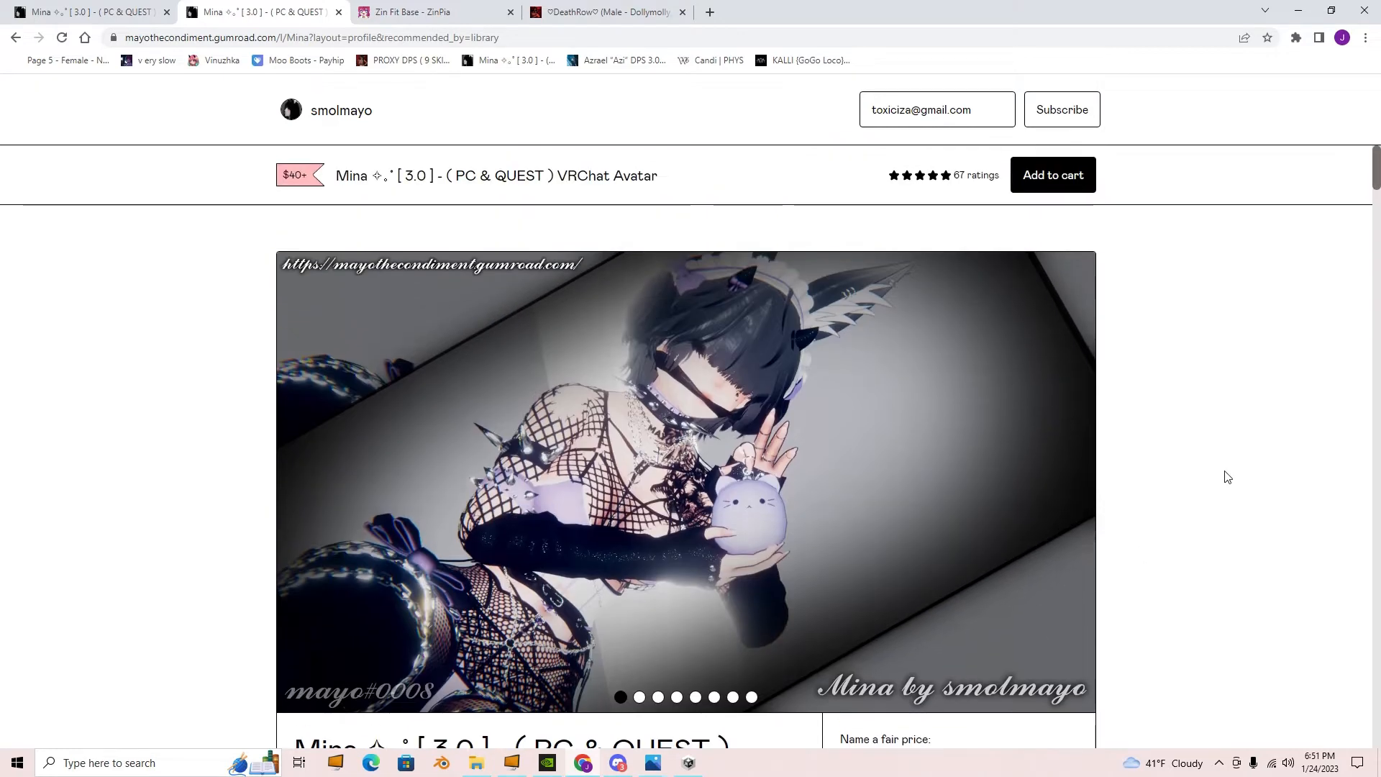
{"action": "scroll", "coordinate": [1222, 478], "scroll_direction": "down", "scroll_amount": 1}
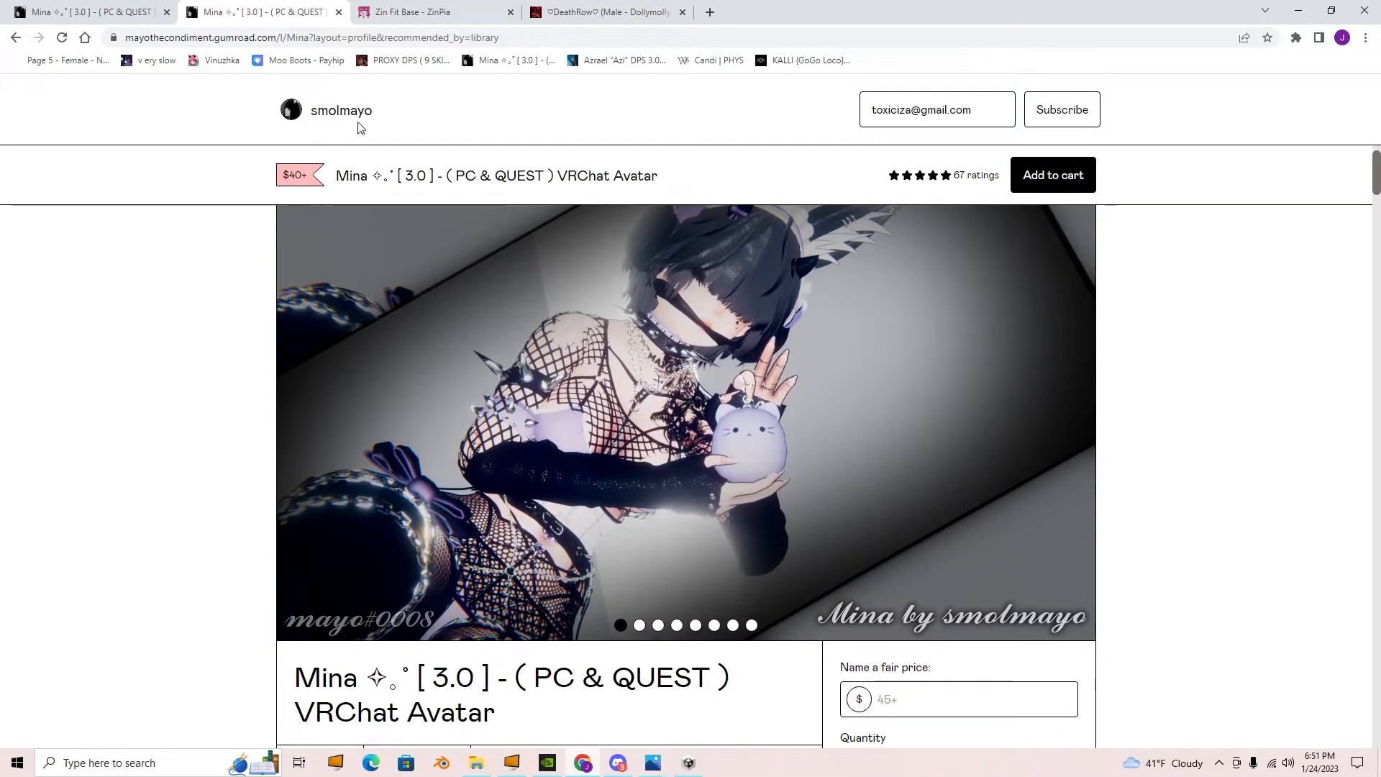
{"action": "left_click_drag", "start_coordinate": [371, 121], "coordinate": [251, 120]}
{"action": "scroll", "coordinate": [1357, 352], "scroll_direction": "down", "scroll_amount": 9}
{"action": "scroll", "coordinate": [1168, 453], "scroll_direction": "up", "scroll_amount": 9}
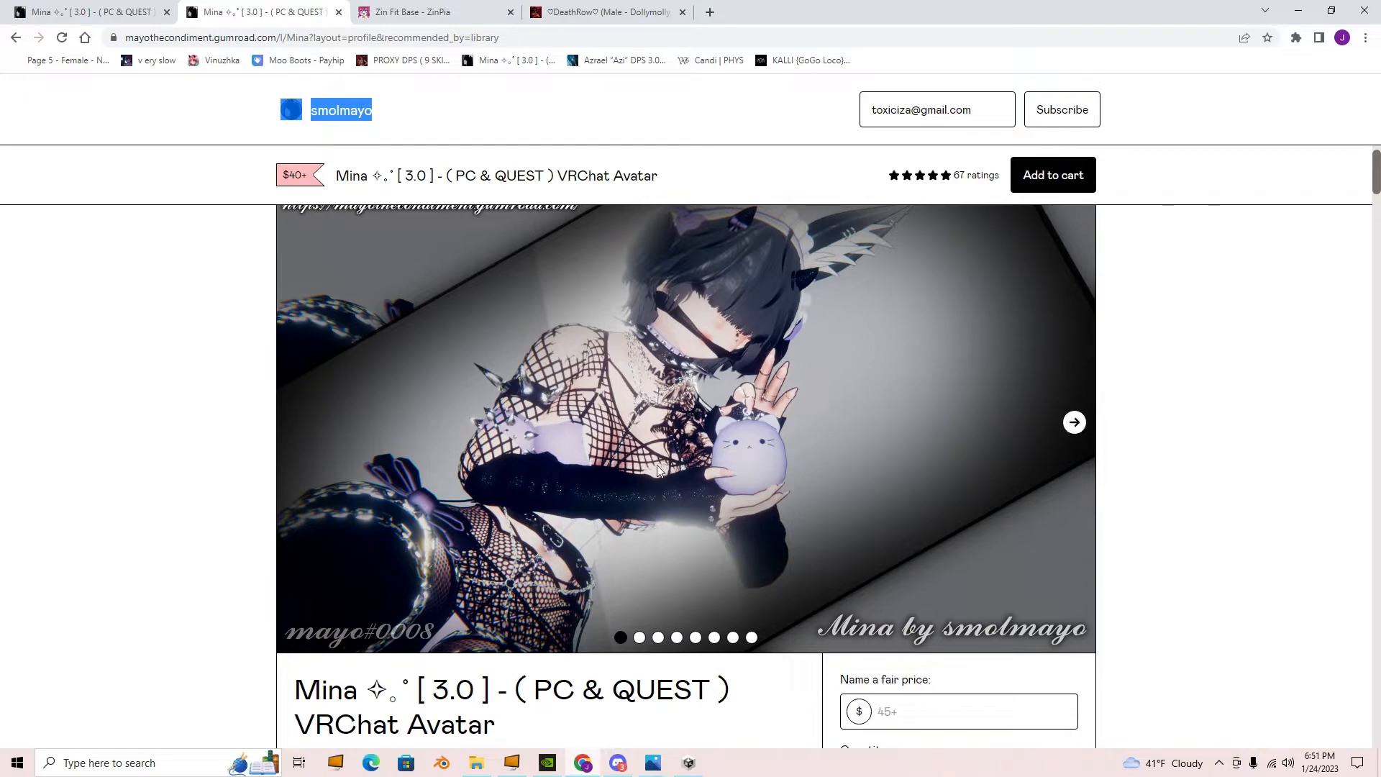
{"action": "scroll", "coordinate": [644, 724], "scroll_direction": "down", "scroll_amount": 3}
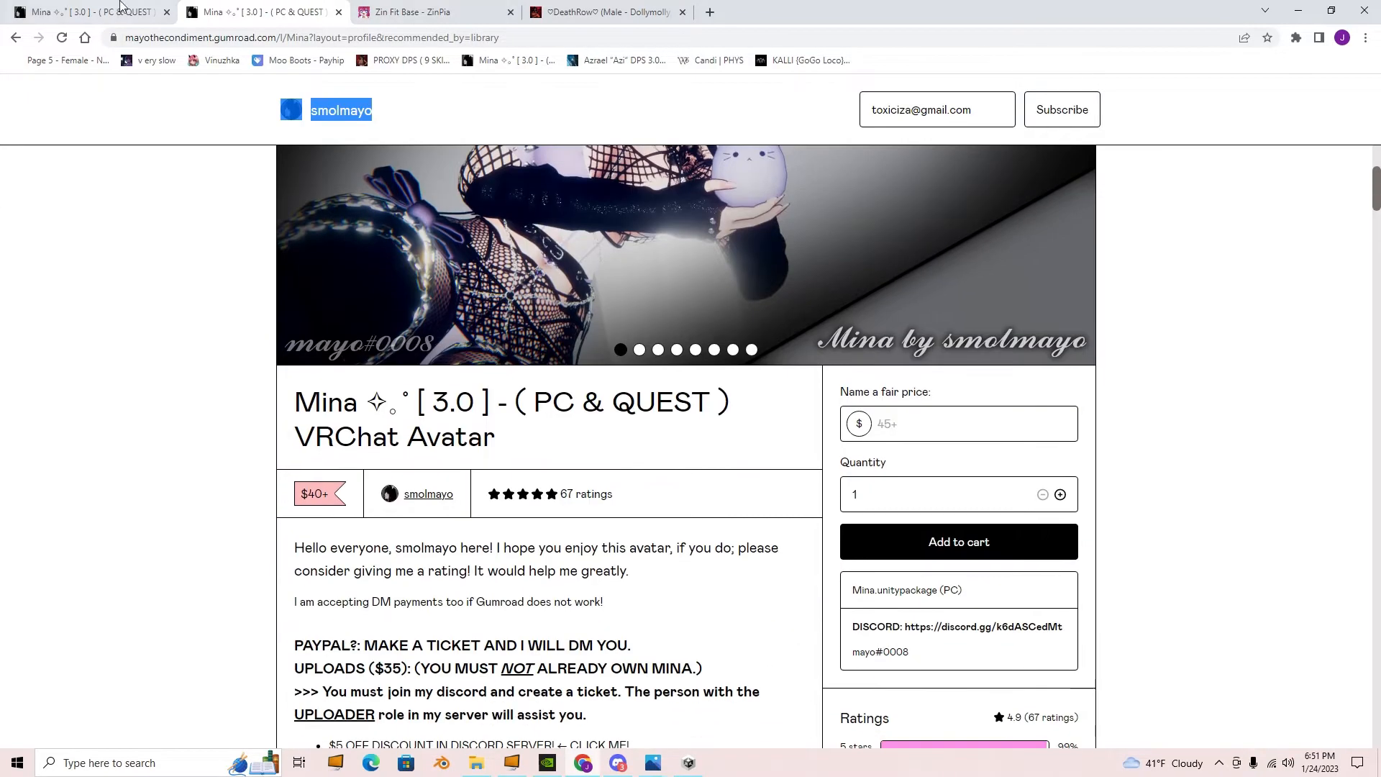
- Switch to the purchased Mina content page and read through the Unity 2019.4.31f1 import steps
{"action": "key", "text": "ctrl+Page_Up"}
{"action": "scroll", "coordinate": [837, 506], "scroll_direction": "down", "scroll_amount": 5}
{"action": "scroll", "coordinate": [834, 507], "scroll_direction": "down", "scroll_amount": 2}
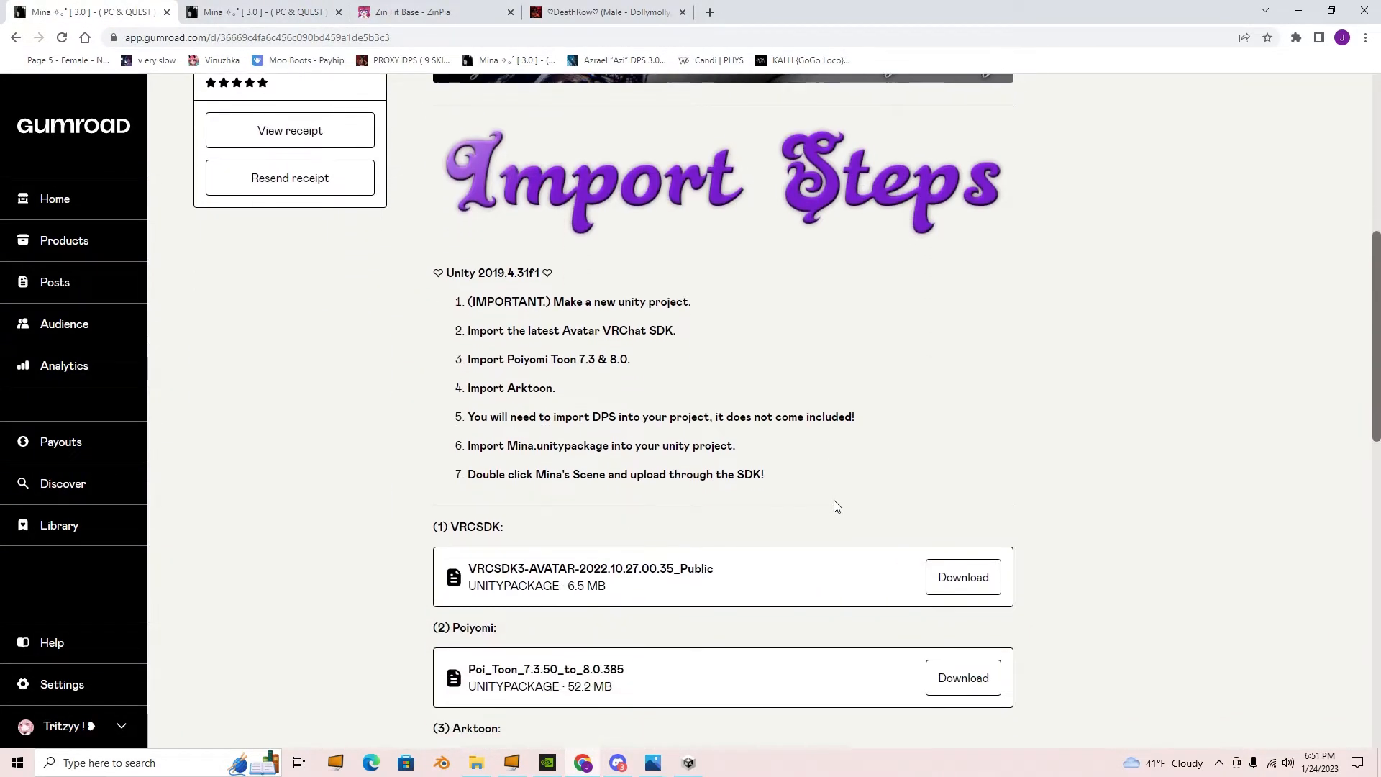
{"action": "left_click_drag", "start_coordinate": [426, 272], "coordinate": [783, 489]}
{"action": "left_click", "coordinate": [815, 452]}
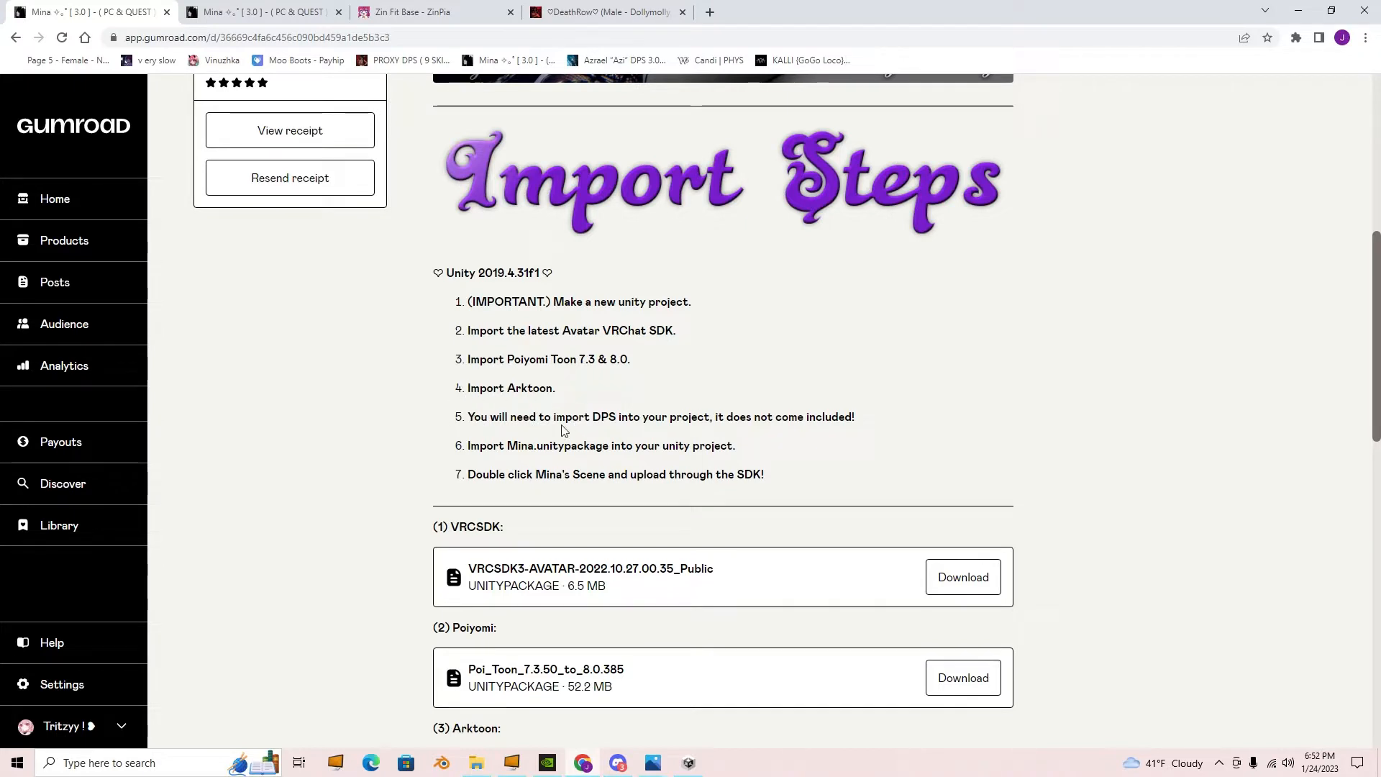
- Examine import steps 5 to 7, covering DPS, the Mina.unitypackage import, and opening and uploading Mina's scene
{"action": "left_click_drag", "start_coordinate": [912, 419], "coordinate": [539, 416]}
{"action": "left_click", "coordinate": [582, 414]}
{"action": "left_click", "coordinate": [863, 423]}
{"action": "left_click", "coordinate": [644, 401]}
{"action": "left_click_drag", "start_coordinate": [462, 447], "coordinate": [777, 447]}
{"action": "left_click", "coordinate": [434, 469]}
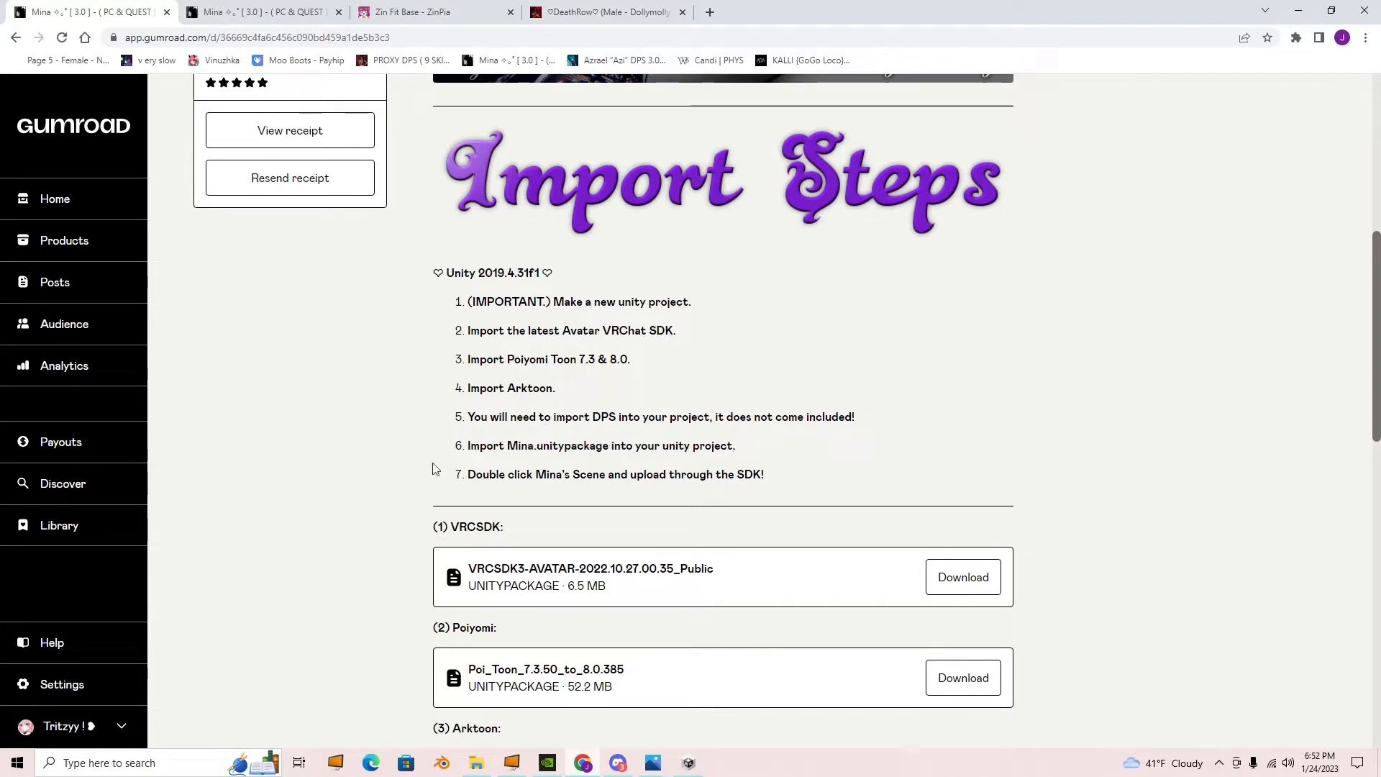
{"action": "left_click_drag", "start_coordinate": [467, 474], "coordinate": [795, 481]}
{"action": "left_click", "coordinate": [767, 483]}
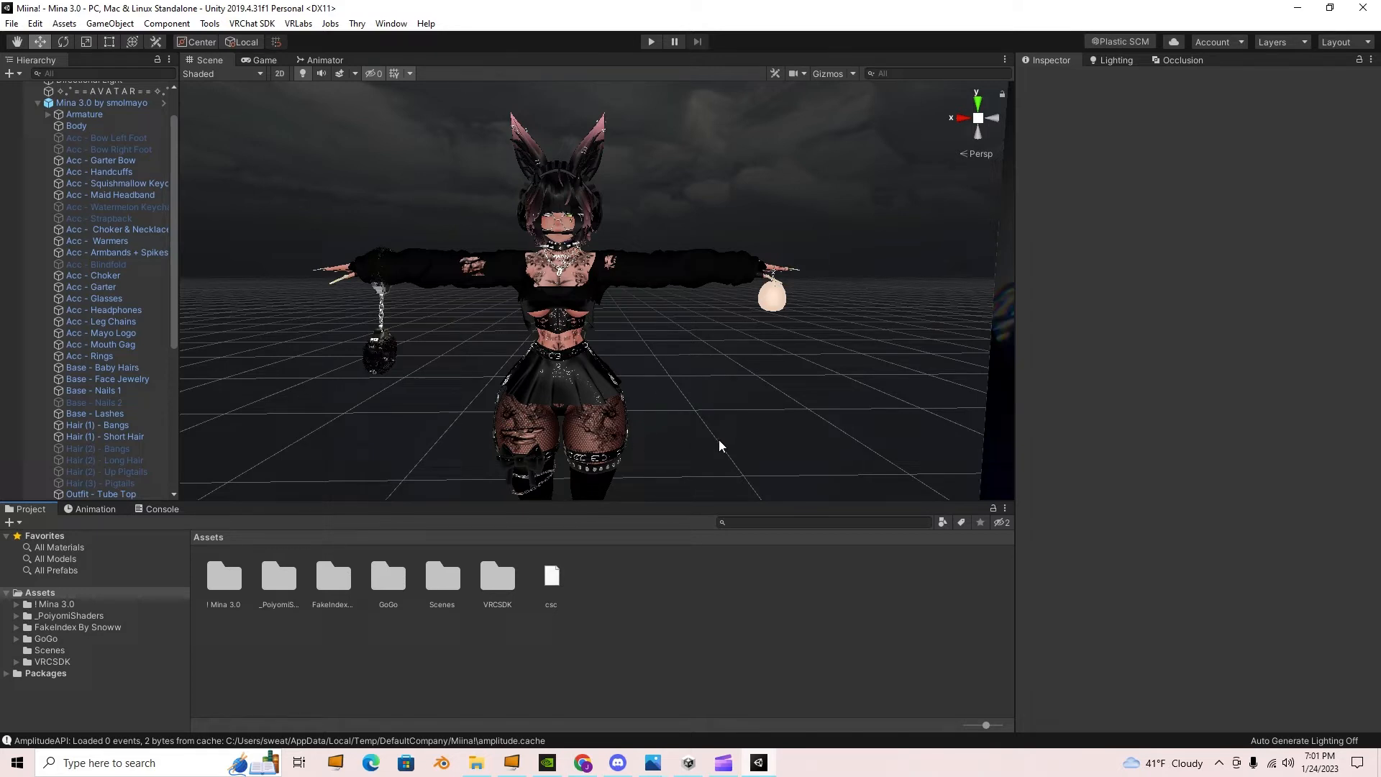
- In Unity, open the "Mina by smolmayo" folder inside the "! Mina 3.0" assets folder and select the Mina 3.0 scene
{"action": "left_click", "coordinate": [40, 604]}
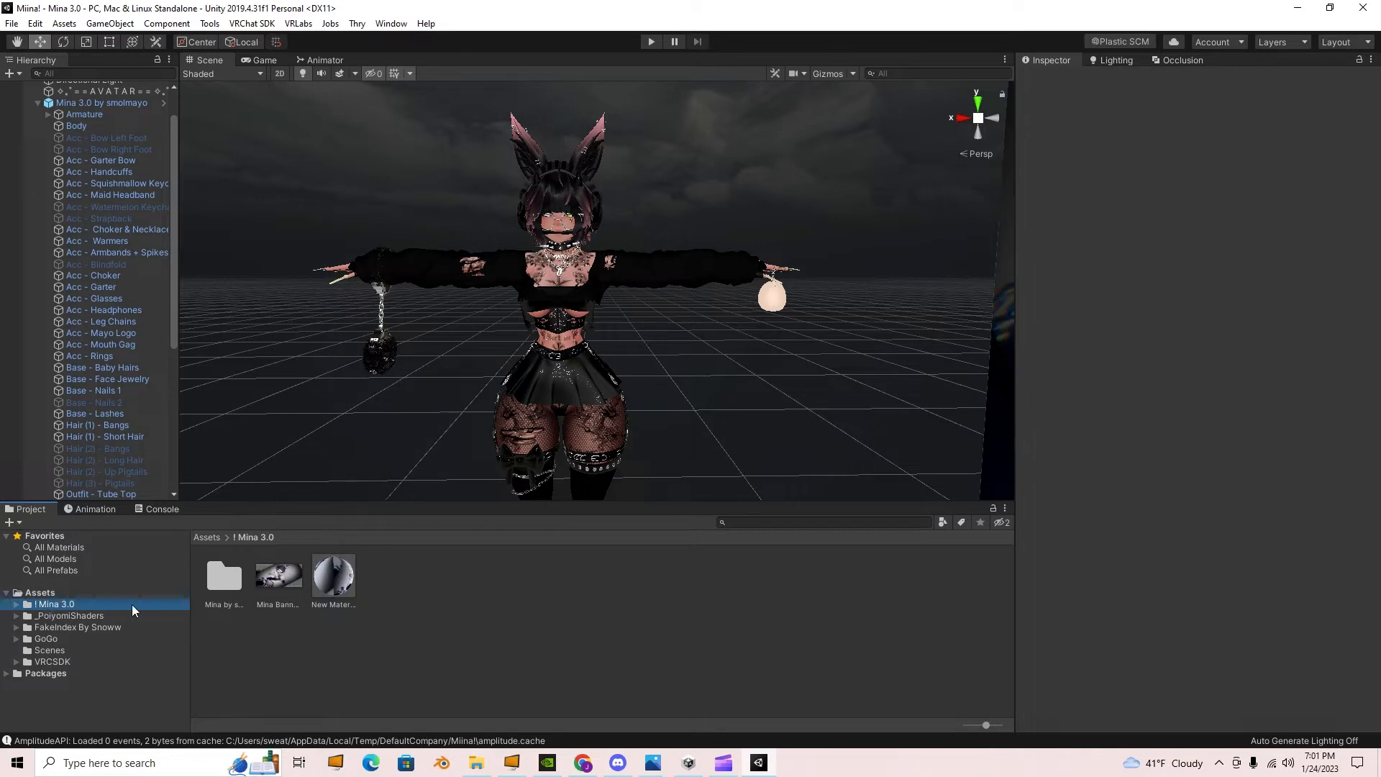
{"action": "double_click", "coordinate": [229, 580]}
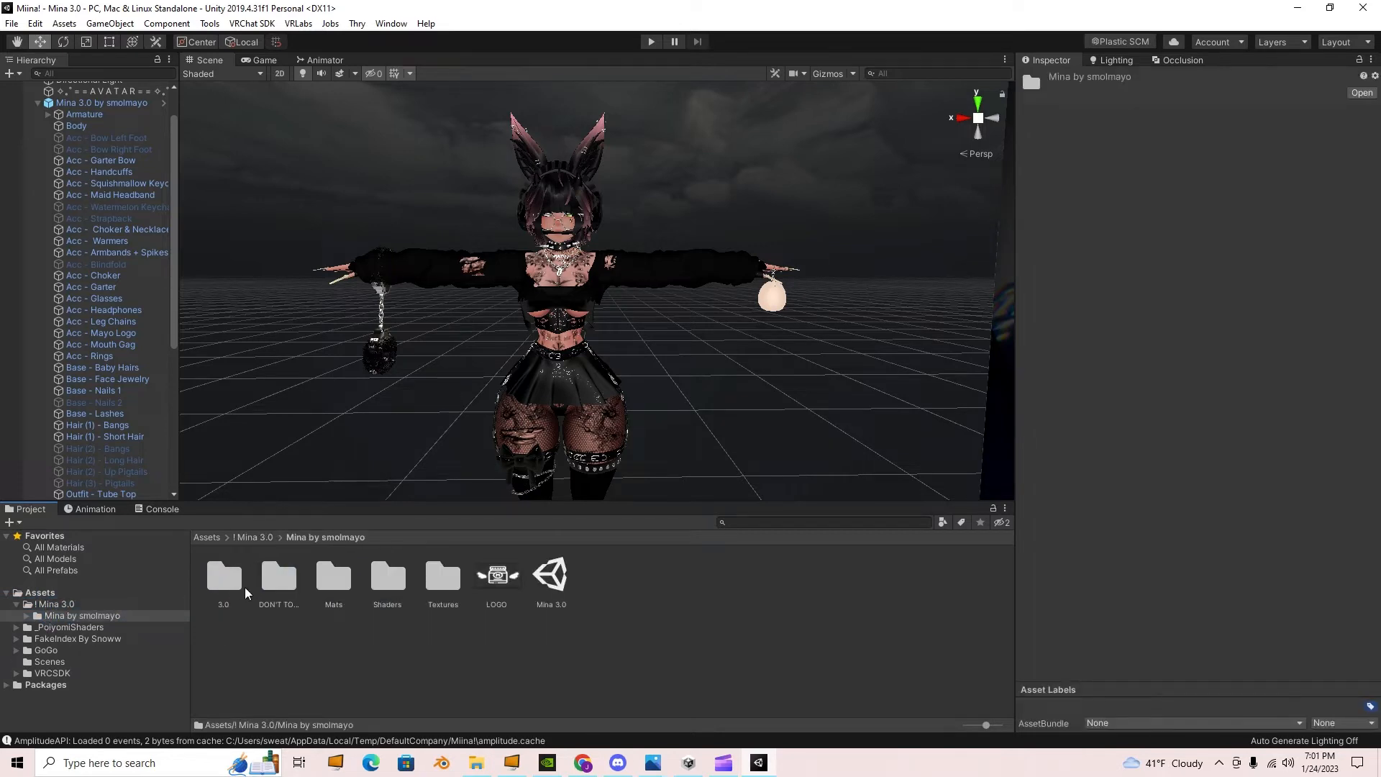
{"action": "left_click", "coordinate": [550, 577]}
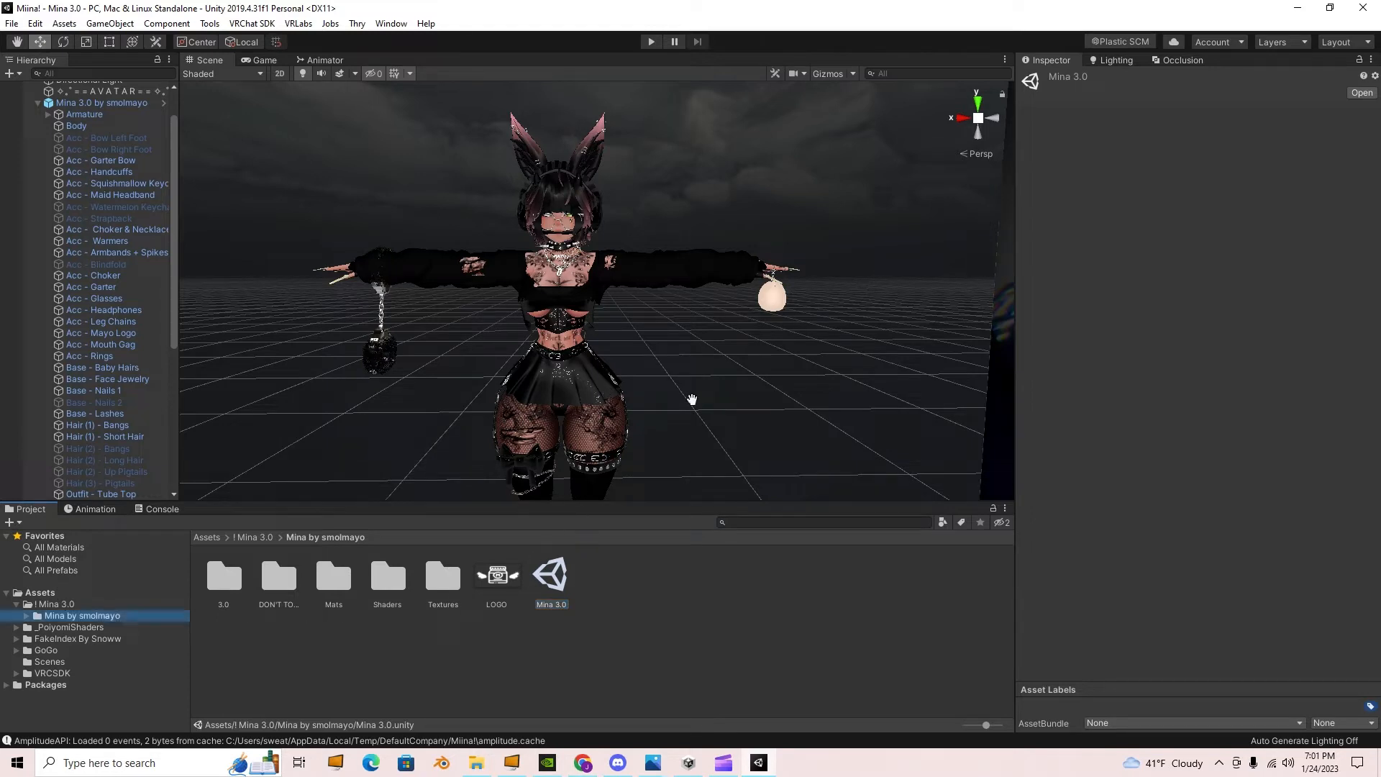
- Select the avatar's Body mesh, expand its Body 1 material and inspect the main colour without changing it
{"action": "middle_click_drag", "start_coordinate": [690, 395], "coordinate": [695, 408]}
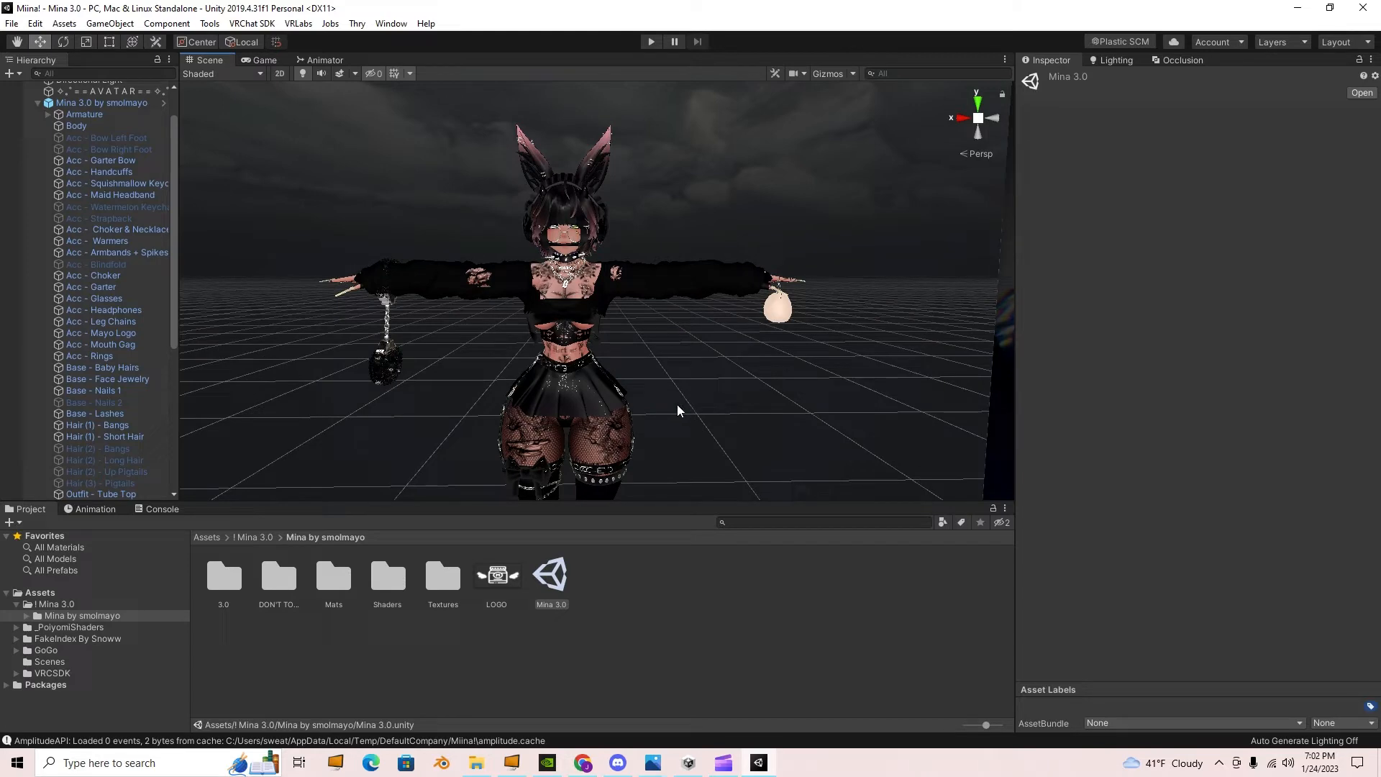
{"action": "left_click", "coordinate": [607, 294]}
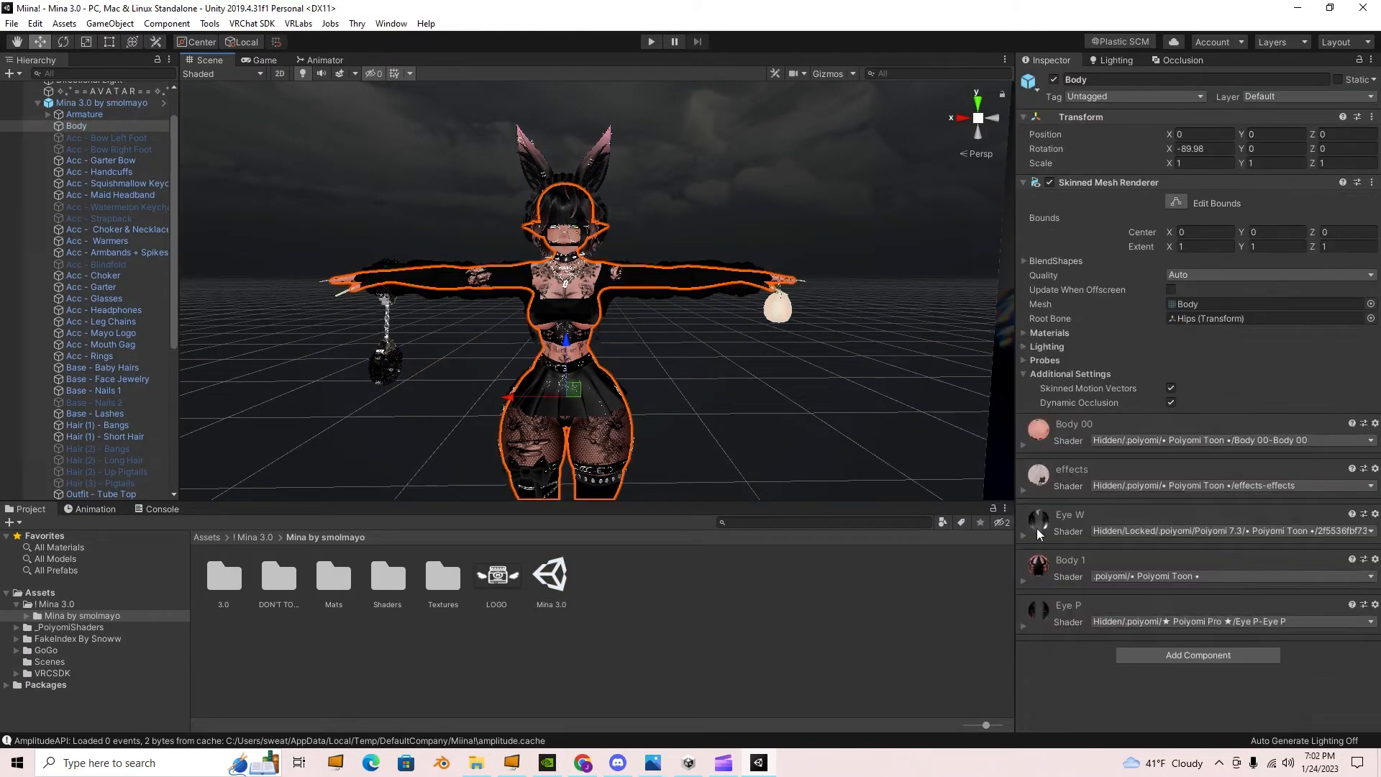
{"action": "left_click", "coordinate": [1023, 581]}
{"action": "scroll", "coordinate": [1227, 532], "scroll_direction": "down", "scroll_amount": 3}
{"action": "scroll", "coordinate": [1227, 534], "scroll_direction": "down", "scroll_amount": 3}
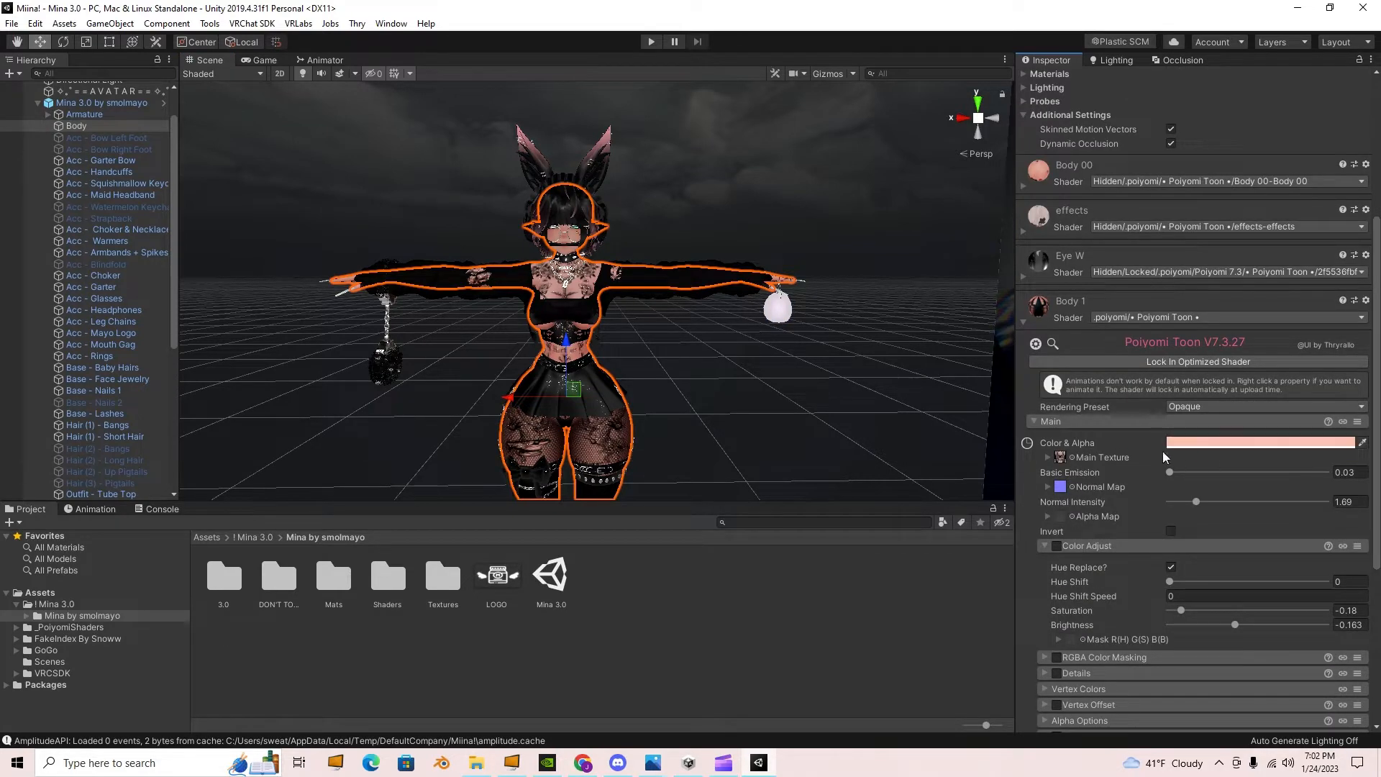
{"action": "left_click", "coordinate": [1218, 445]}
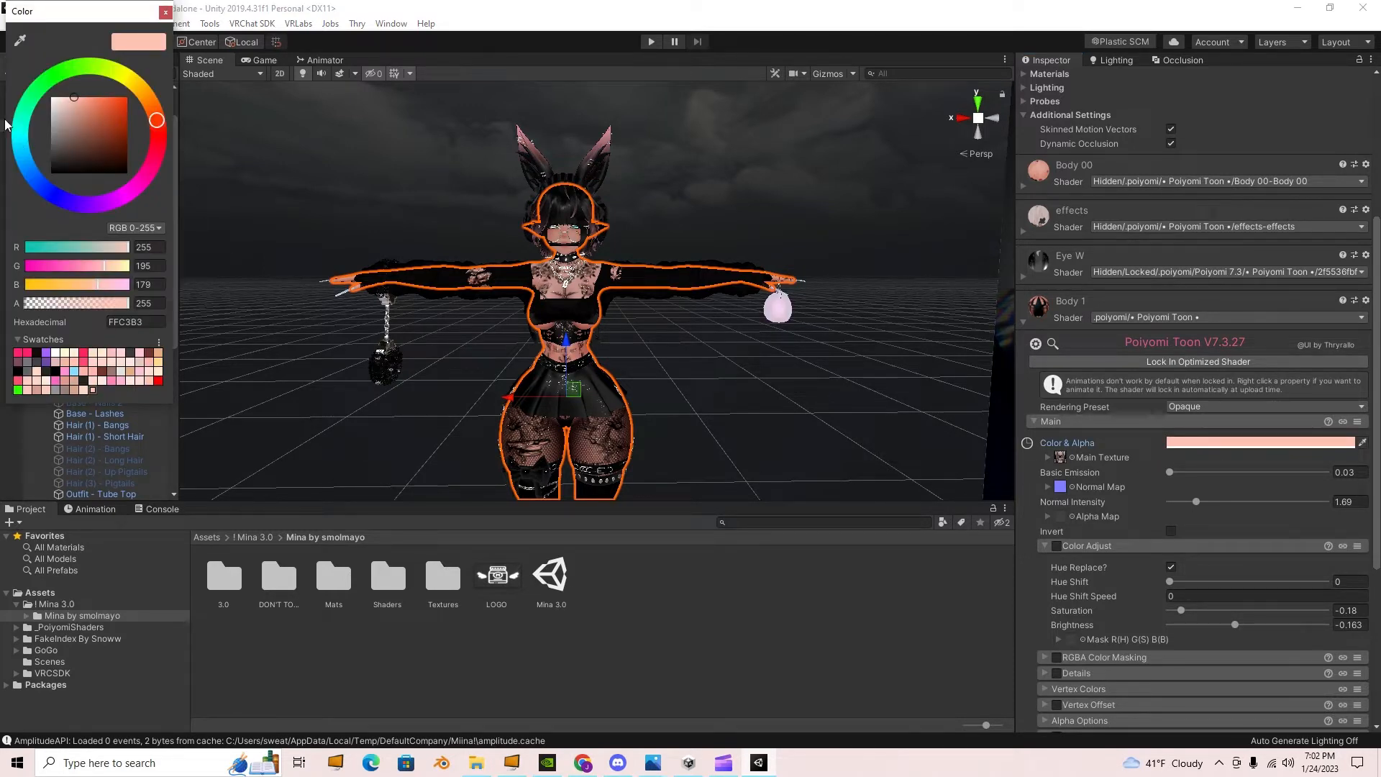
{"action": "left_click", "coordinate": [165, 12]}
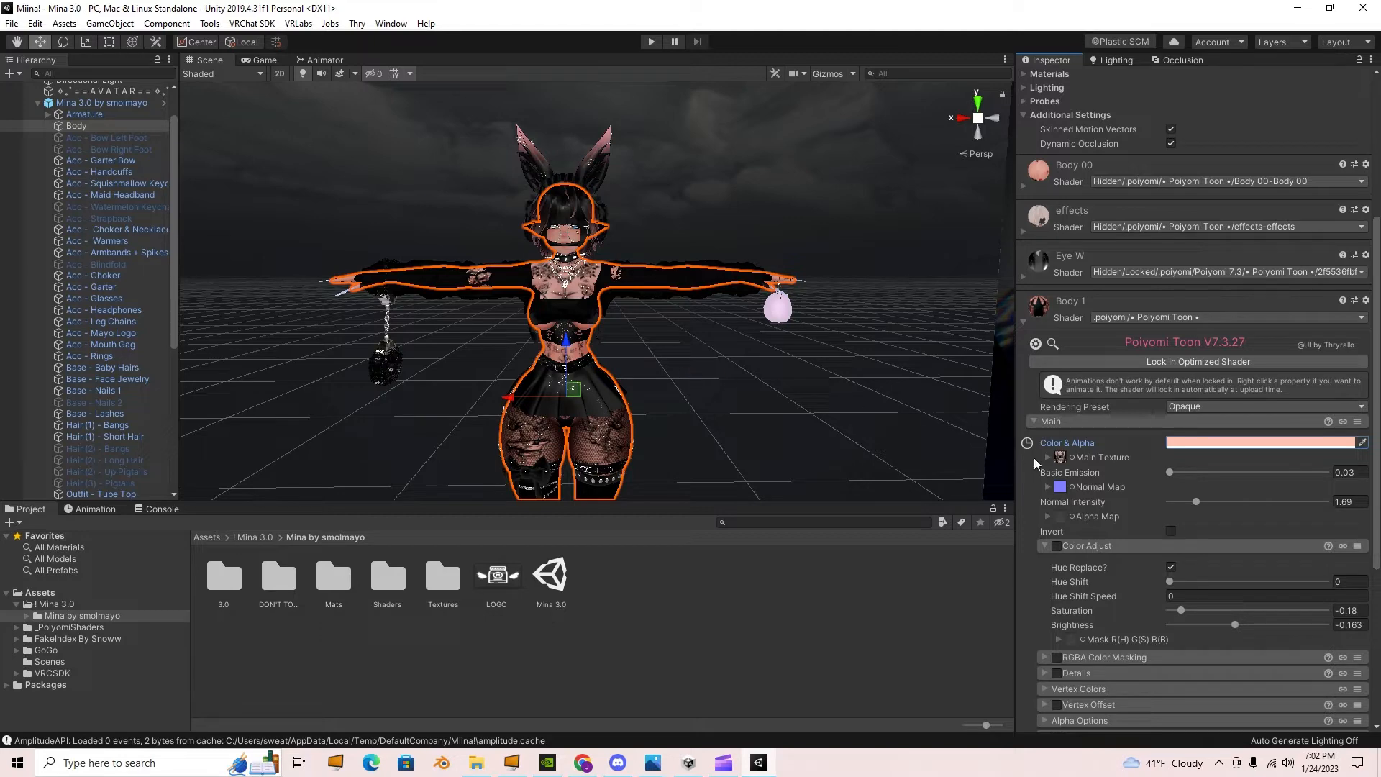
- Inspect the Body 1 material's Lighting & Reflections settings, including Matcap, and collapse the section
{"action": "left_click", "coordinate": [1053, 422]}
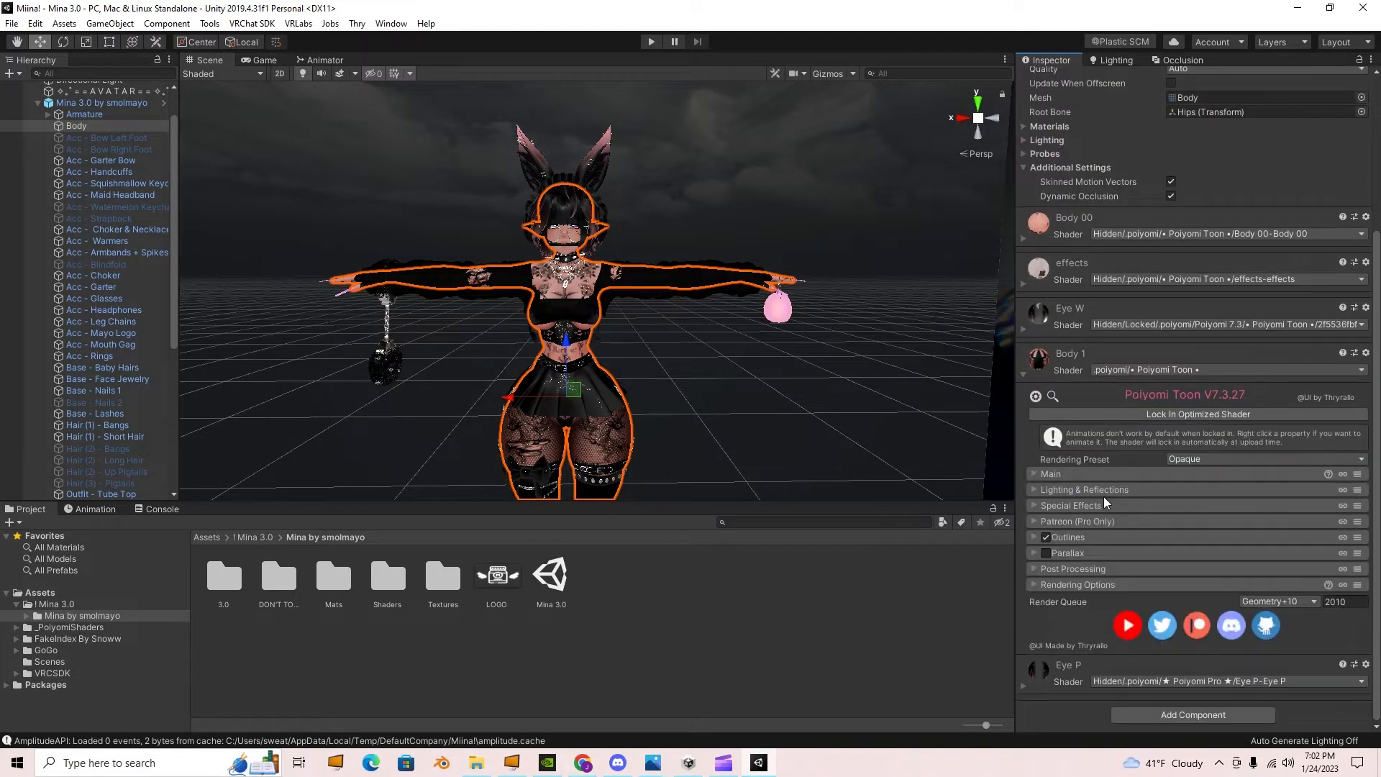
{"action": "left_click", "coordinate": [1084, 489]}
{"action": "scroll", "coordinate": [1084, 489], "scroll_direction": "down", "scroll_amount": 5}
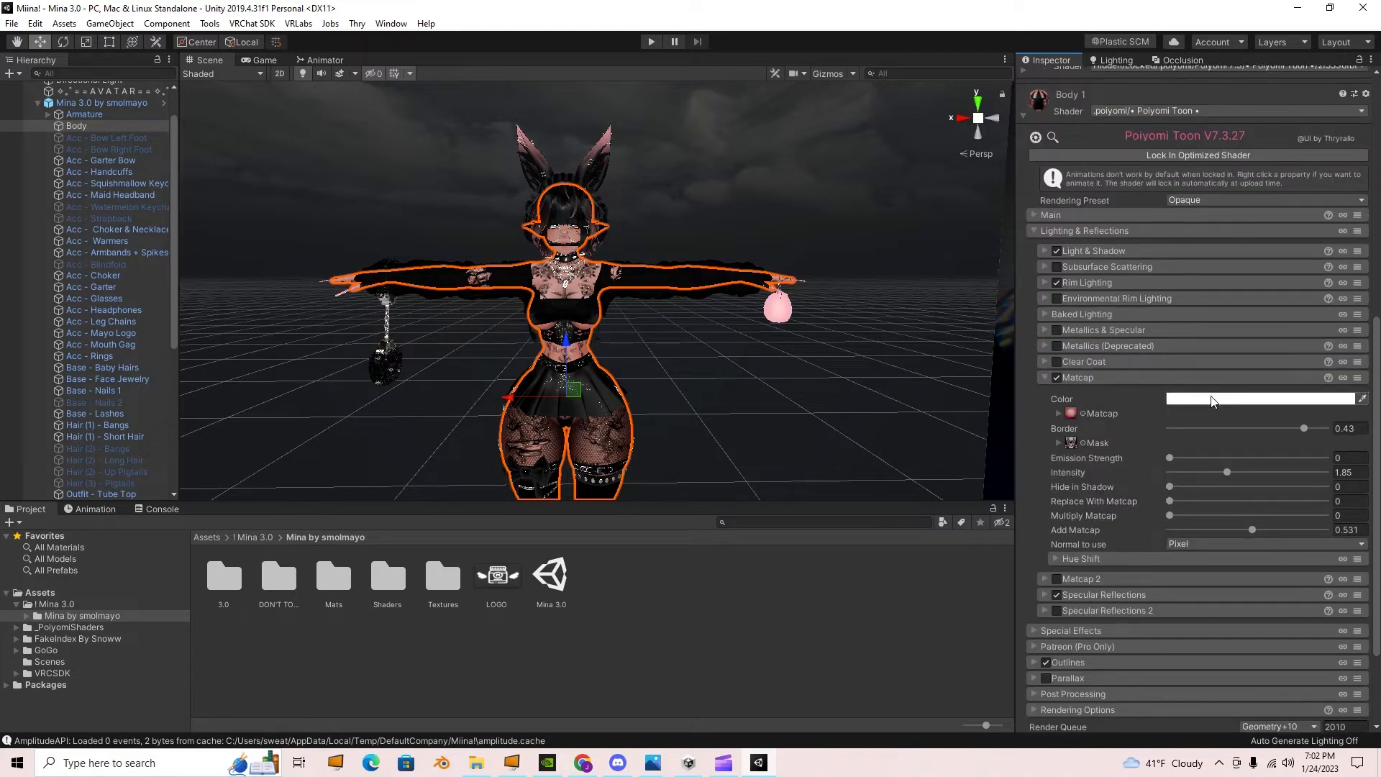
{"action": "scroll", "coordinate": [1137, 427], "scroll_direction": "up", "scroll_amount": 3}
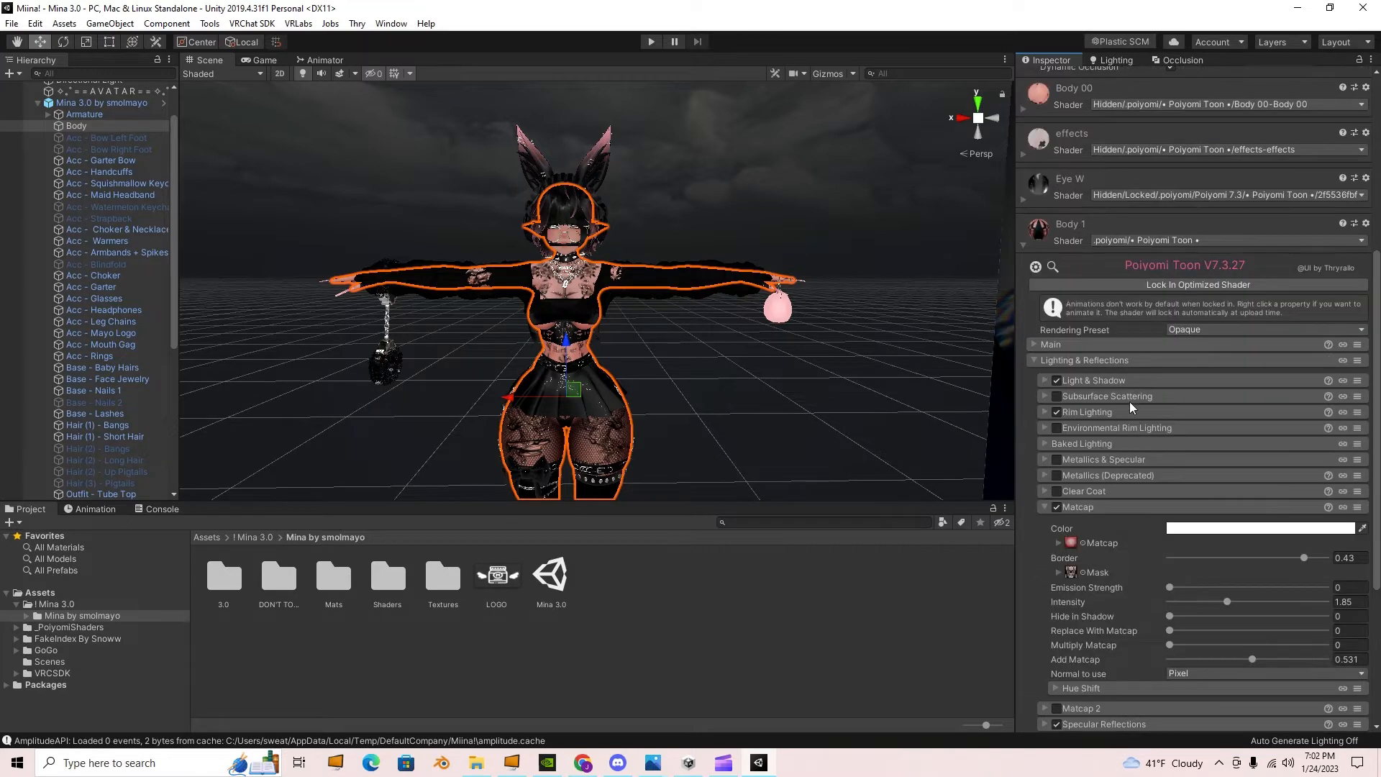
{"action": "left_click", "coordinate": [1105, 368]}
{"action": "scroll", "coordinate": [775, 406], "scroll_direction": "up", "scroll_amount": 4}
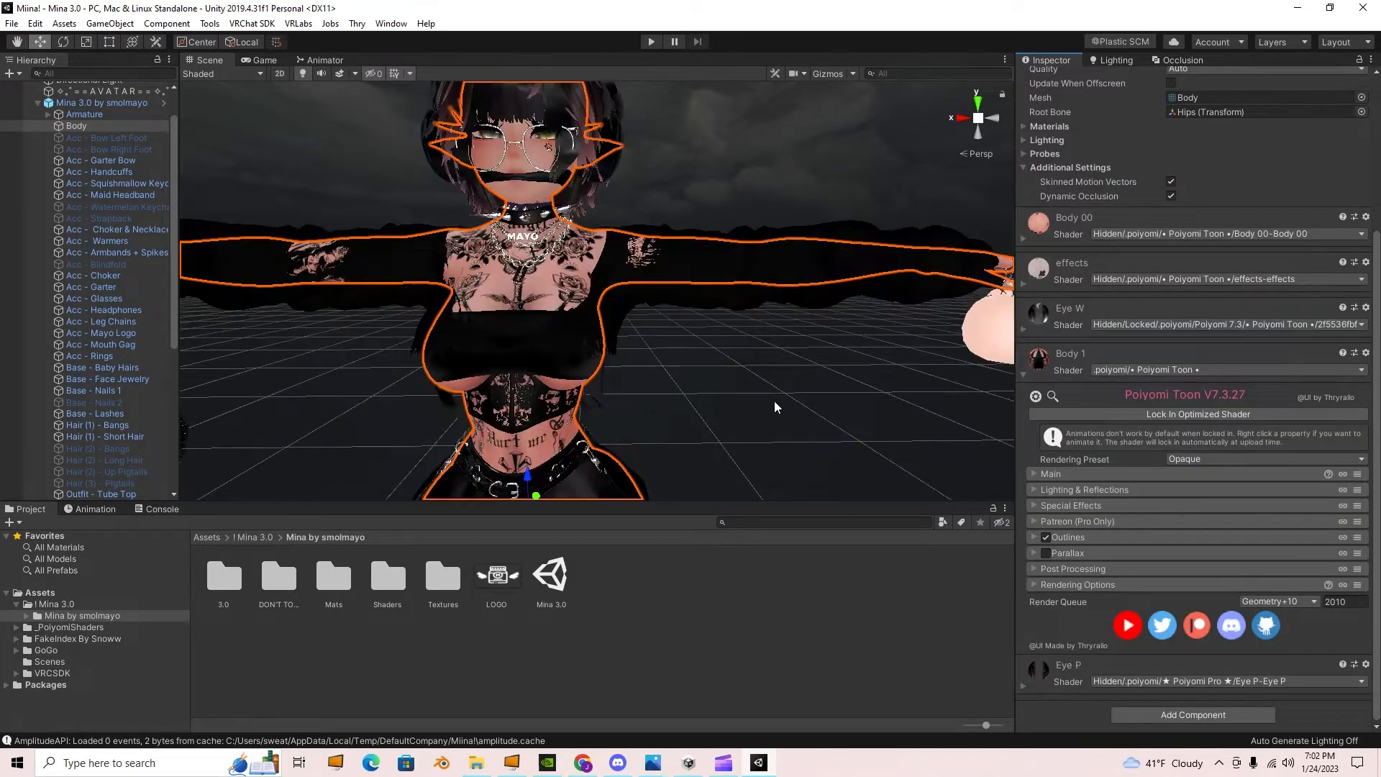
- Select the avatar's tube top and inspect the Main settings of its Purple material
{"action": "middle_click_drag", "start_coordinate": [745, 407], "coordinate": [723, 427]}
{"action": "scroll", "coordinate": [755, 417], "scroll_direction": "up", "scroll_amount": 1}
{"action": "left_click", "coordinate": [631, 400]}
{"action": "left_click", "coordinate": [631, 401]}
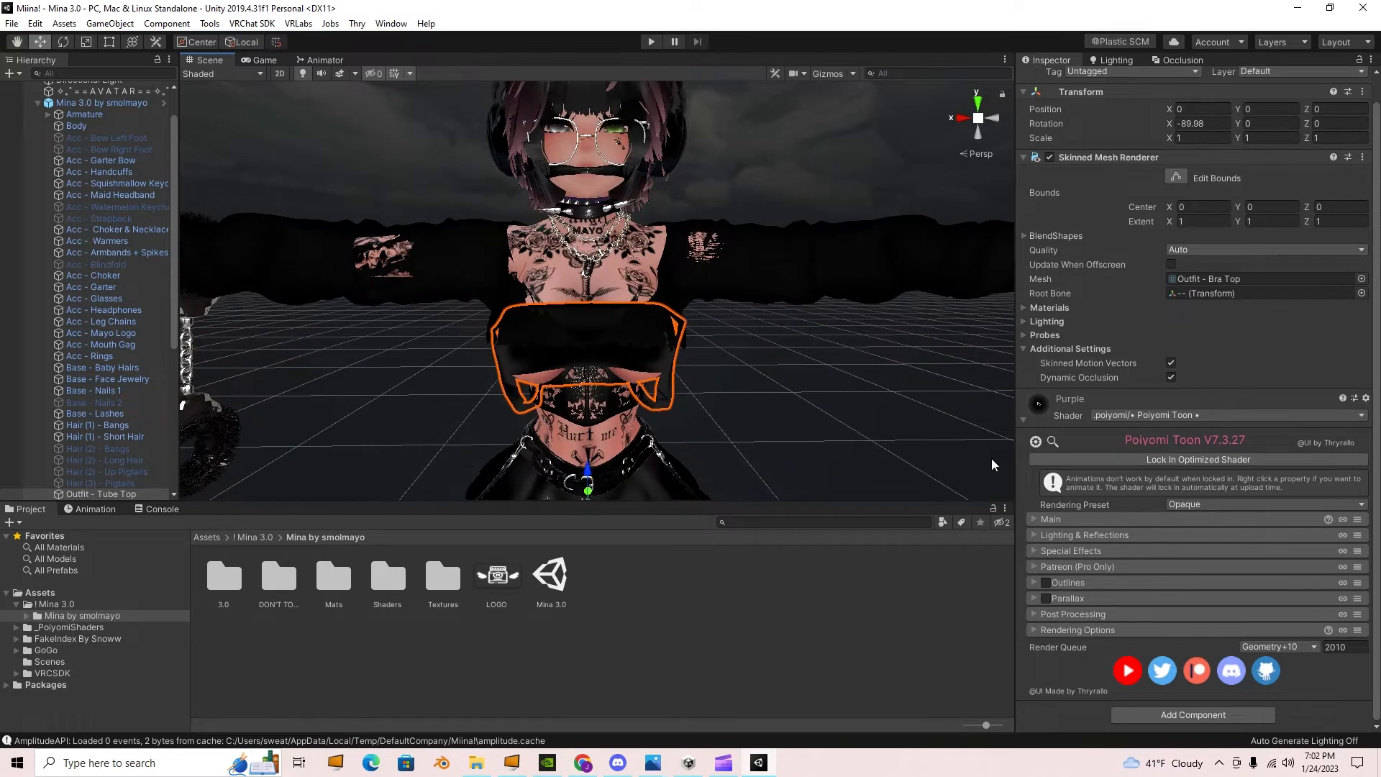
{"action": "left_click", "coordinate": [1067, 519]}
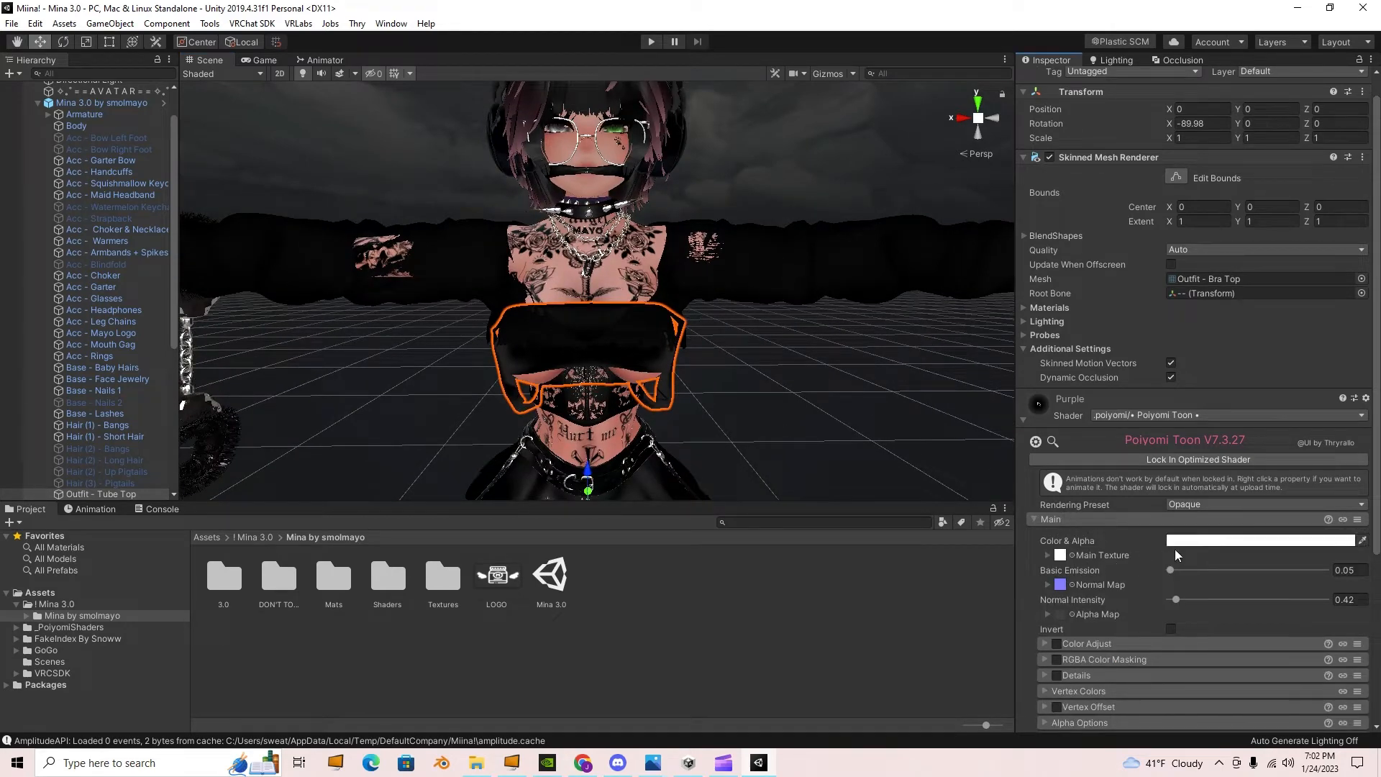
{"action": "left_click", "coordinate": [1096, 519]}
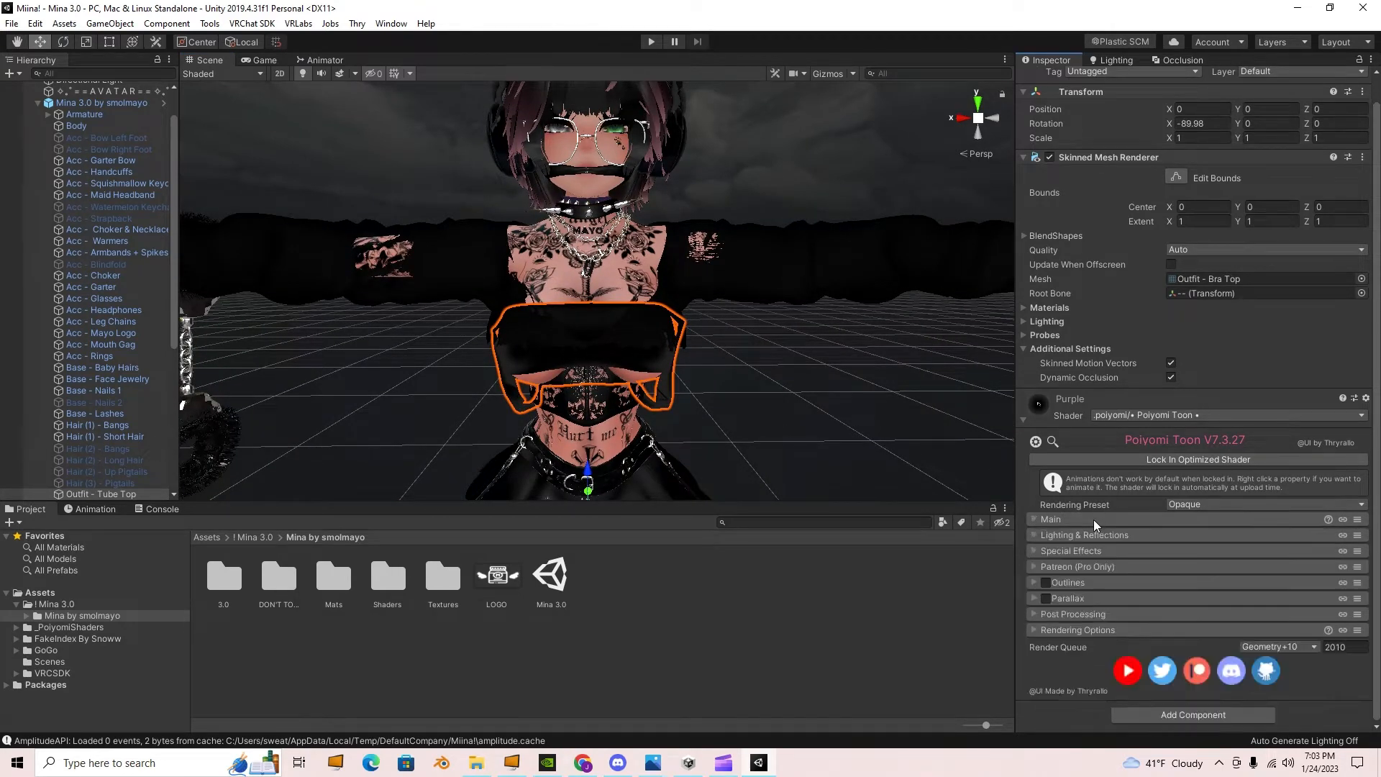
- Inspect the Purple material's Special Effects and its Lighting & Reflections with Matcap, collapsing the sections again
{"action": "left_click", "coordinate": [1096, 551]}
{"action": "left_click", "coordinate": [1096, 551]}
{"action": "left_click", "coordinate": [1084, 535]}
{"action": "scroll", "coordinate": [1147, 525], "scroll_direction": "down", "scroll_amount": 5}
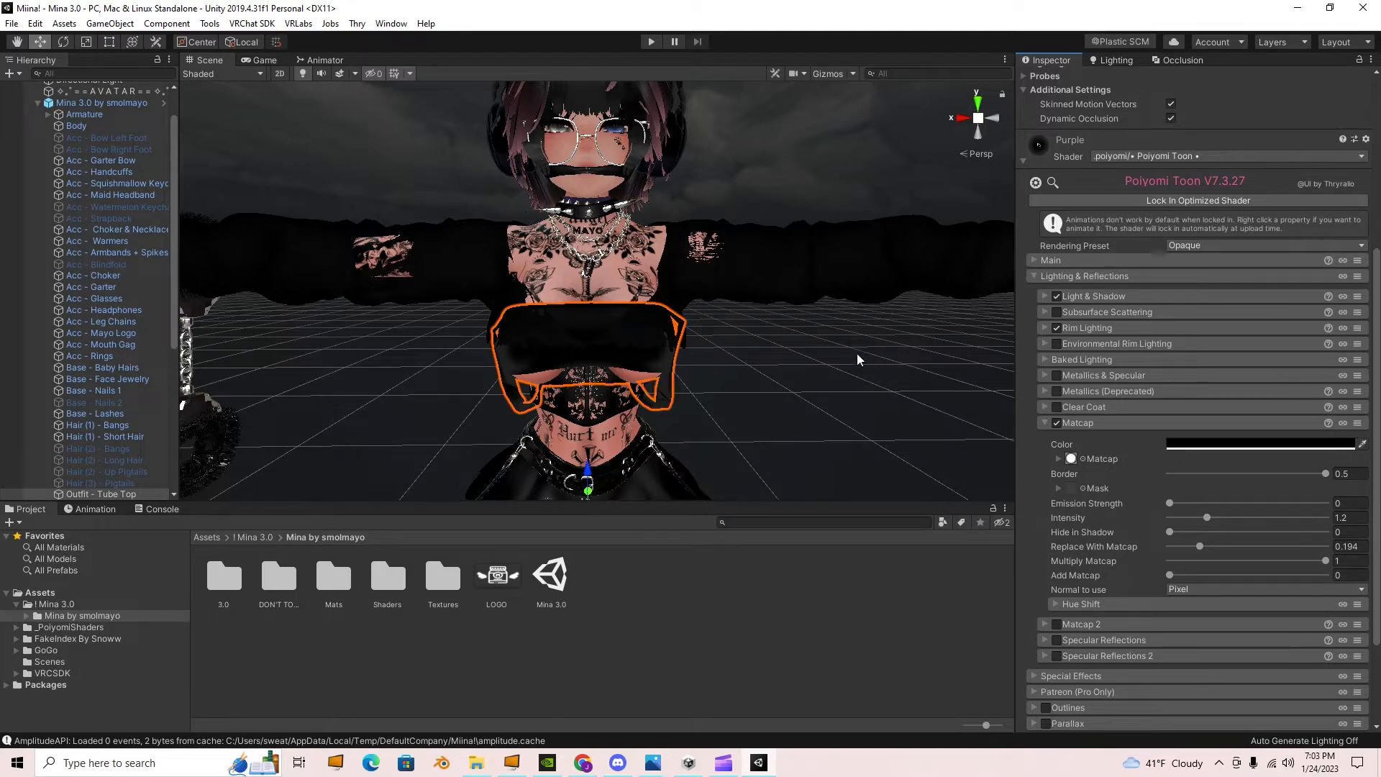
{"action": "left_click", "coordinate": [1121, 425]}
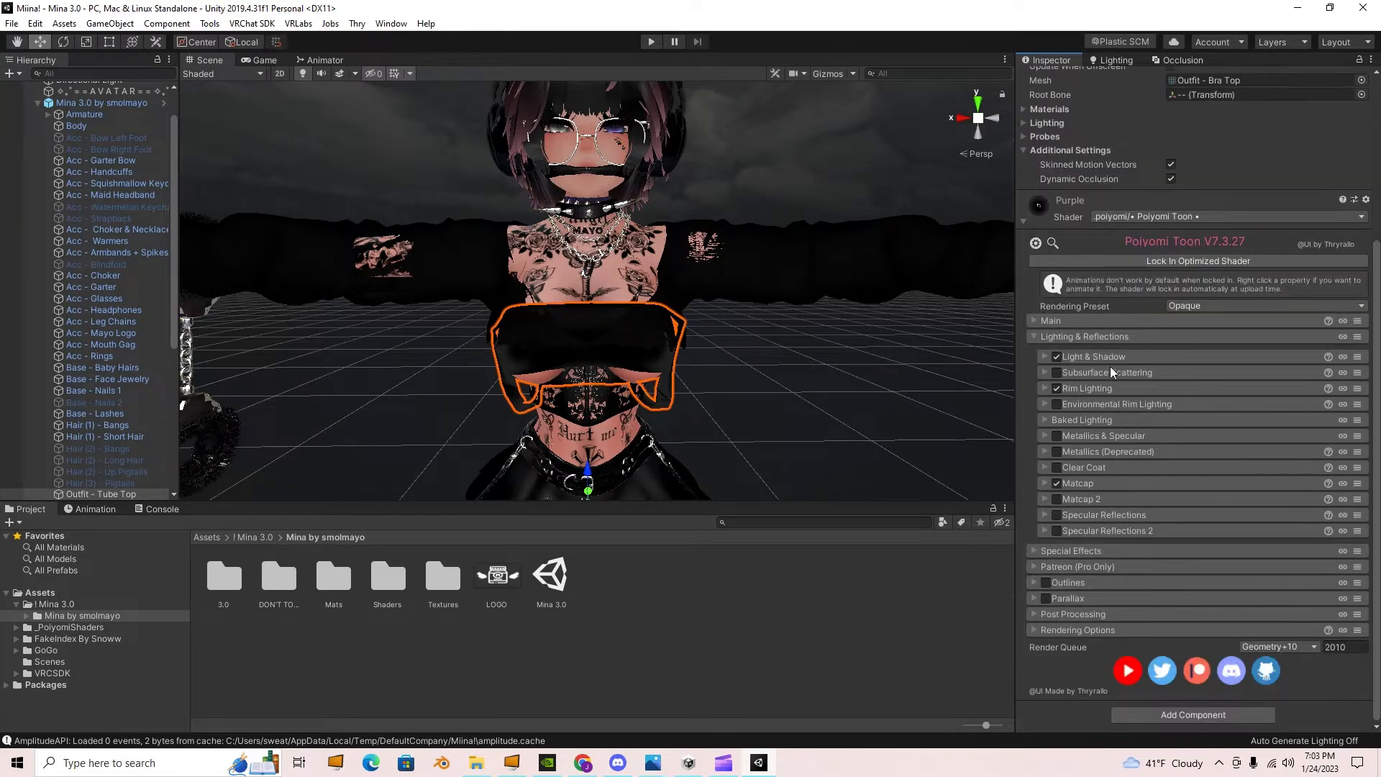
{"action": "left_click", "coordinate": [1102, 344]}
- Select the avatar's Body again and enable Emission in the Body 1 material's Special Effects with an emission strength of 1.57
{"action": "middle_click_drag", "start_coordinate": [765, 376], "coordinate": [764, 388]}
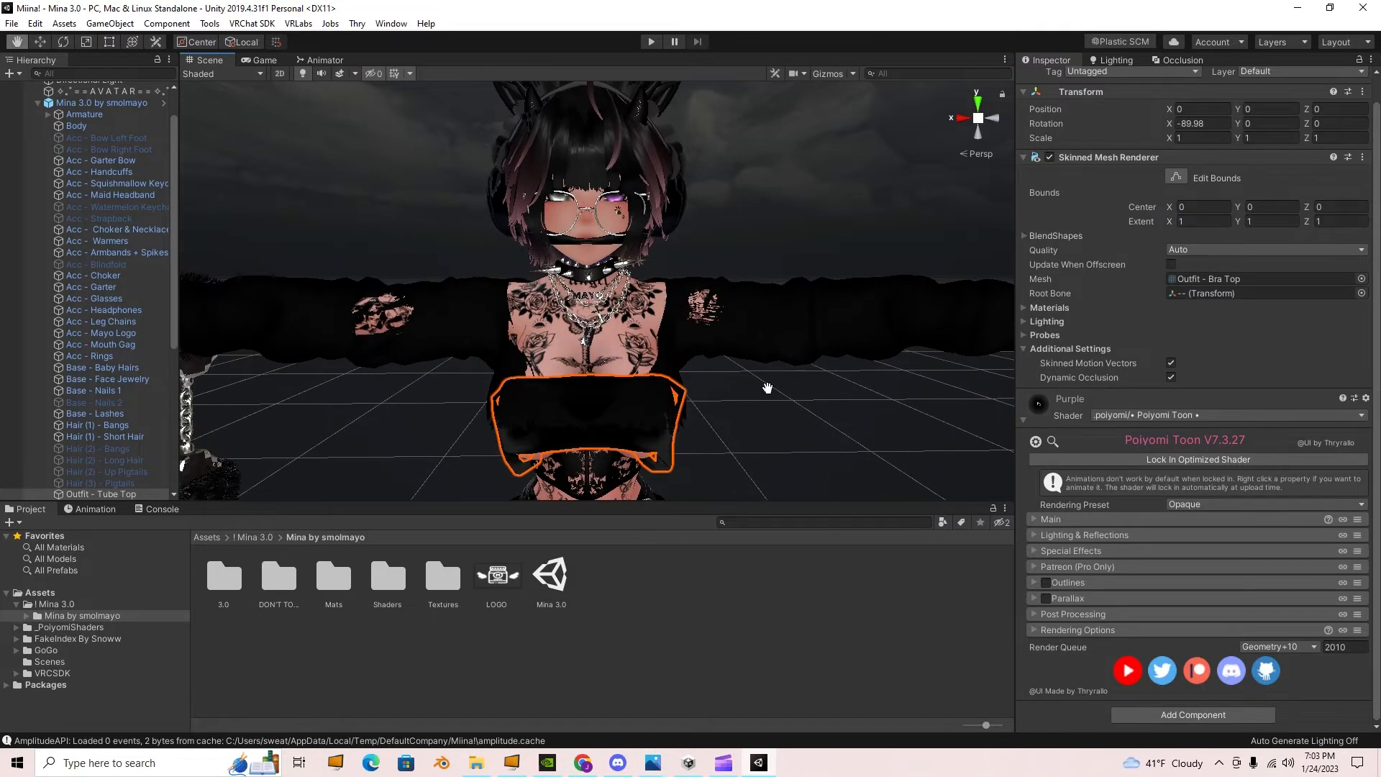
{"action": "left_click", "coordinate": [643, 361]}
{"action": "left_click", "coordinate": [642, 361]}
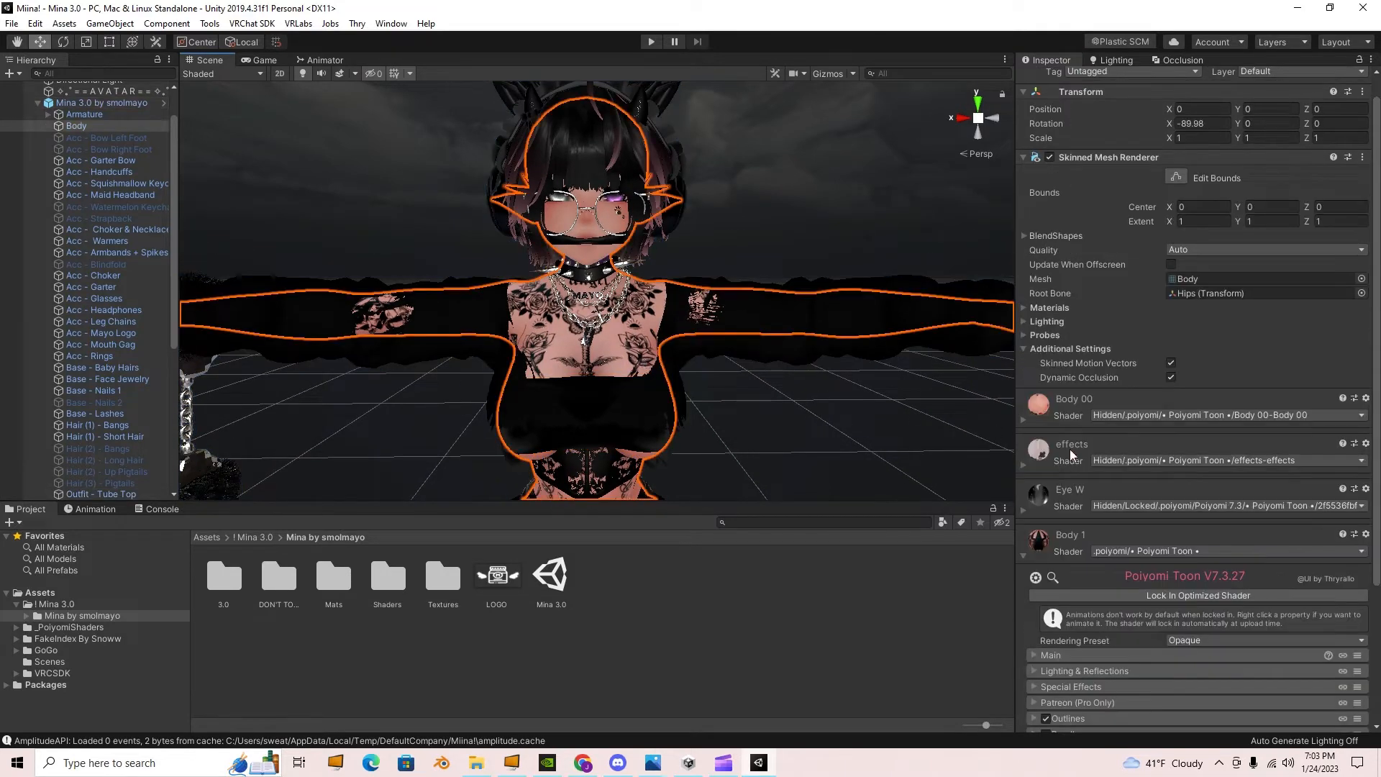
{"action": "scroll", "coordinate": [1130, 566], "scroll_direction": "down", "scroll_amount": 5}
{"action": "scroll", "coordinate": [1131, 566], "scroll_direction": "down", "scroll_amount": 2}
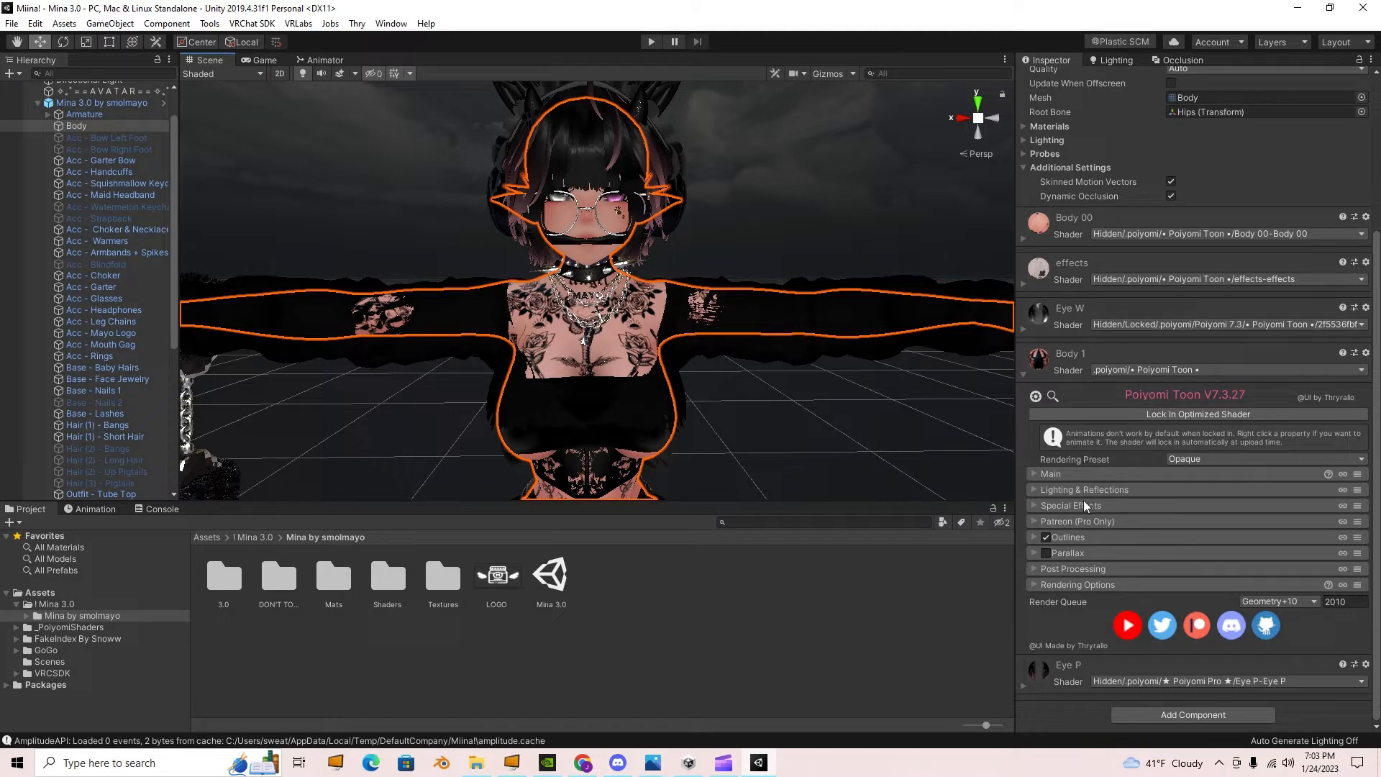
{"action": "left_click", "coordinate": [1085, 507]}
{"action": "scroll", "coordinate": [1085, 507], "scroll_direction": "down", "scroll_amount": 3}
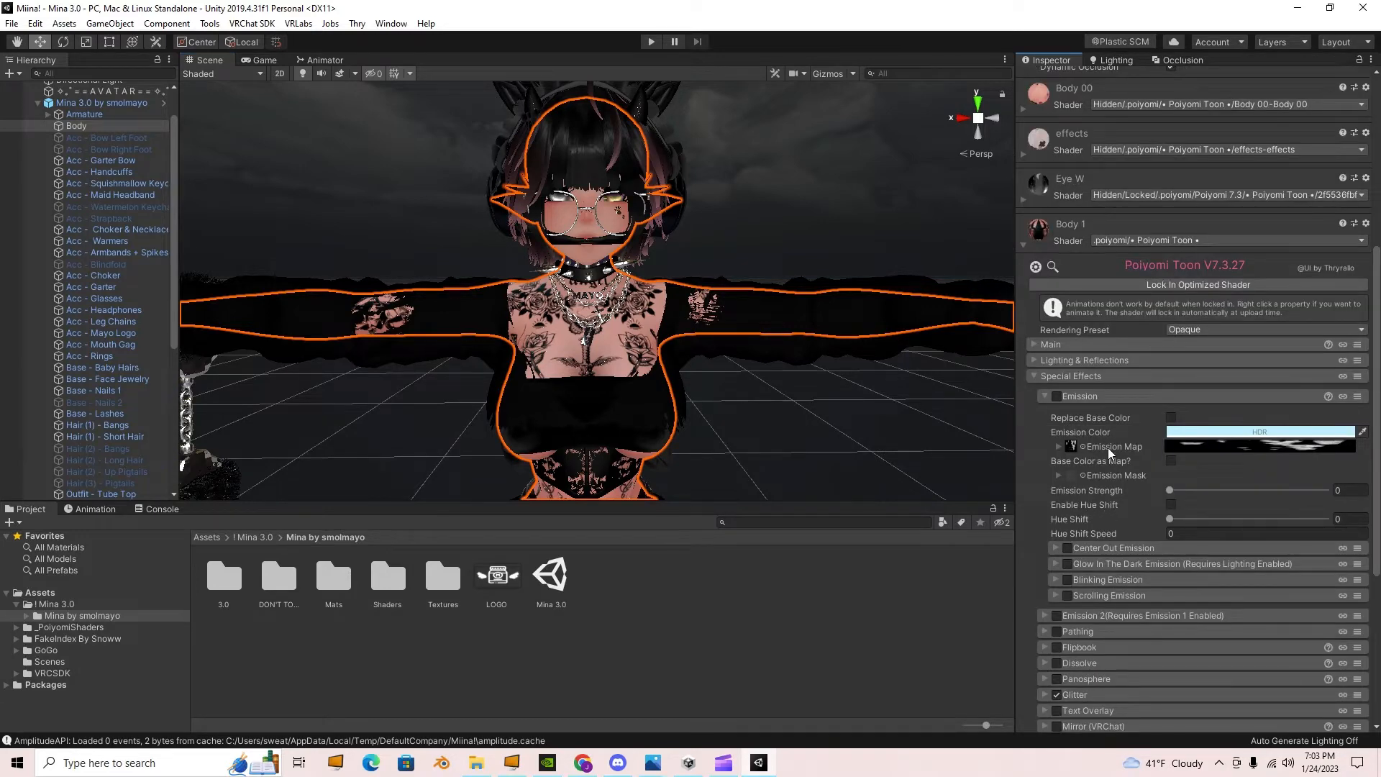
{"action": "left_click", "coordinate": [1056, 398]}
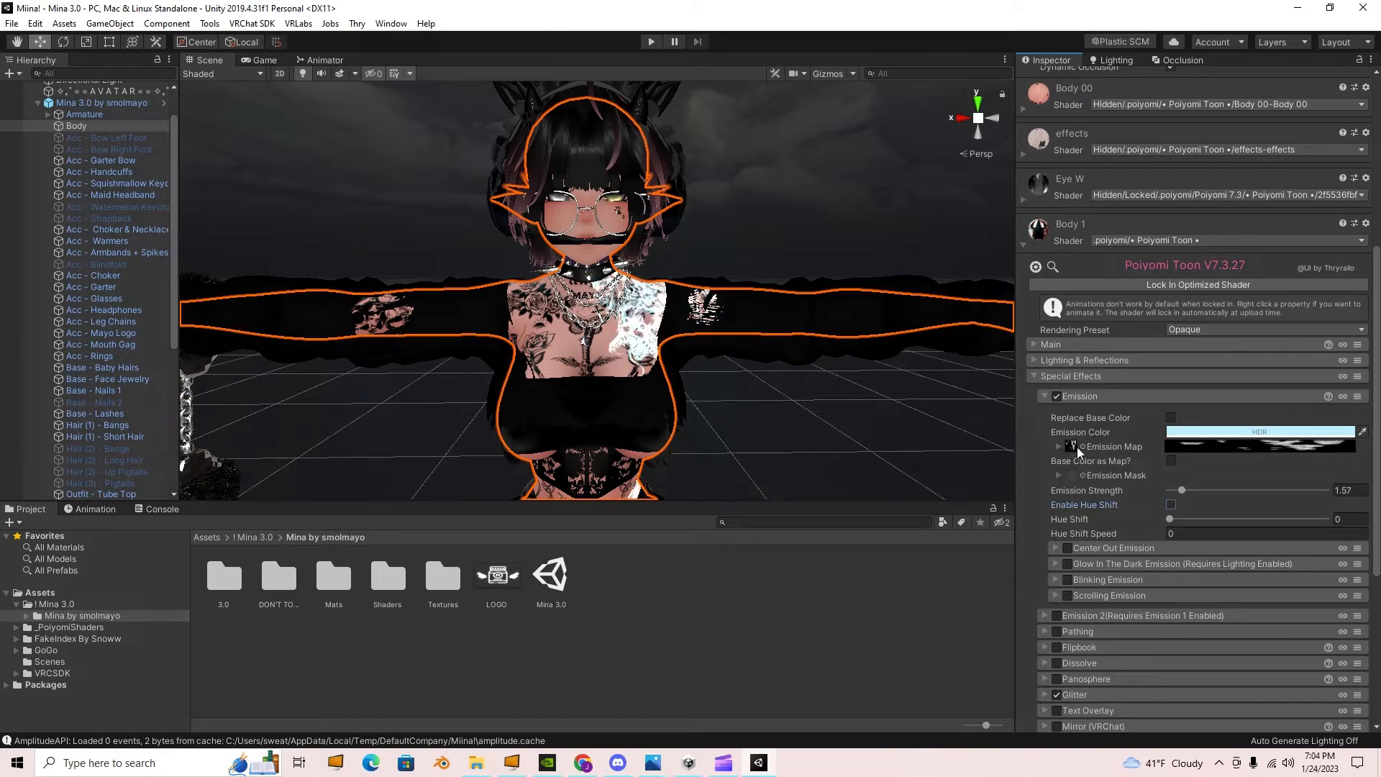
- Assign the floral body tattoo texture from the Textures folder as the Body 1 material's Emission Map
{"action": "left_click", "coordinate": [1072, 449]}
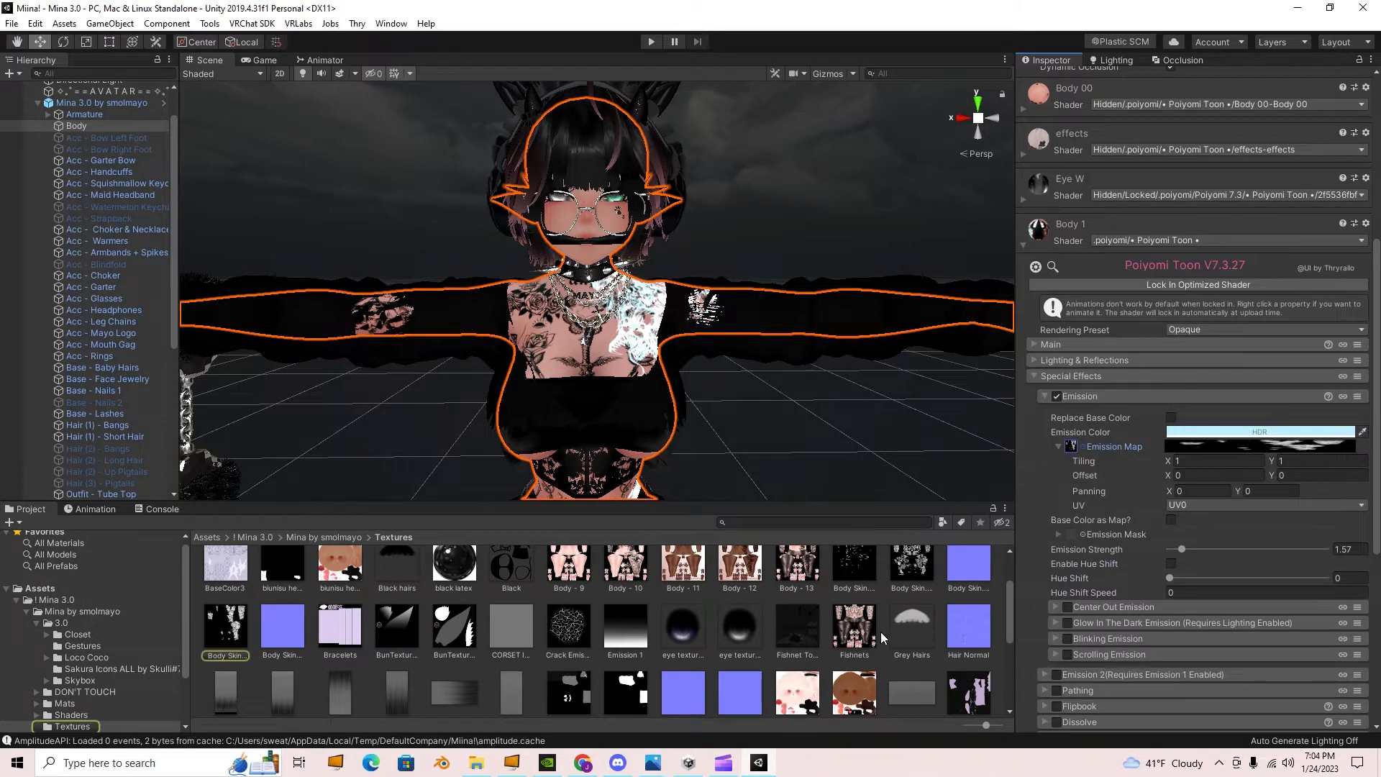
{"action": "scroll", "coordinate": [891, 626], "scroll_direction": "up", "scroll_amount": 1}
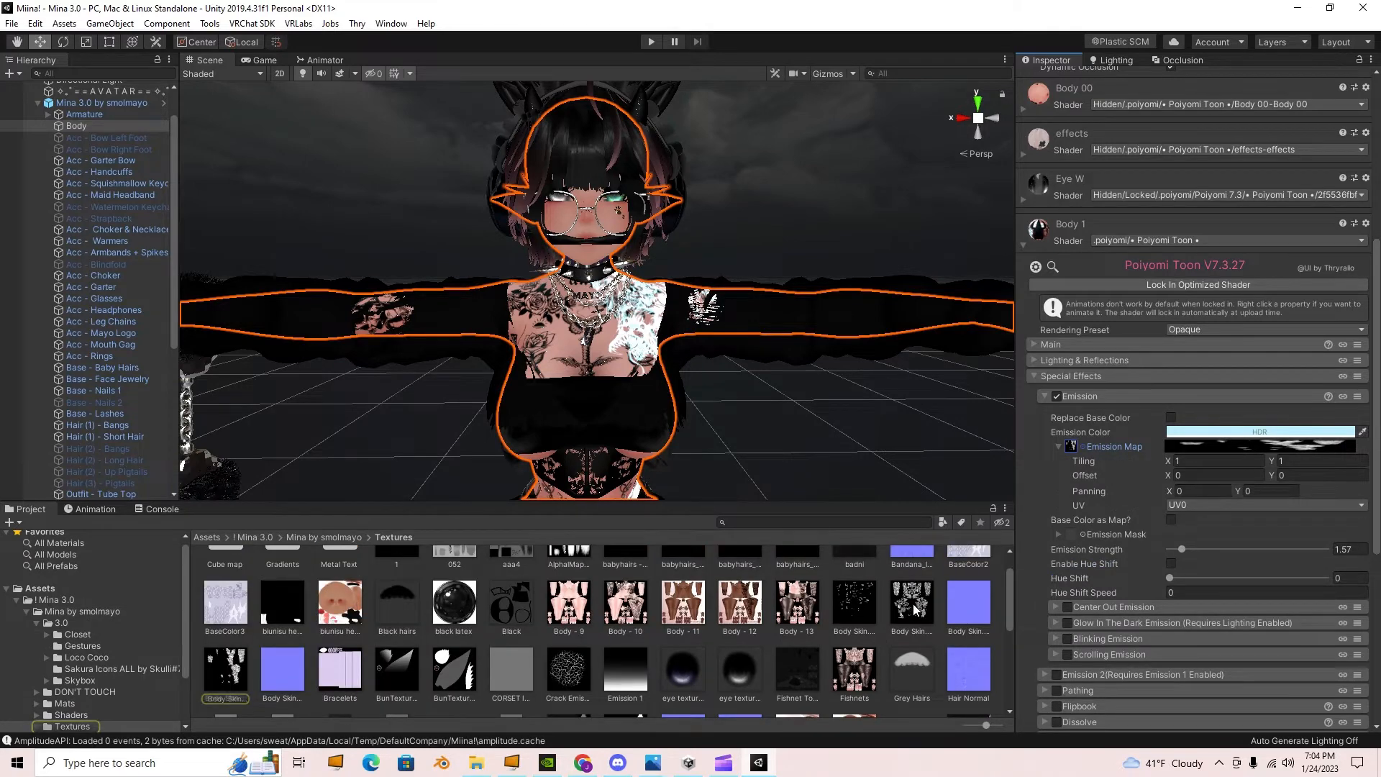
{"action": "left_click_drag", "start_coordinate": [913, 608], "coordinate": [1072, 451]}
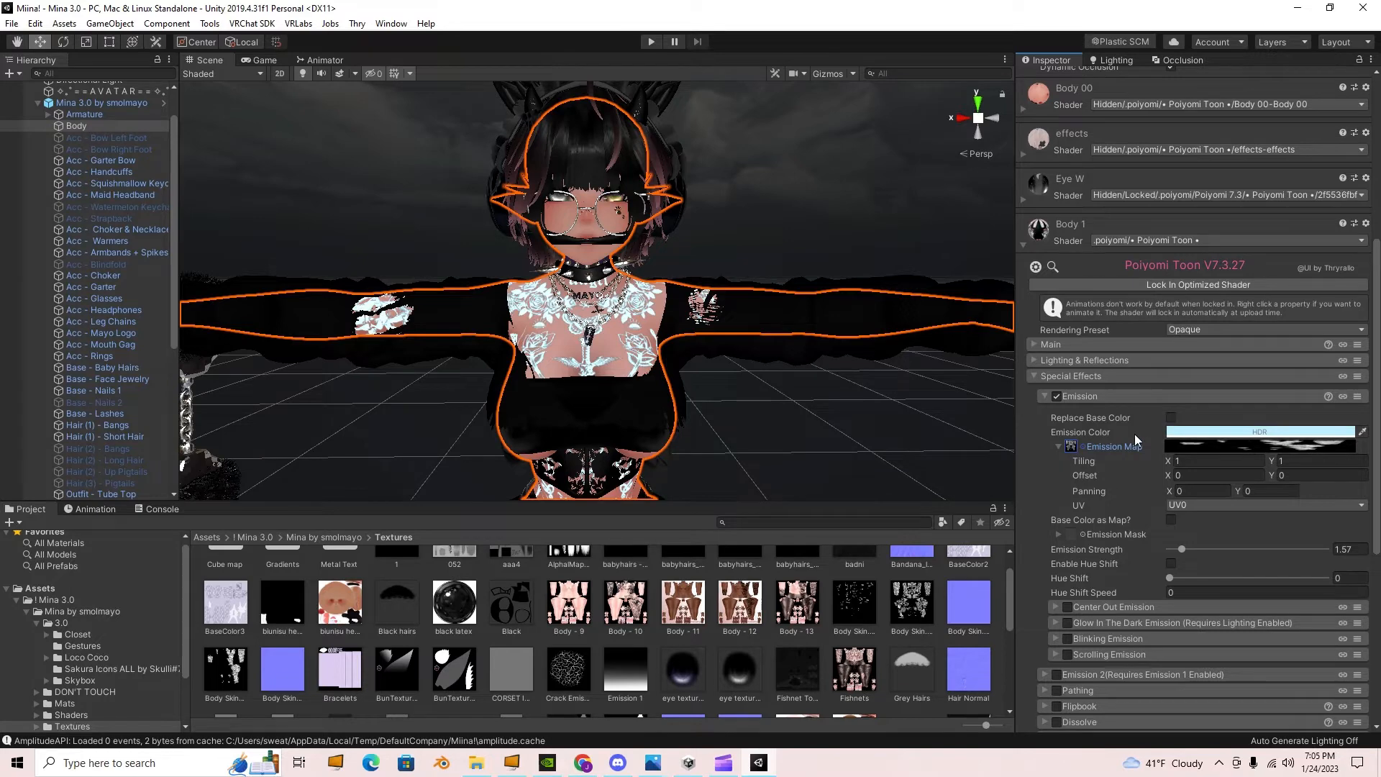
- Set the Body 1 emission colour to pink (RGB 255, 134, 197) and the emission strength to 2
{"action": "left_click", "coordinate": [1237, 432]}
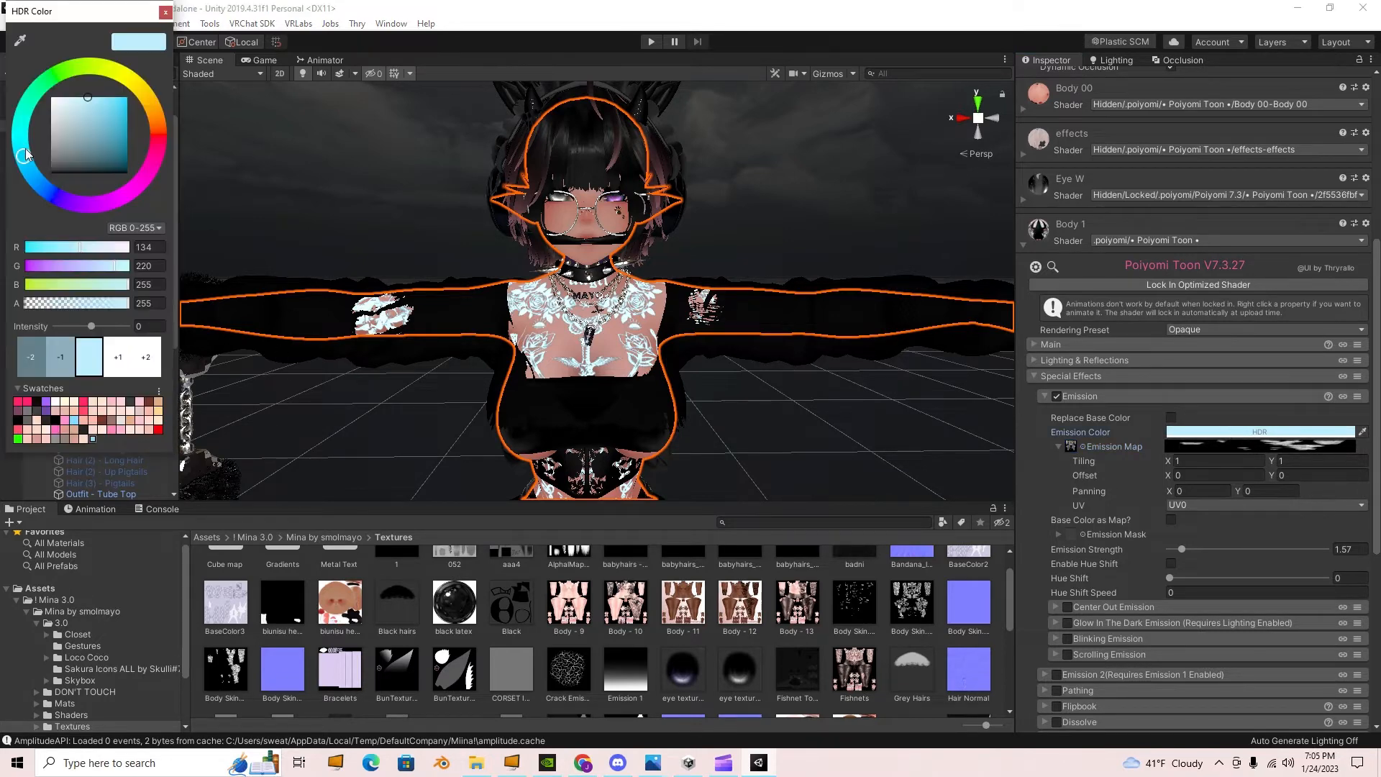
{"action": "mouse_move", "coordinate": [57, 200]}
{"action": "left_mouse_down"}
{"action": "mouse_move", "coordinate": [248, 216]}
{"action": "mouse_move", "coordinate": [259, 241]}
{"action": "left_mouse_up"}
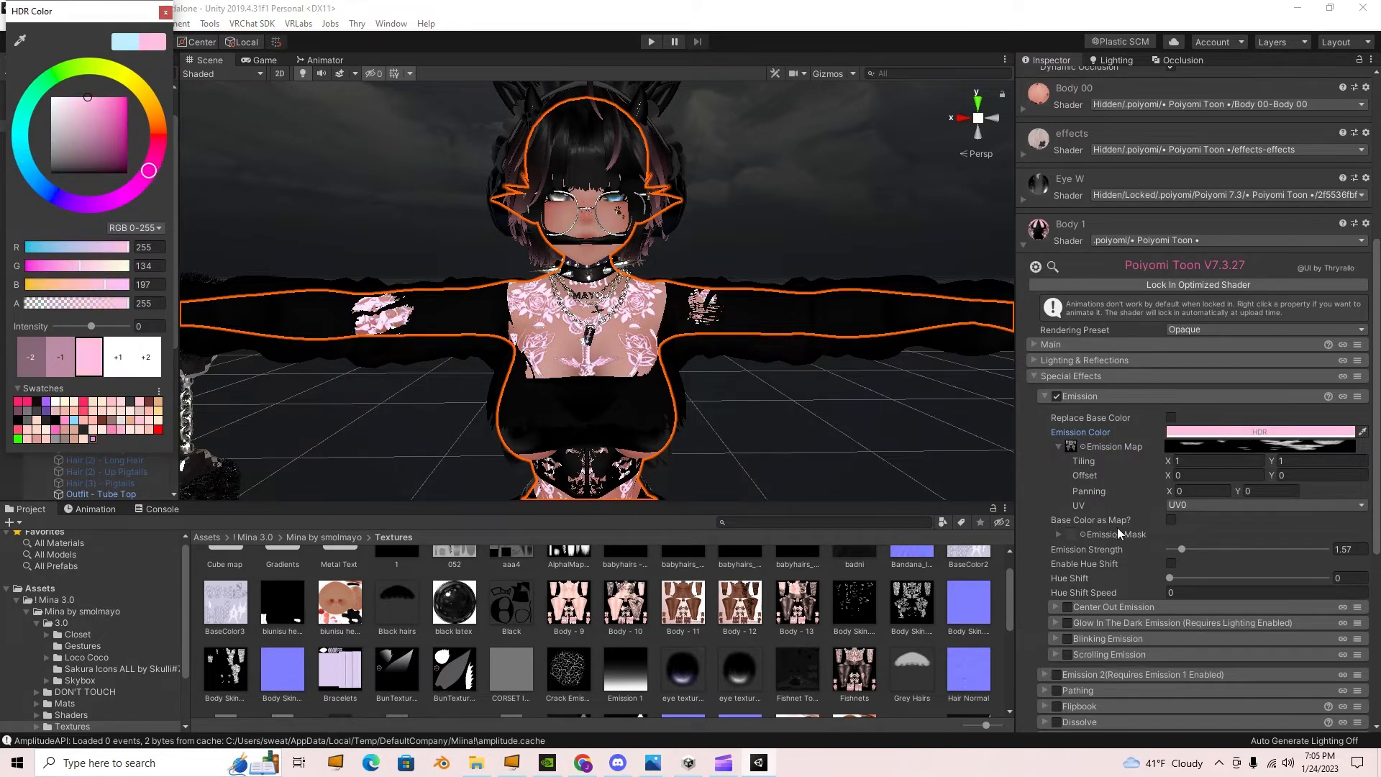
{"action": "mouse_move", "coordinate": [1182, 550]}
{"action": "left_mouse_down"}
{"action": "mouse_move", "coordinate": [1377, 548]}
{"action": "mouse_move", "coordinate": [1179, 569]}
{"action": "left_mouse_up"}
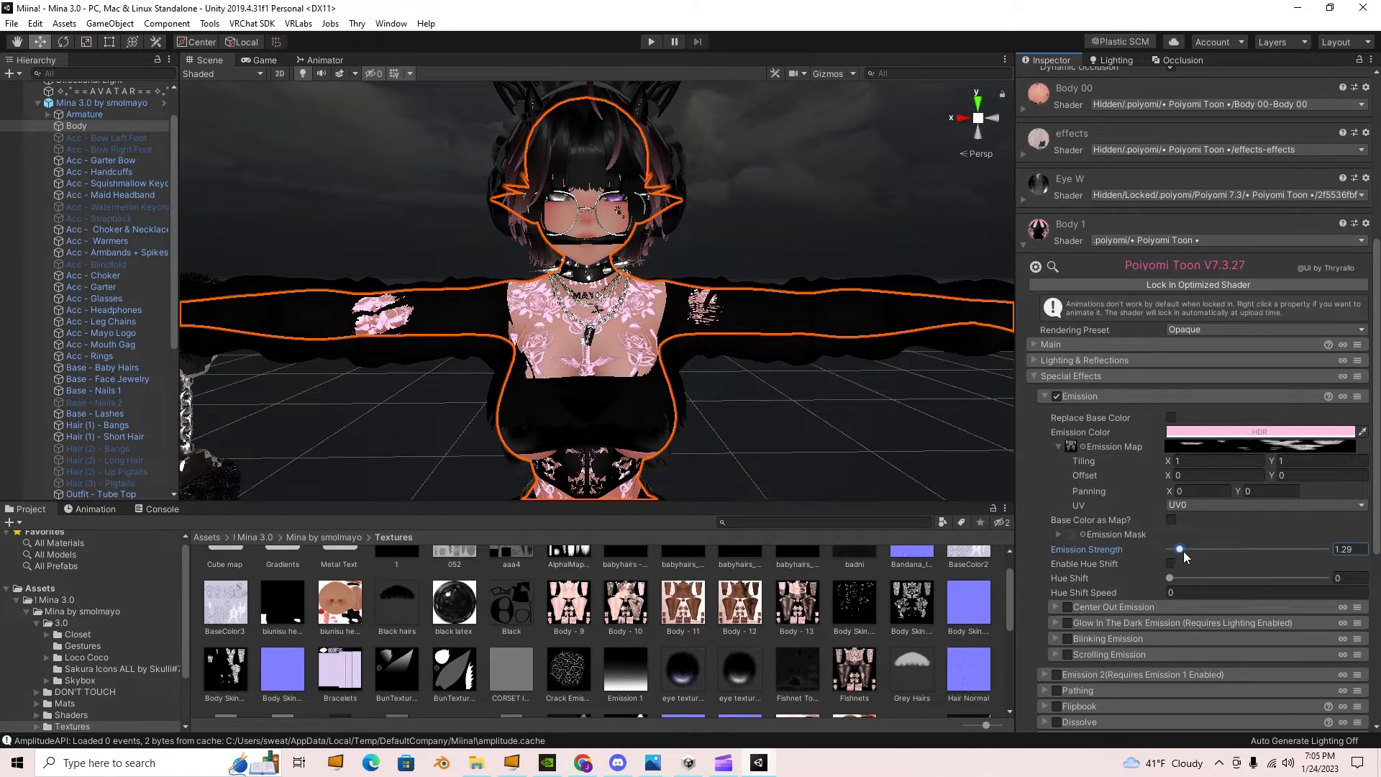
{"action": "left_click", "coordinate": [1184, 551]}
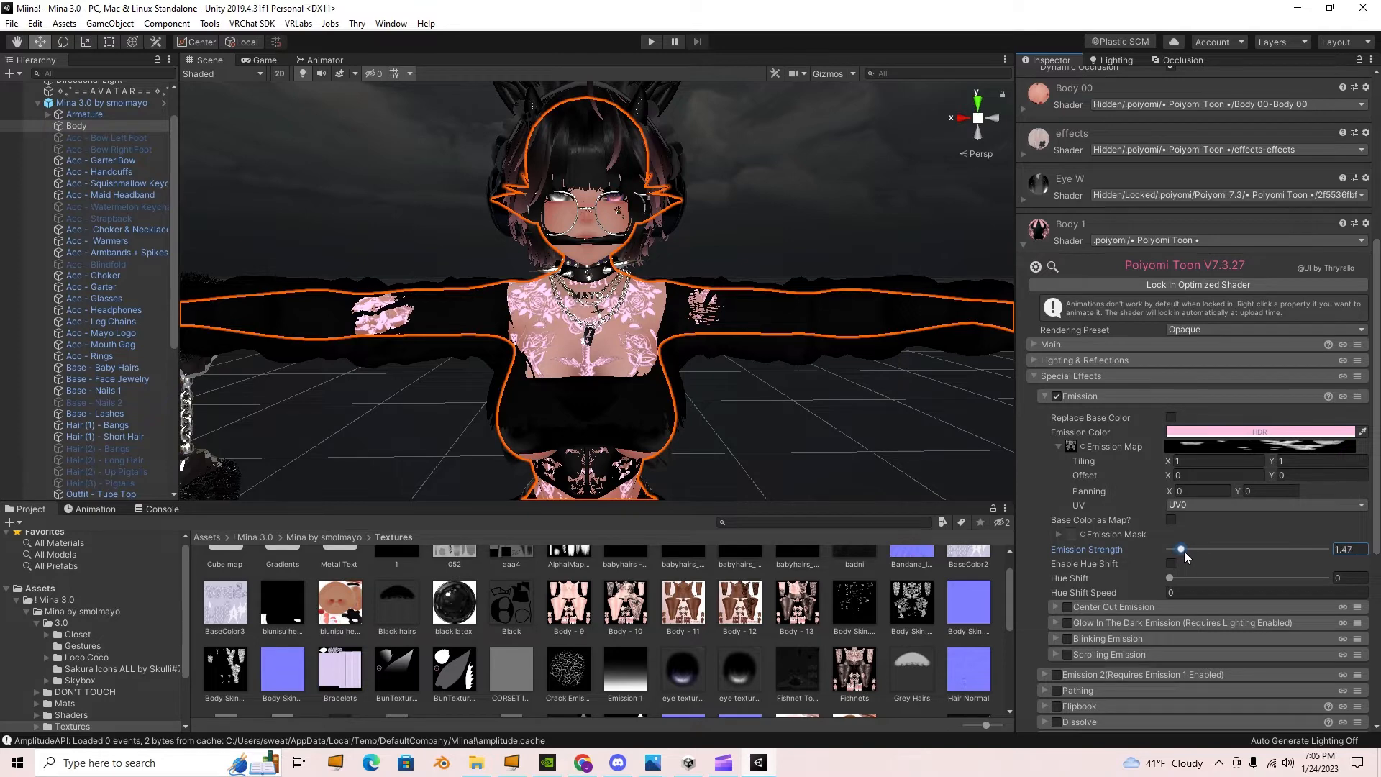
{"action": "left_click", "coordinate": [1344, 551]}
{"action": "type", "text": "2"}
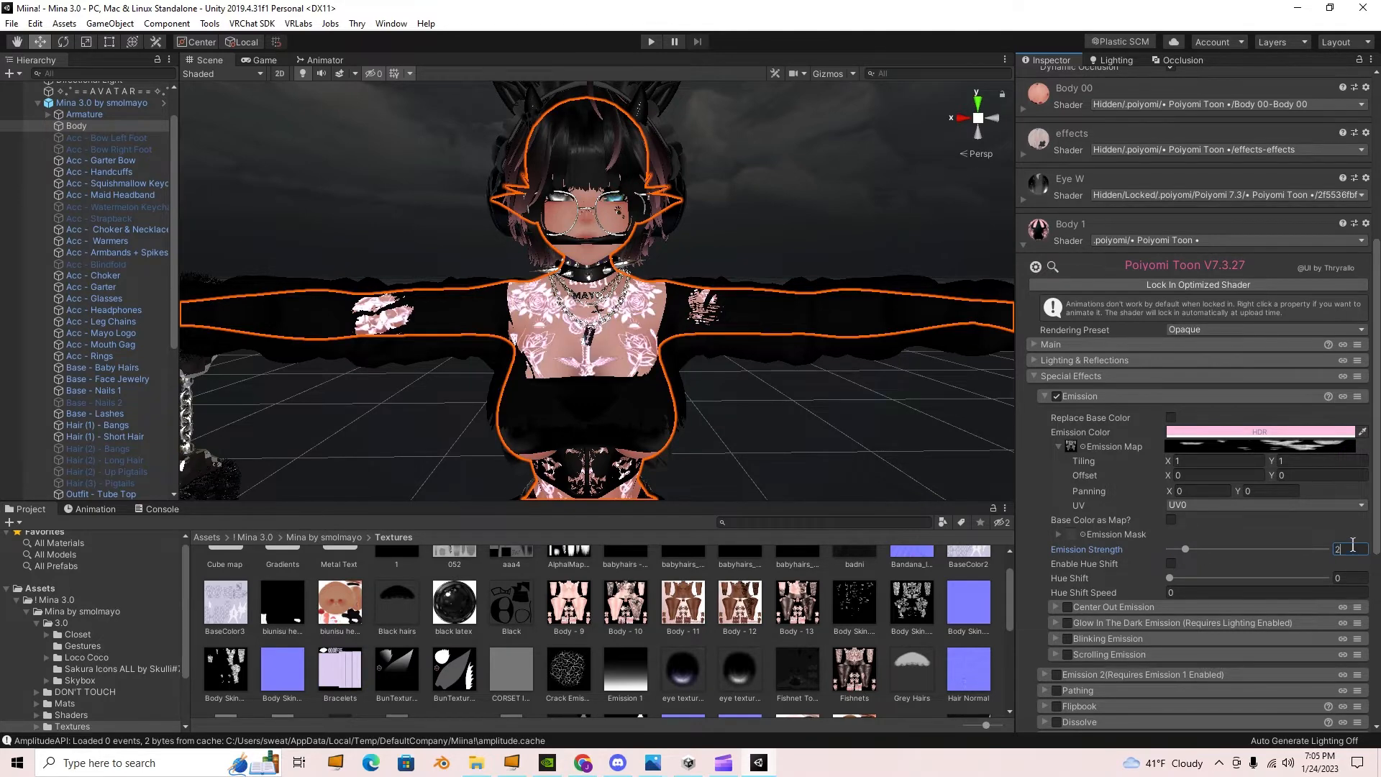
- Temporarily disable the Directional Light to examine the glowing tattoos in the dark, and re-enable it
{"action": "left_click", "coordinate": [798, 412]}
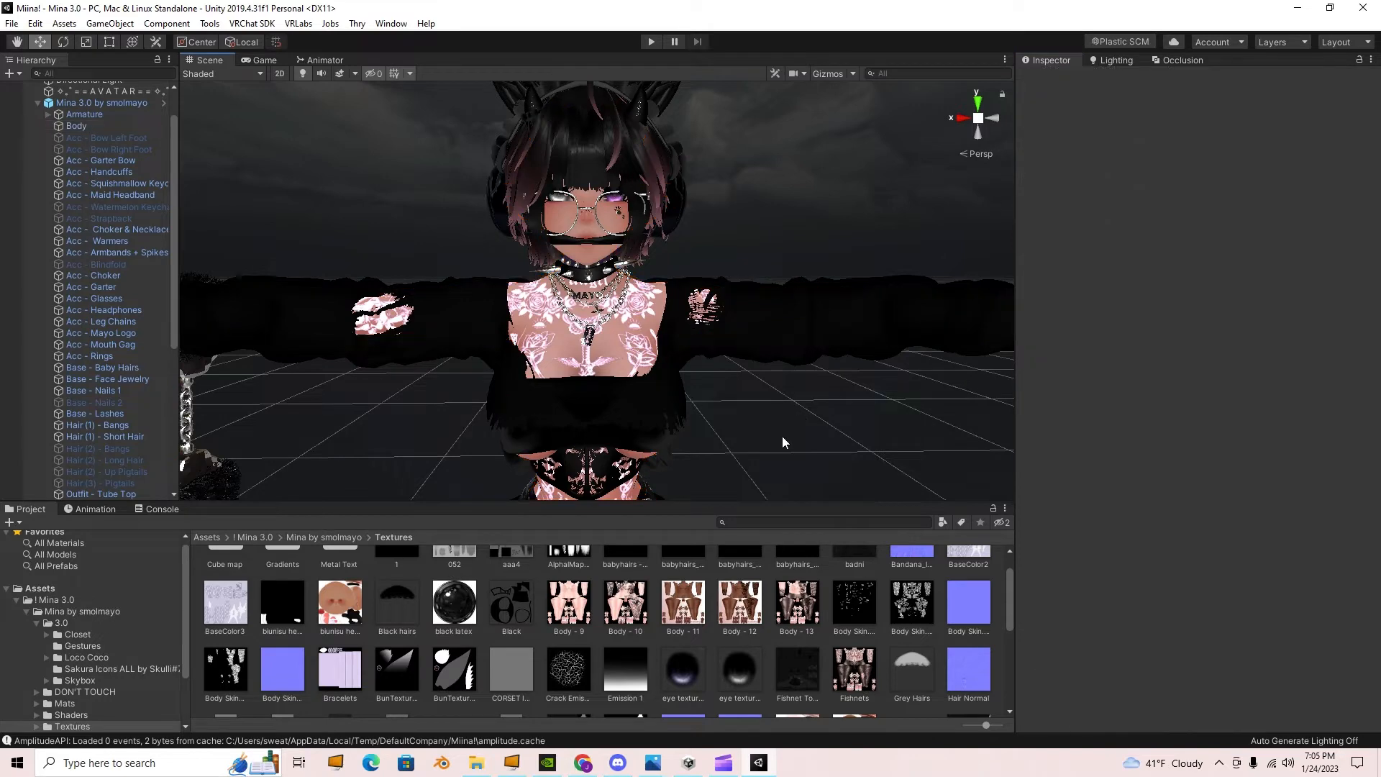
{"action": "scroll", "coordinate": [784, 436], "scroll_direction": "down", "scroll_amount": 5}
{"action": "scroll", "coordinate": [791, 435], "scroll_direction": "up", "scroll_amount": 6}
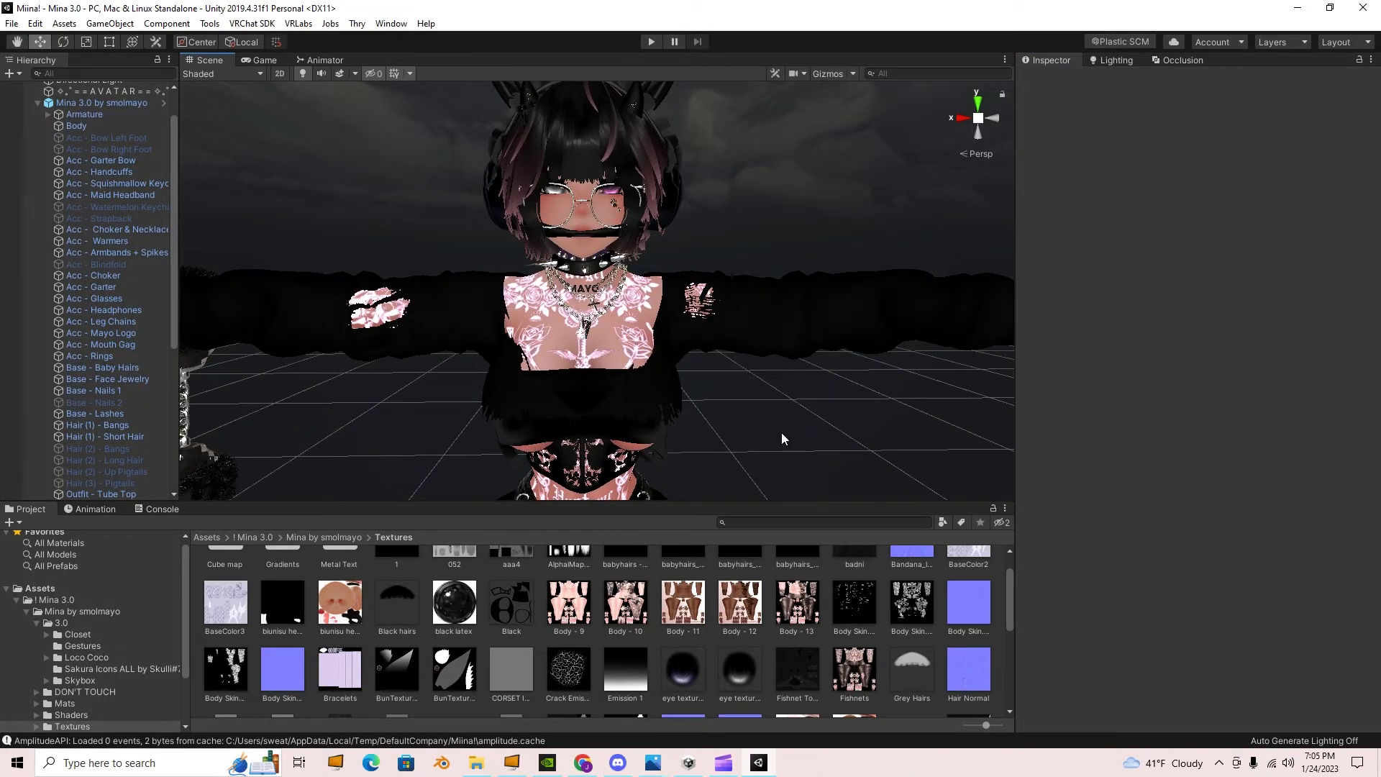
{"action": "scroll", "coordinate": [156, 226], "scroll_direction": "up", "scroll_amount": 2}
{"action": "left_click", "coordinate": [97, 121]}
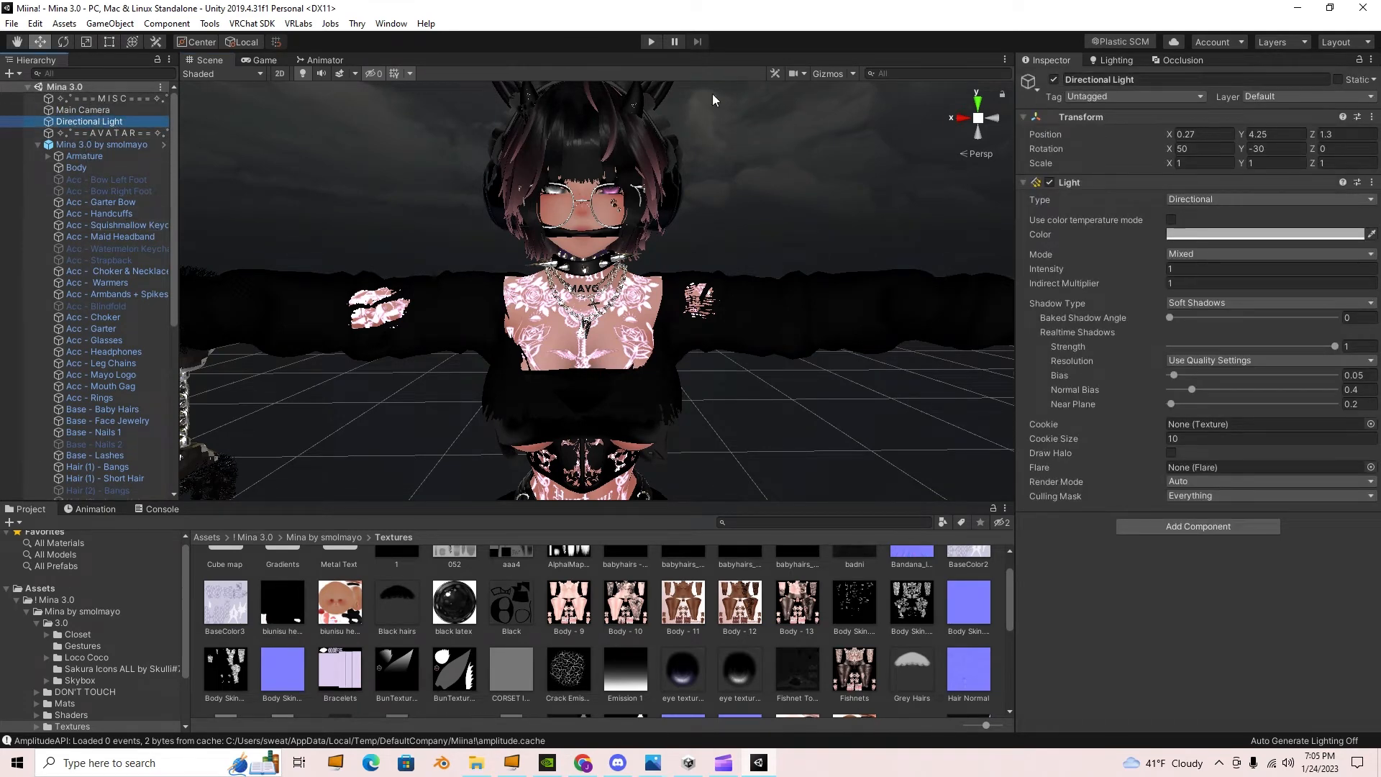
{"action": "left_click", "coordinate": [1054, 79]}
{"action": "scroll", "coordinate": [774, 397], "scroll_direction": "down", "scroll_amount": 5}
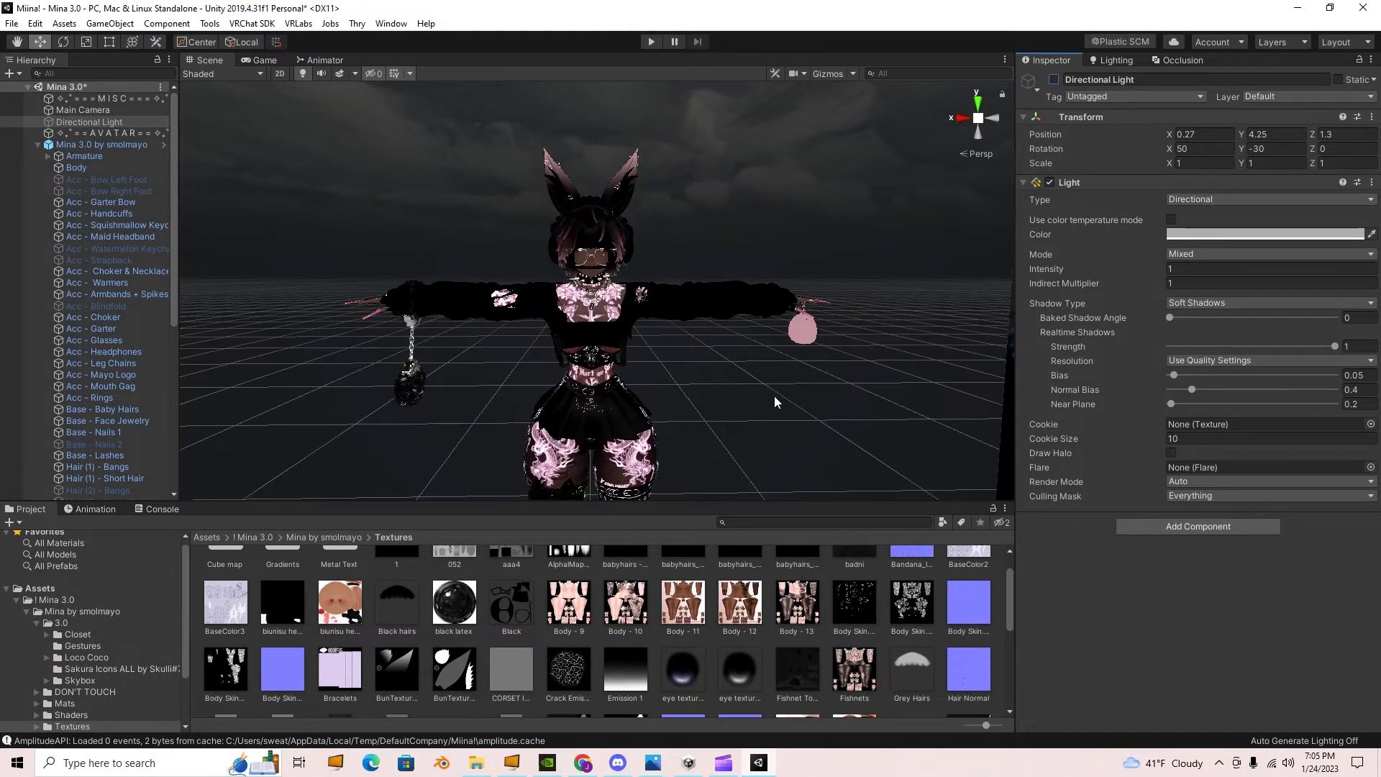
{"action": "mouse_move", "coordinate": [757, 407]}
{"action": "middle_mouse_down"}
{"action": "mouse_move", "coordinate": [755, 376]}
{"action": "mouse_move", "coordinate": [755, 417]}
{"action": "middle_mouse_up"}
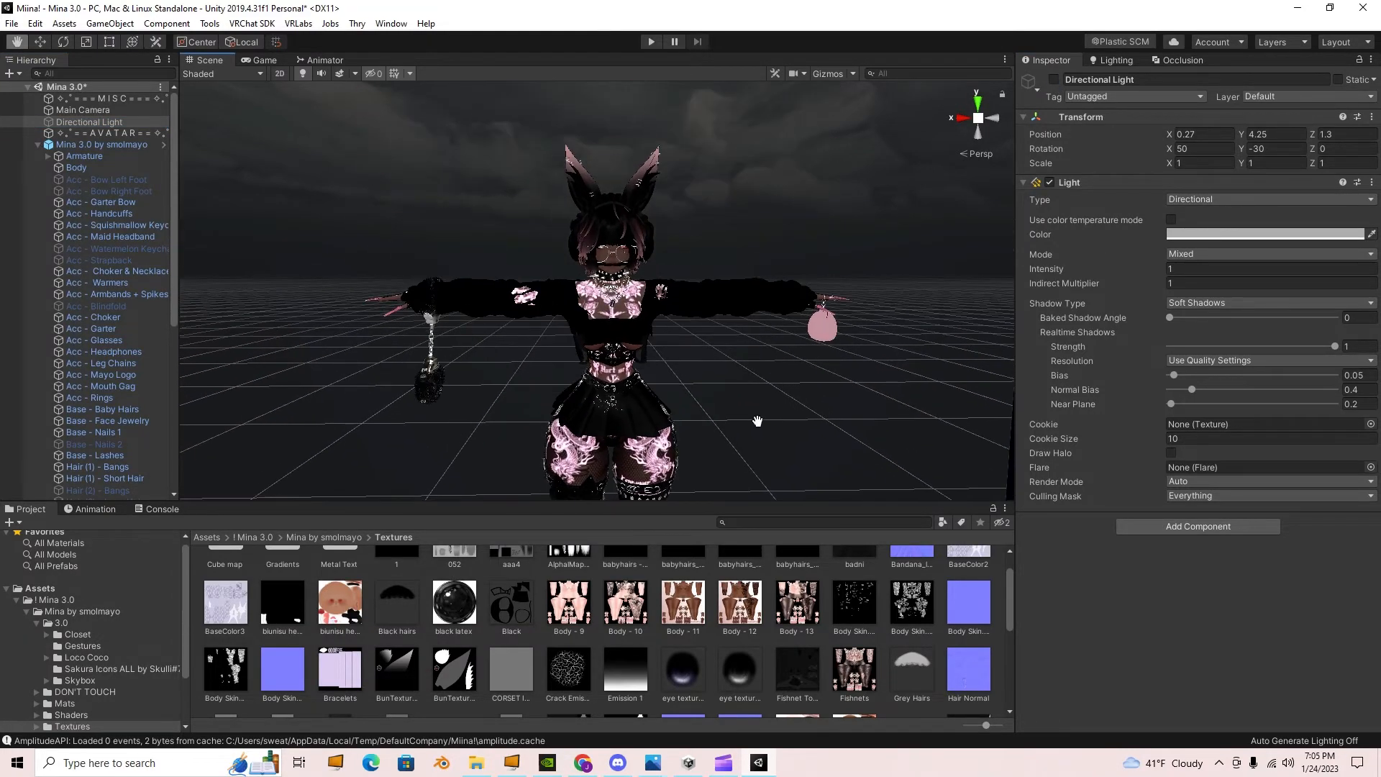
{"action": "scroll", "coordinate": [757, 420], "scroll_direction": "up", "scroll_amount": 3}
{"action": "scroll", "coordinate": [763, 420], "scroll_direction": "down", "scroll_amount": 3}
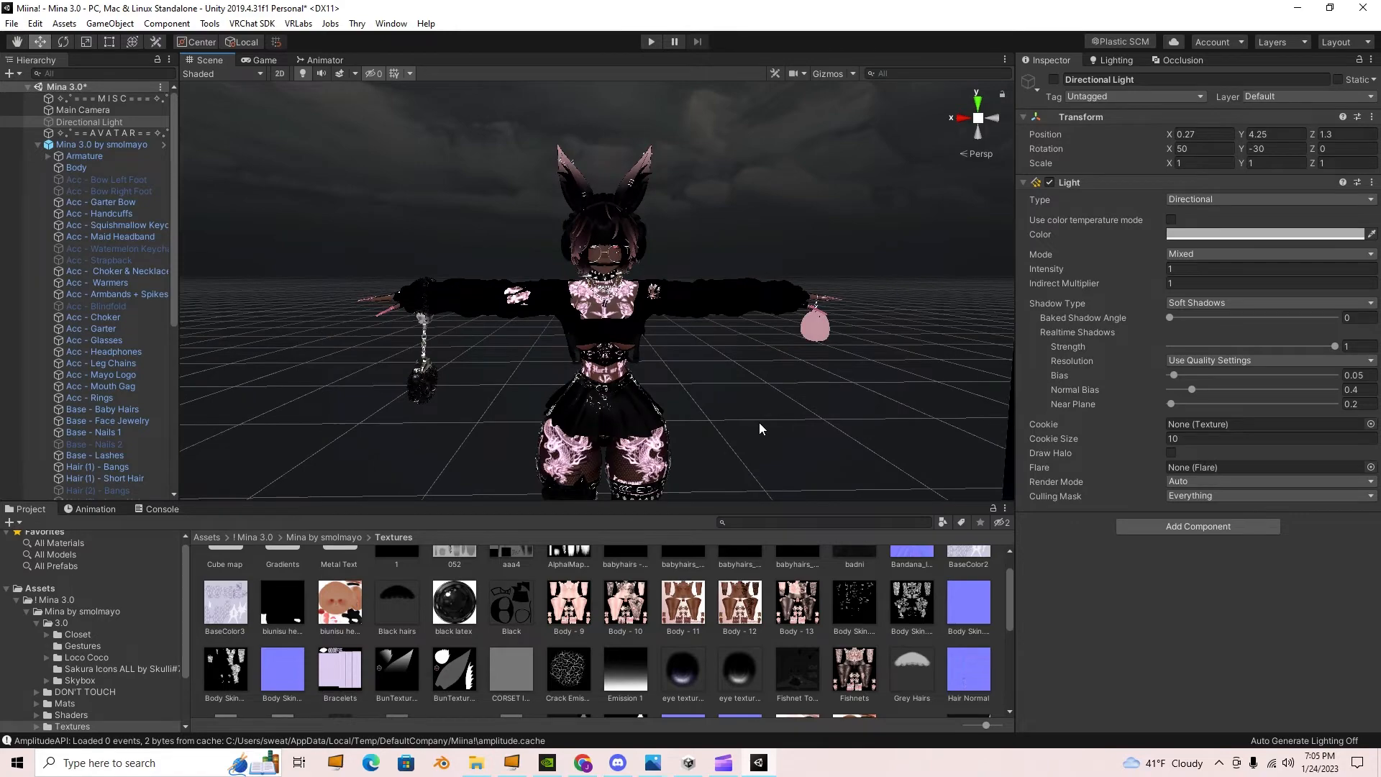
{"action": "scroll", "coordinate": [758, 421], "scroll_direction": "up", "scroll_amount": 4}
{"action": "mouse_move", "coordinate": [758, 421]}
{"action": "middle_mouse_down"}
{"action": "mouse_move", "coordinate": [755, 373]}
{"action": "mouse_move", "coordinate": [755, 423]}
{"action": "middle_mouse_up"}
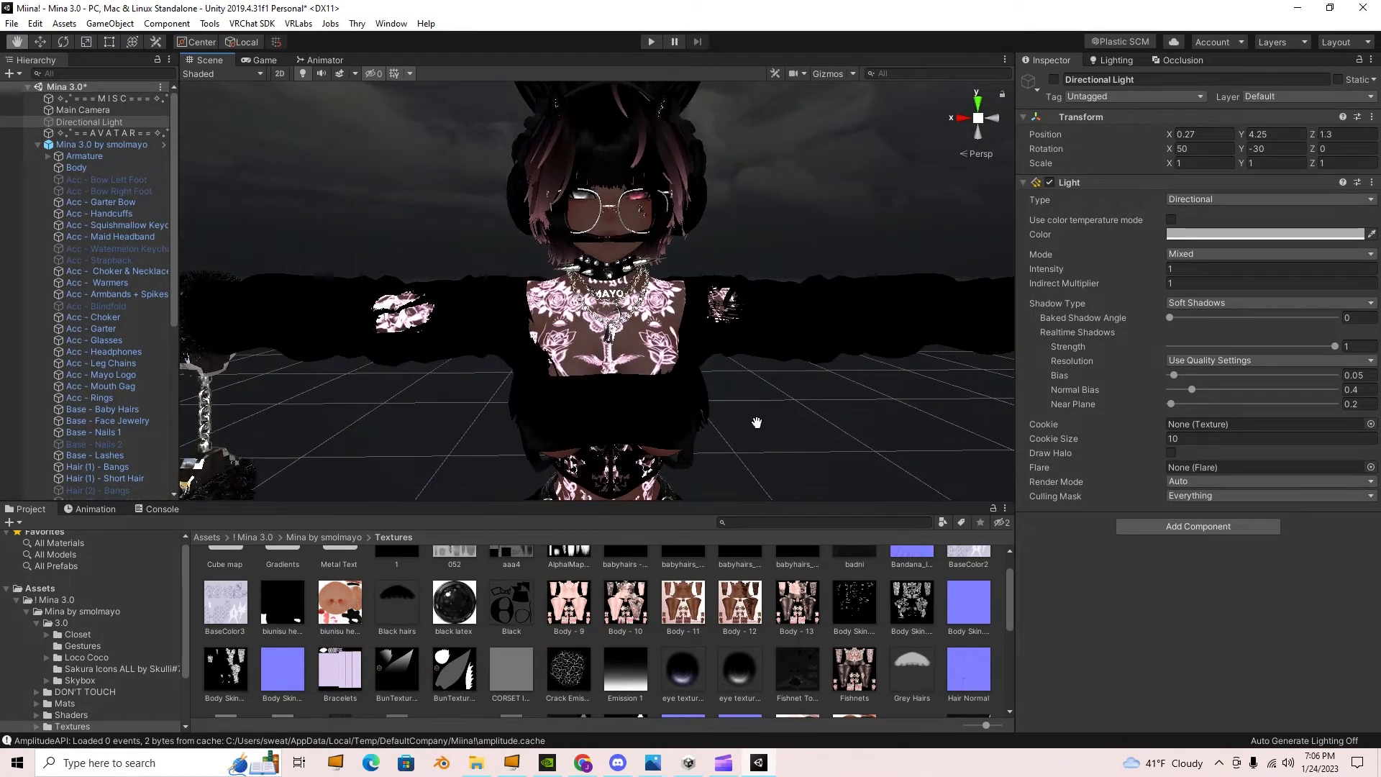
{"action": "left_click", "coordinate": [1053, 79]}
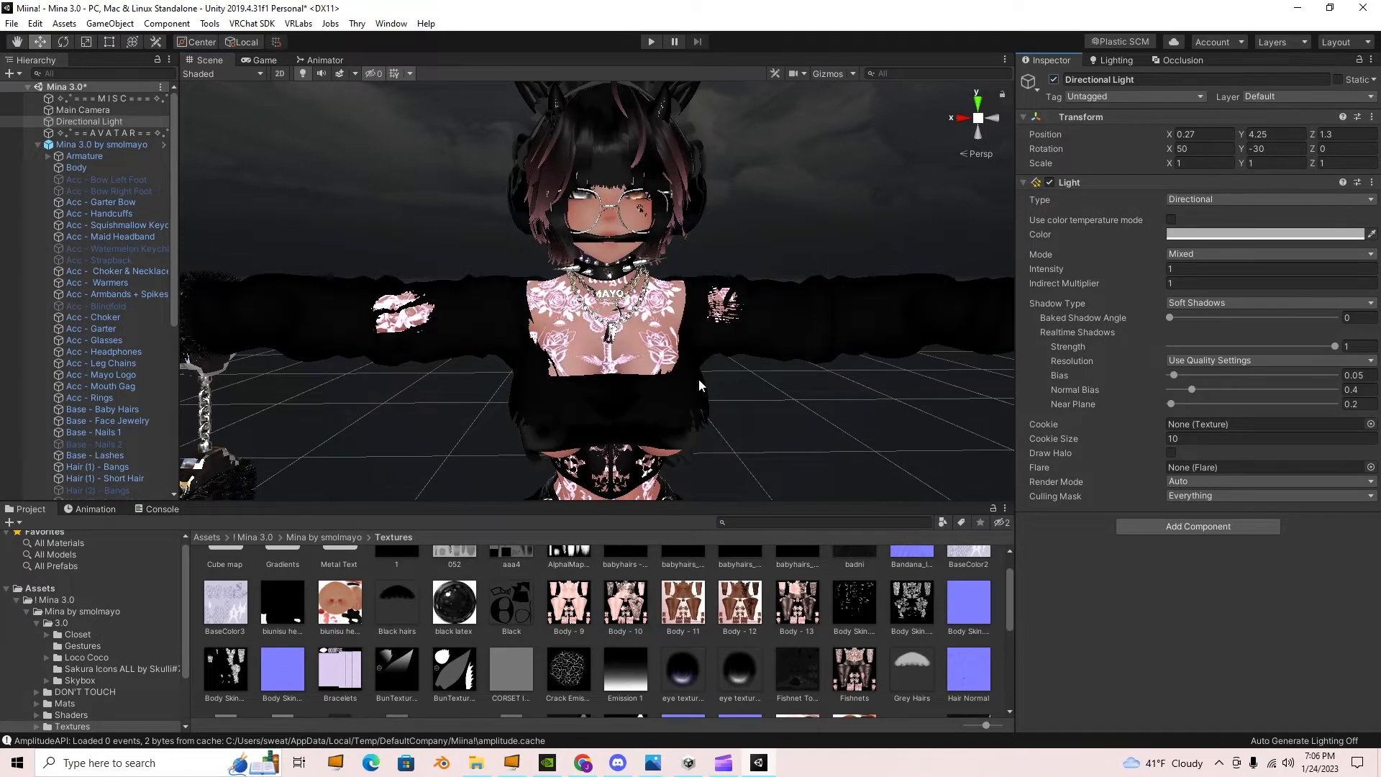
- Select the avatar's Body again, disable Emission in the Body 1 material, and collapse Special Effects
{"action": "left_click", "coordinate": [652, 356]}
{"action": "left_click", "coordinate": [652, 355]}
{"action": "scroll", "coordinate": [1128, 572], "scroll_direction": "down", "scroll_amount": 3}
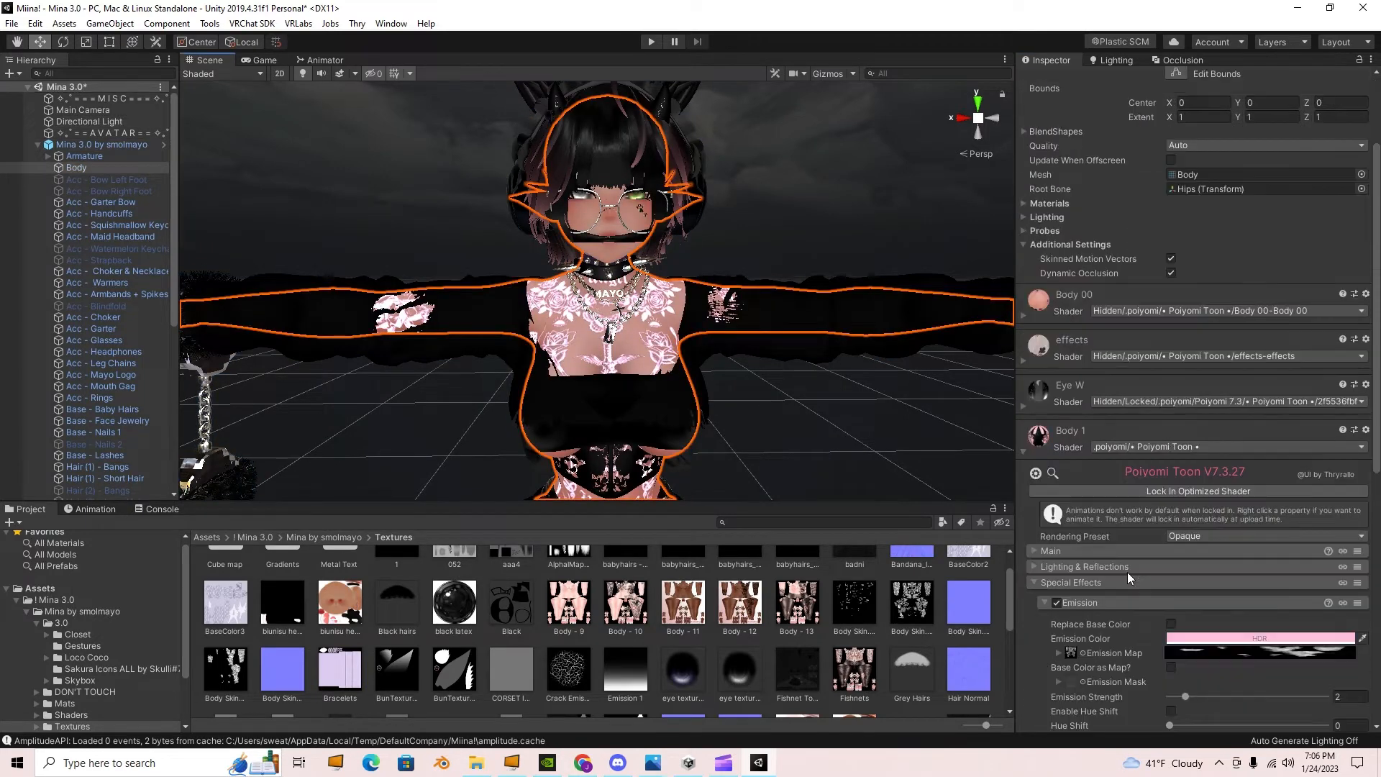
{"action": "scroll", "coordinate": [1127, 572], "scroll_direction": "down", "scroll_amount": 3}
{"action": "left_click", "coordinate": [1057, 472]}
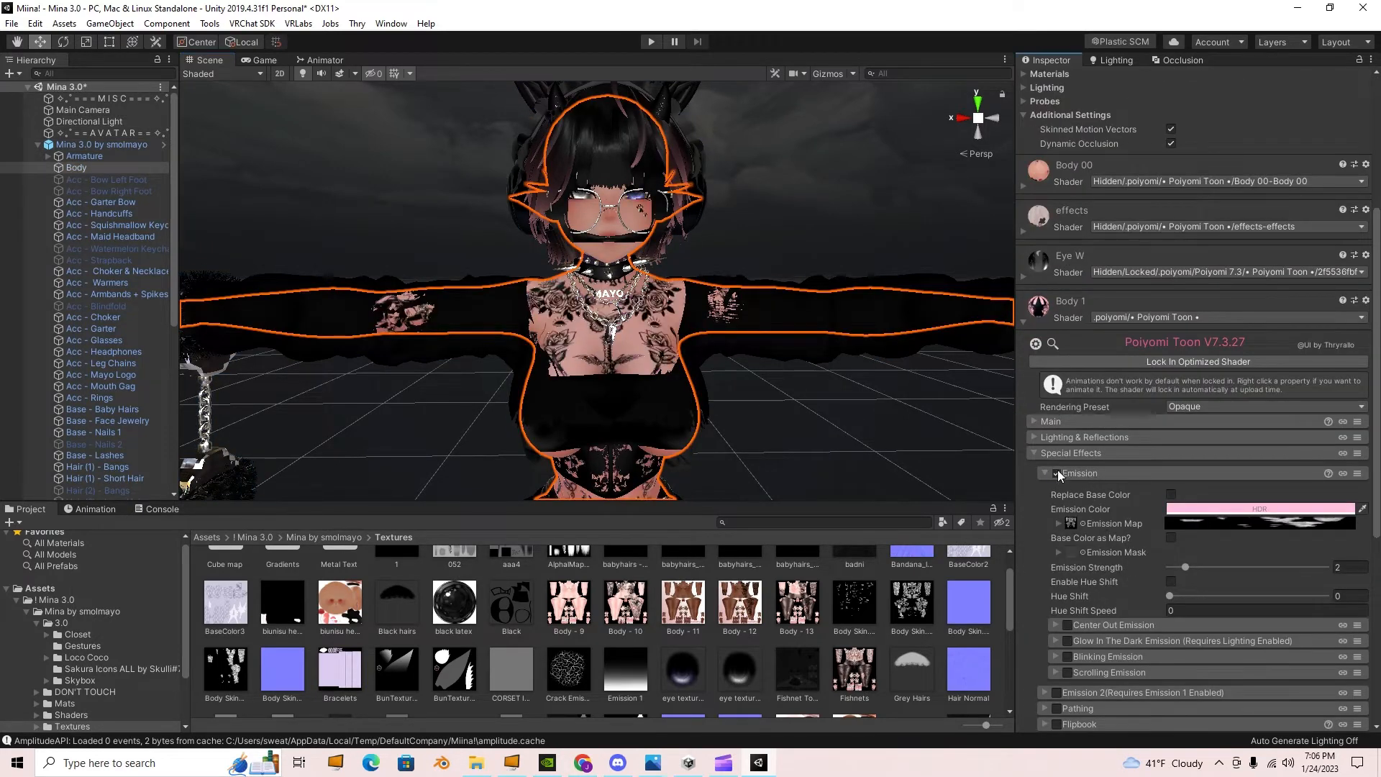
{"action": "left_click", "coordinate": [1067, 452]}
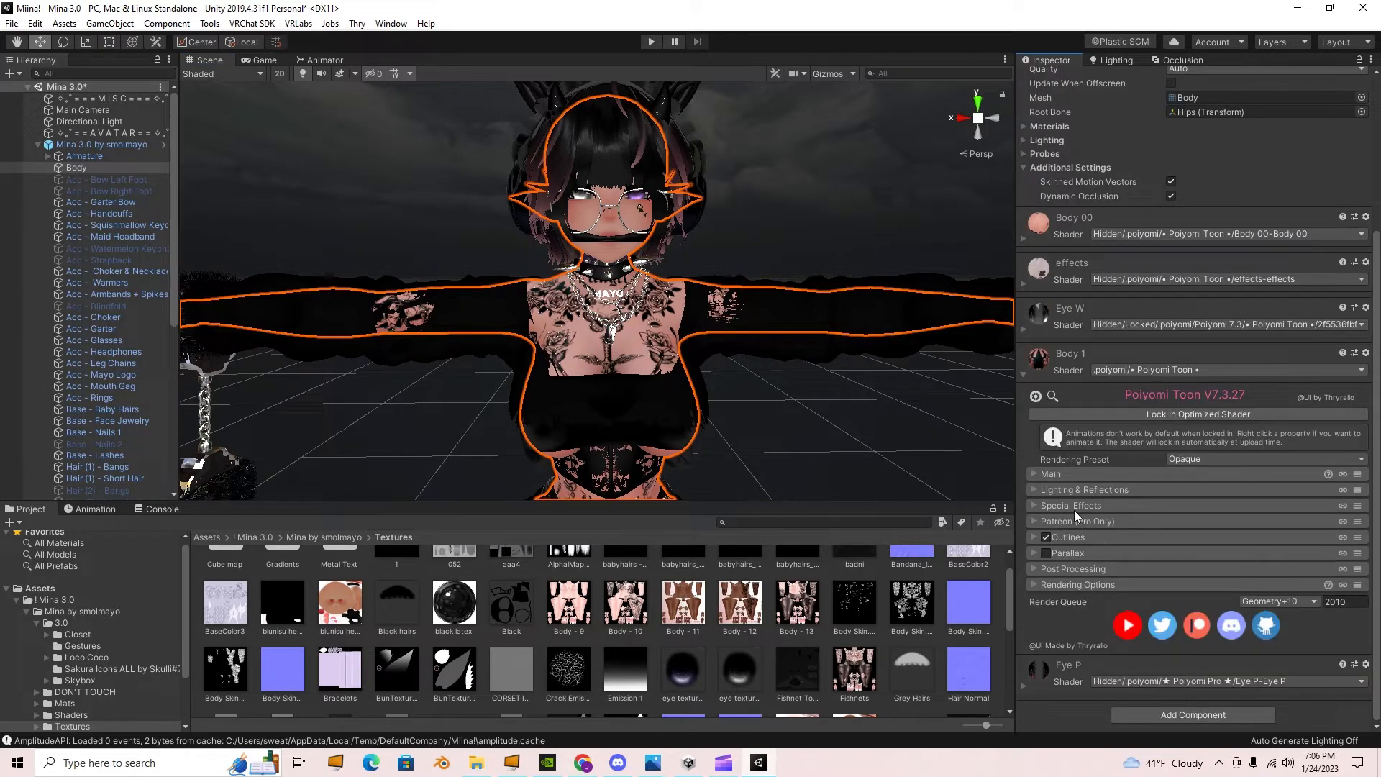
- Enable Matcap 2 in Body 1's Lighting & Reflections and assign the floral body tattoo texture as its mask
{"action": "left_click", "coordinate": [1075, 492]}
{"action": "scroll", "coordinate": [1102, 574], "scroll_direction": "down", "scroll_amount": 6}
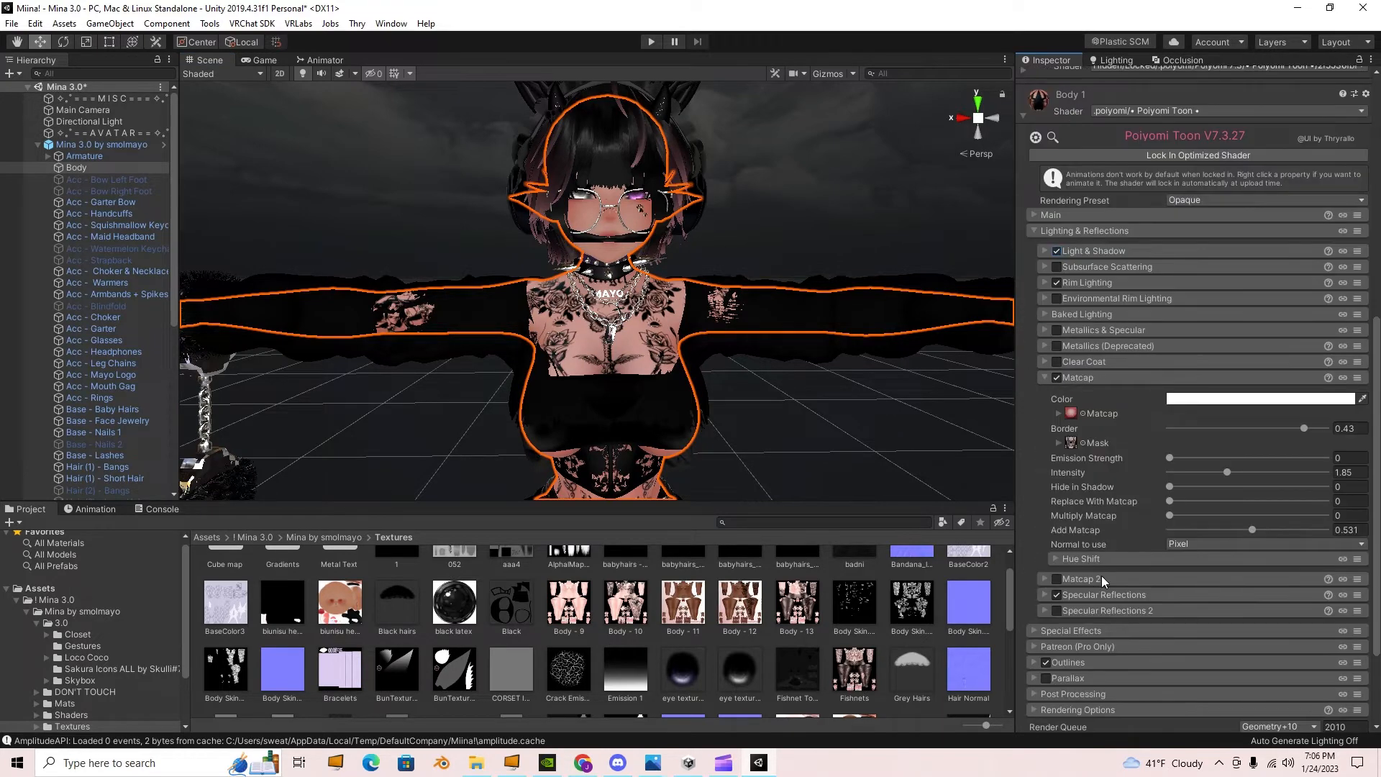
{"action": "left_click", "coordinate": [1068, 378]}
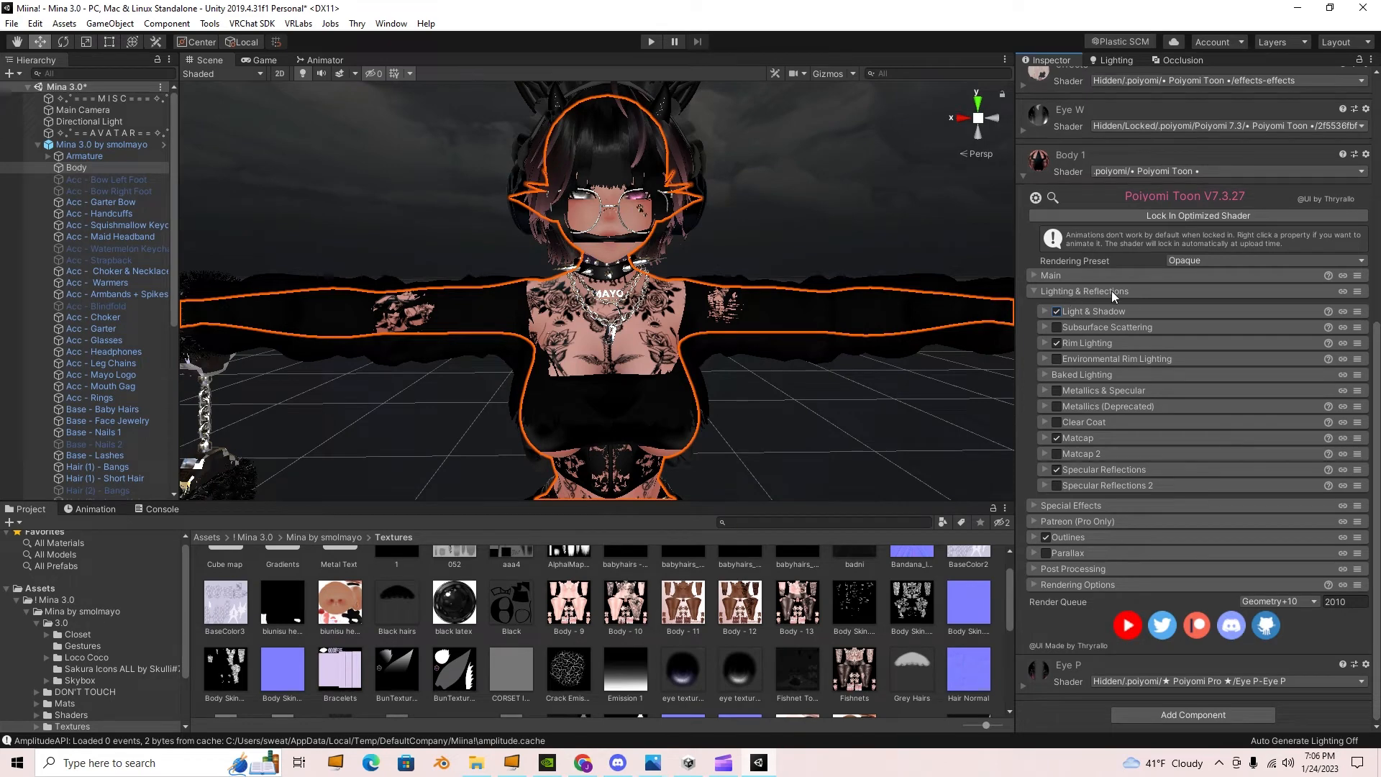
{"action": "left_click", "coordinate": [1082, 454]}
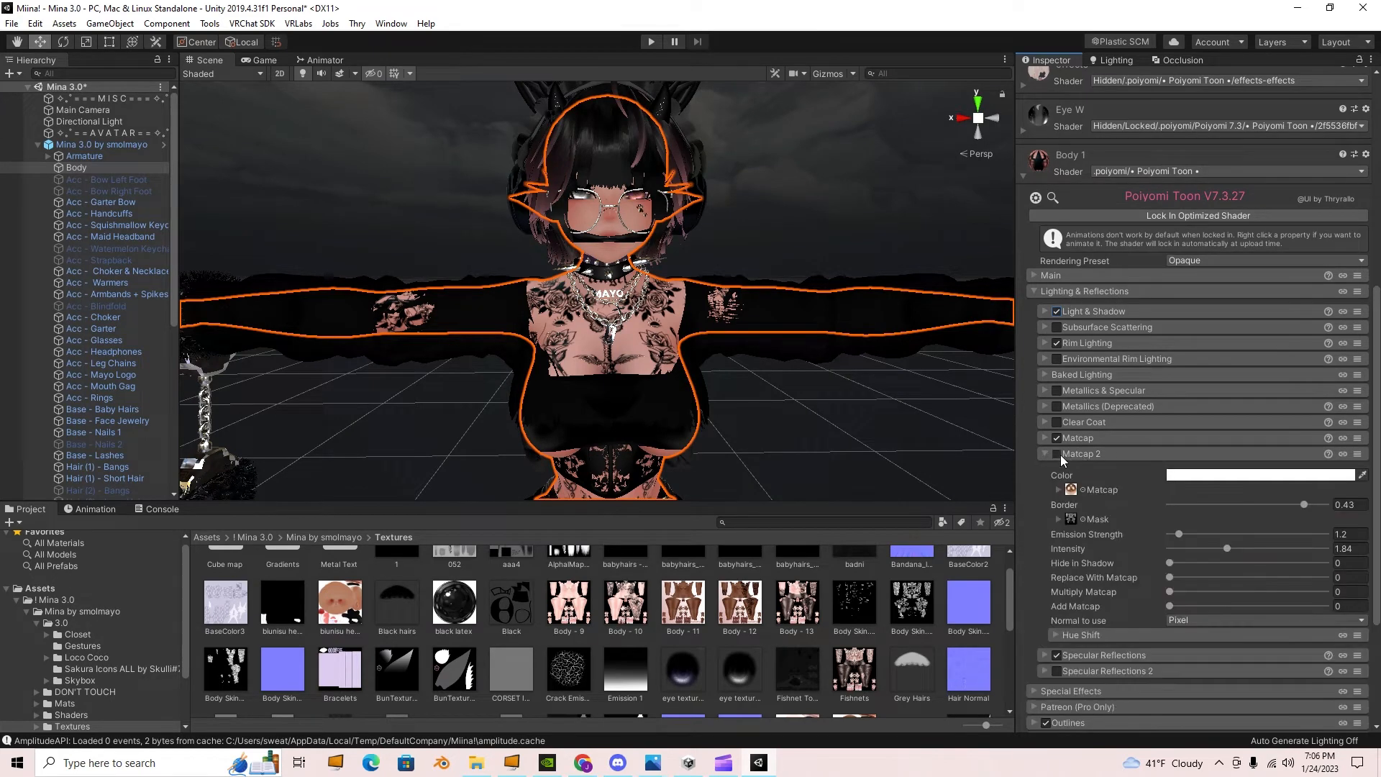
{"action": "left_click", "coordinate": [1059, 455]}
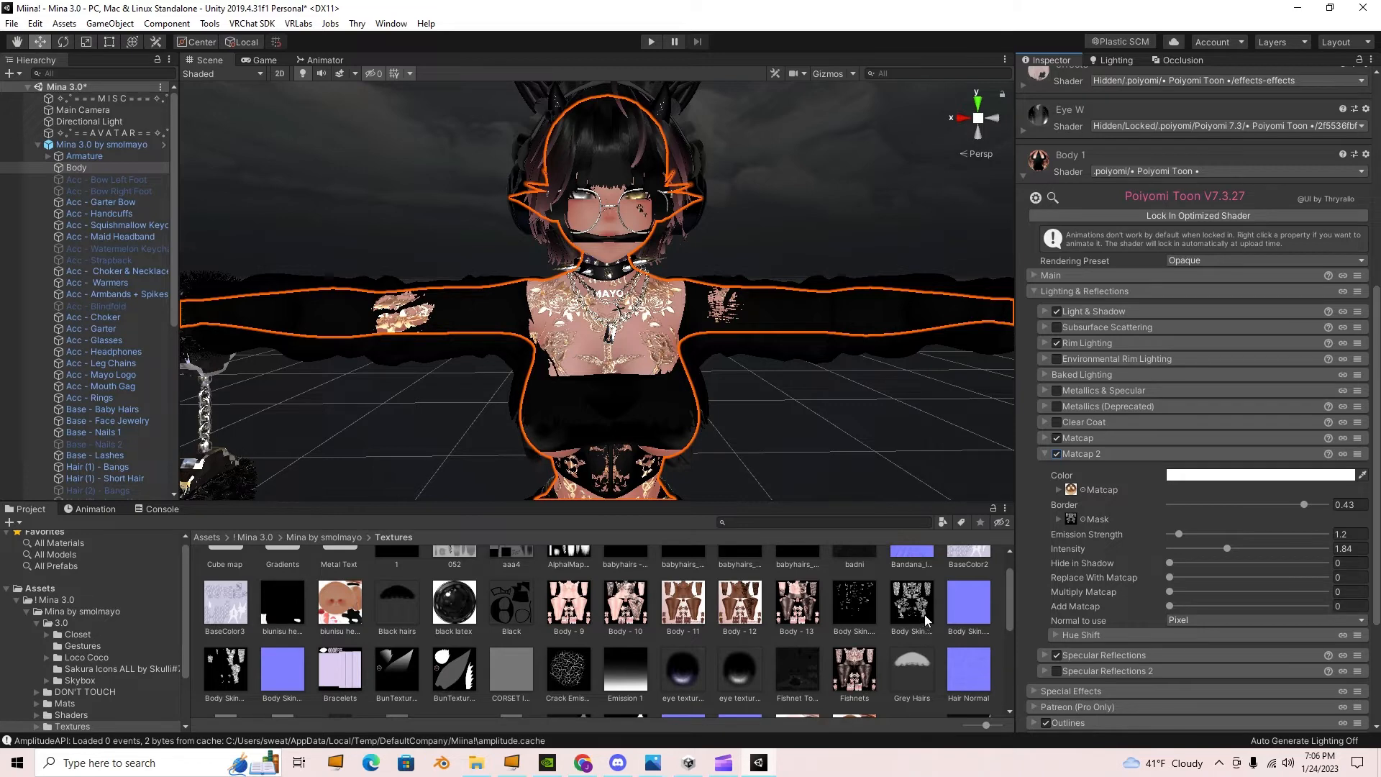
{"action": "left_click_drag", "start_coordinate": [925, 614], "coordinate": [1072, 523]}
- Search the available textures for "matcap" and browse the options for the Matcap 2 texture without changing it
{"action": "left_click", "coordinate": [1082, 489]}
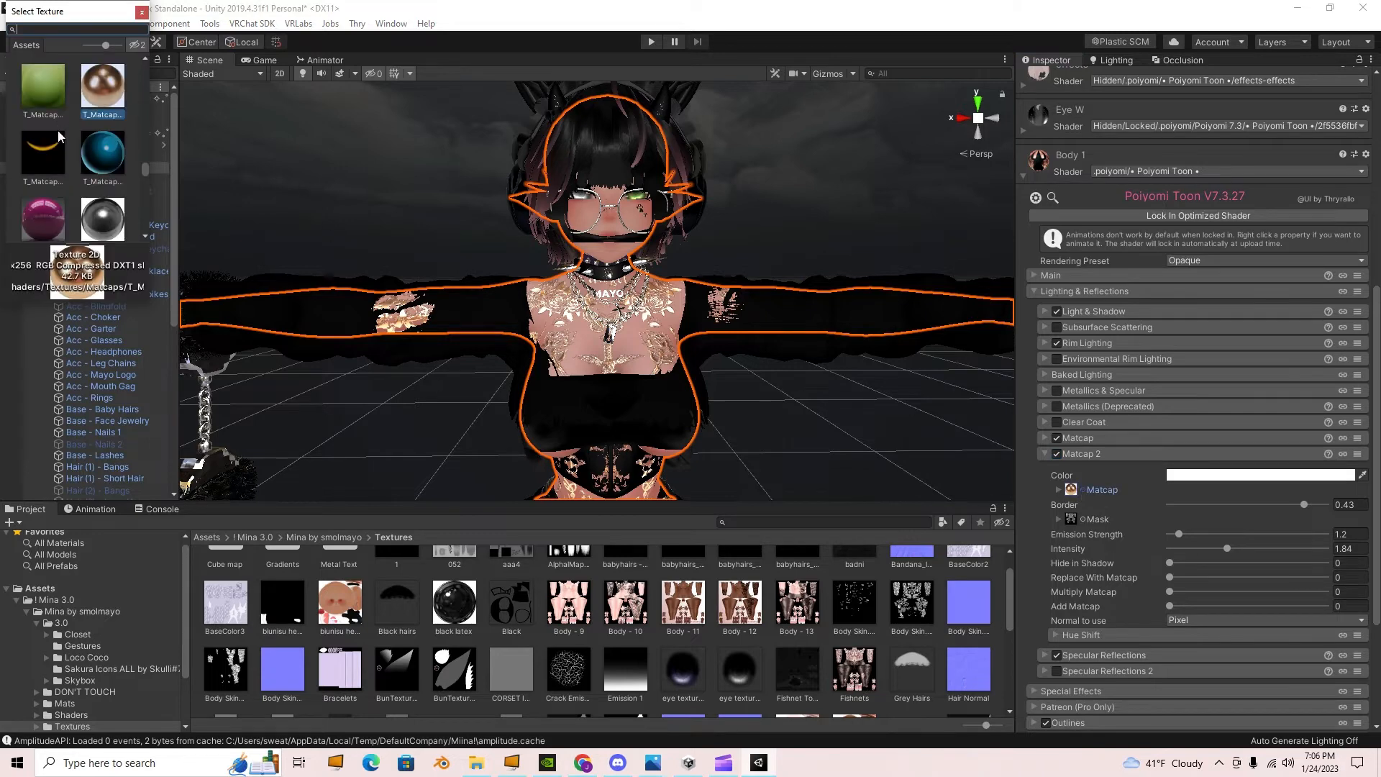
{"action": "scroll", "coordinate": [60, 138], "scroll_direction": "down", "scroll_amount": 6}
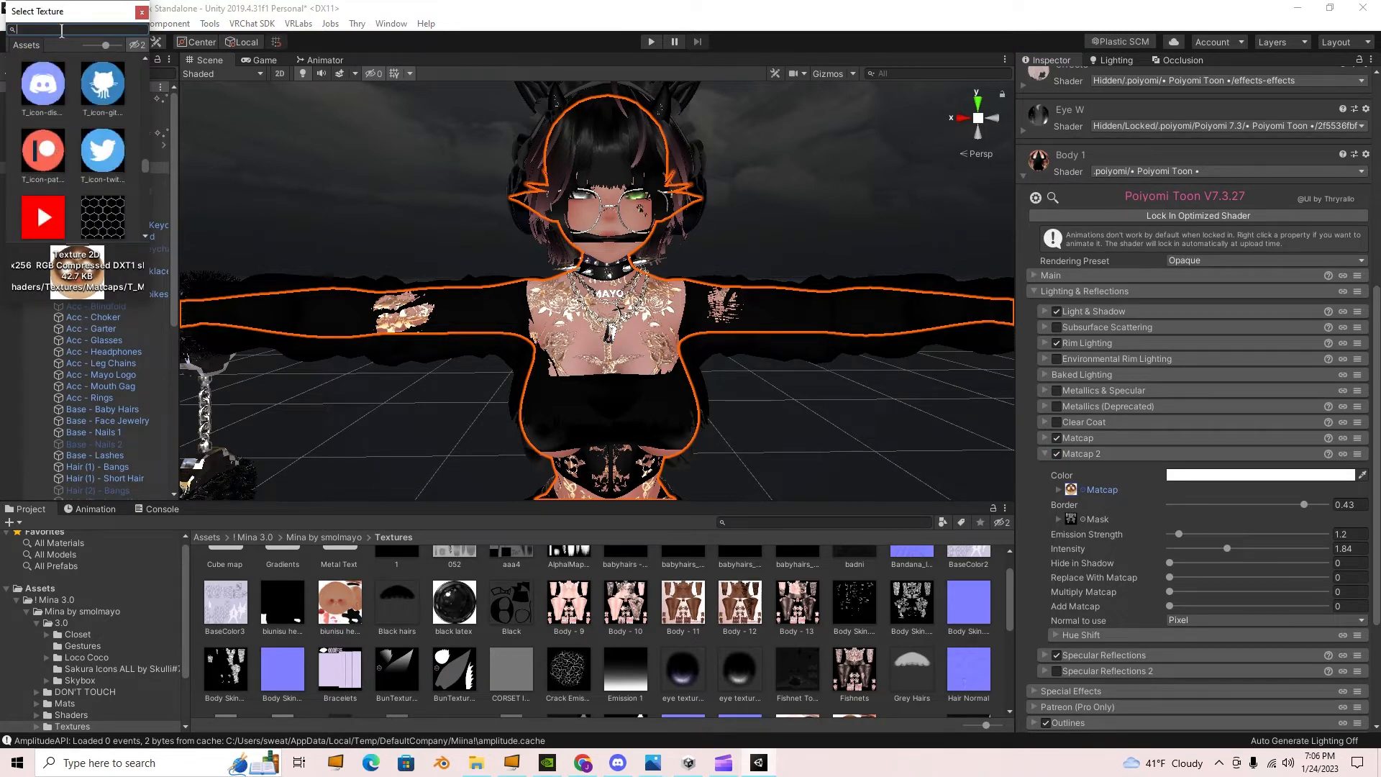
{"action": "type", "text": "MARCAP"}
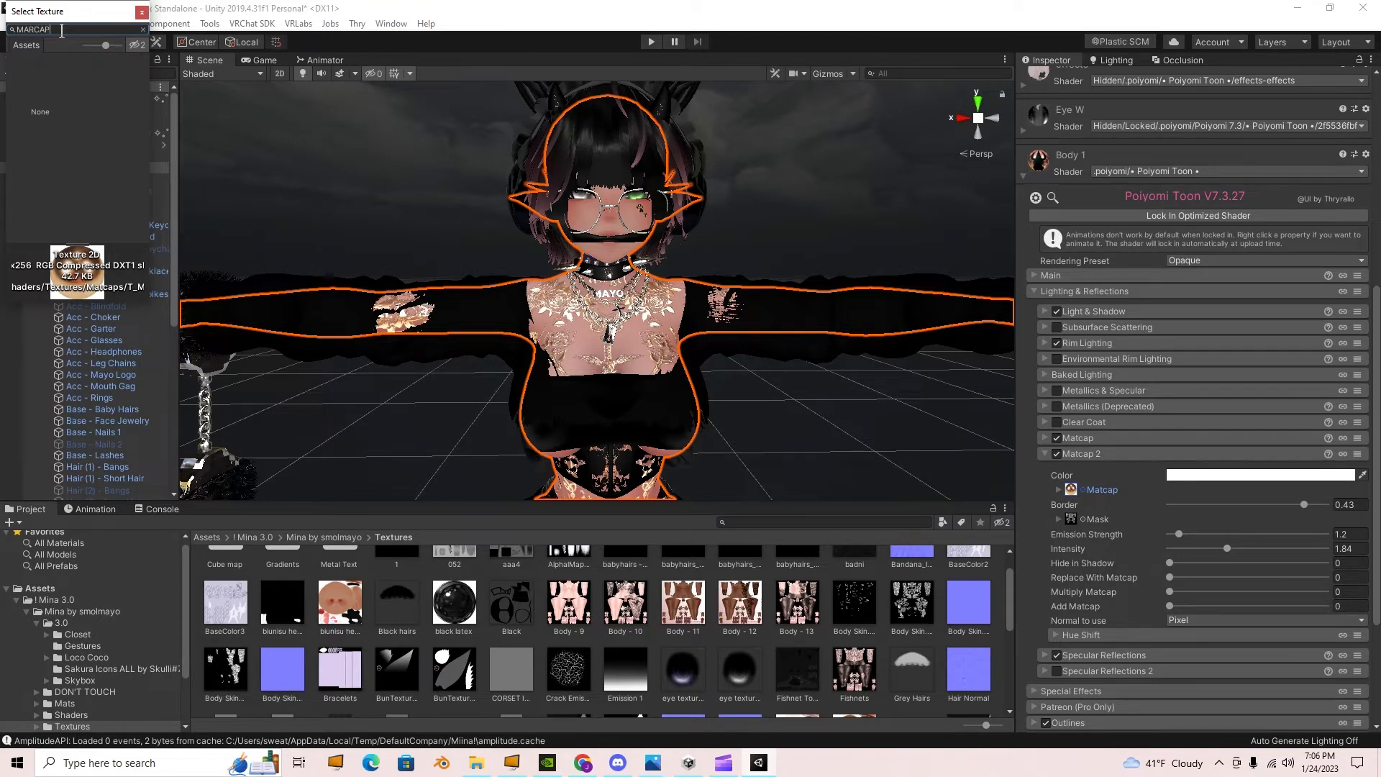
{"action": "key", "text": "BackSpace"}
{"action": "key", "text": "BackSpace"}
{"action": "key", "text": "BackSpace"}
{"action": "key", "text": "BackSpace"}
{"action": "key", "text": "BackSpace"}
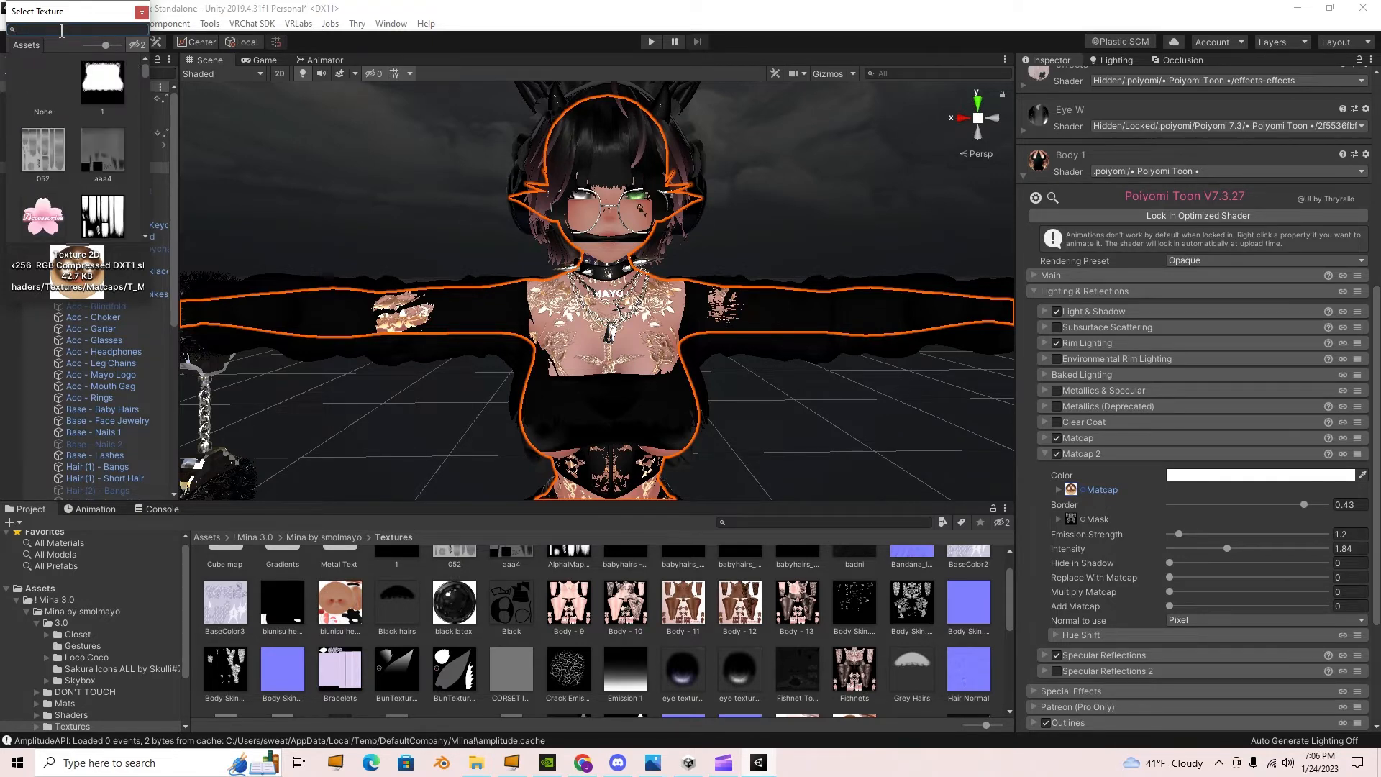
{"action": "type", "text": "matcap"}
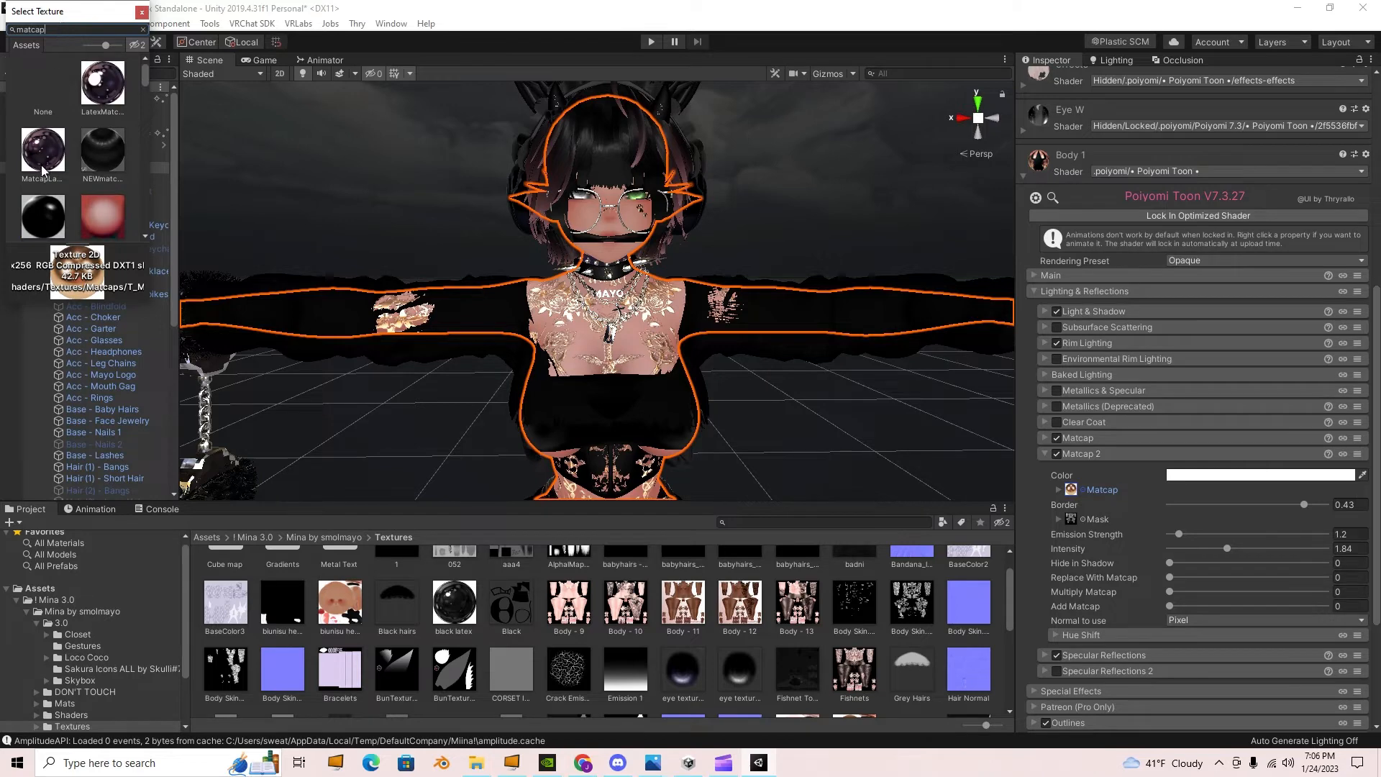
{"action": "scroll", "coordinate": [97, 165], "scroll_direction": "down", "scroll_amount": 6}
{"action": "scroll", "coordinate": [97, 164], "scroll_direction": "down", "scroll_amount": 5}
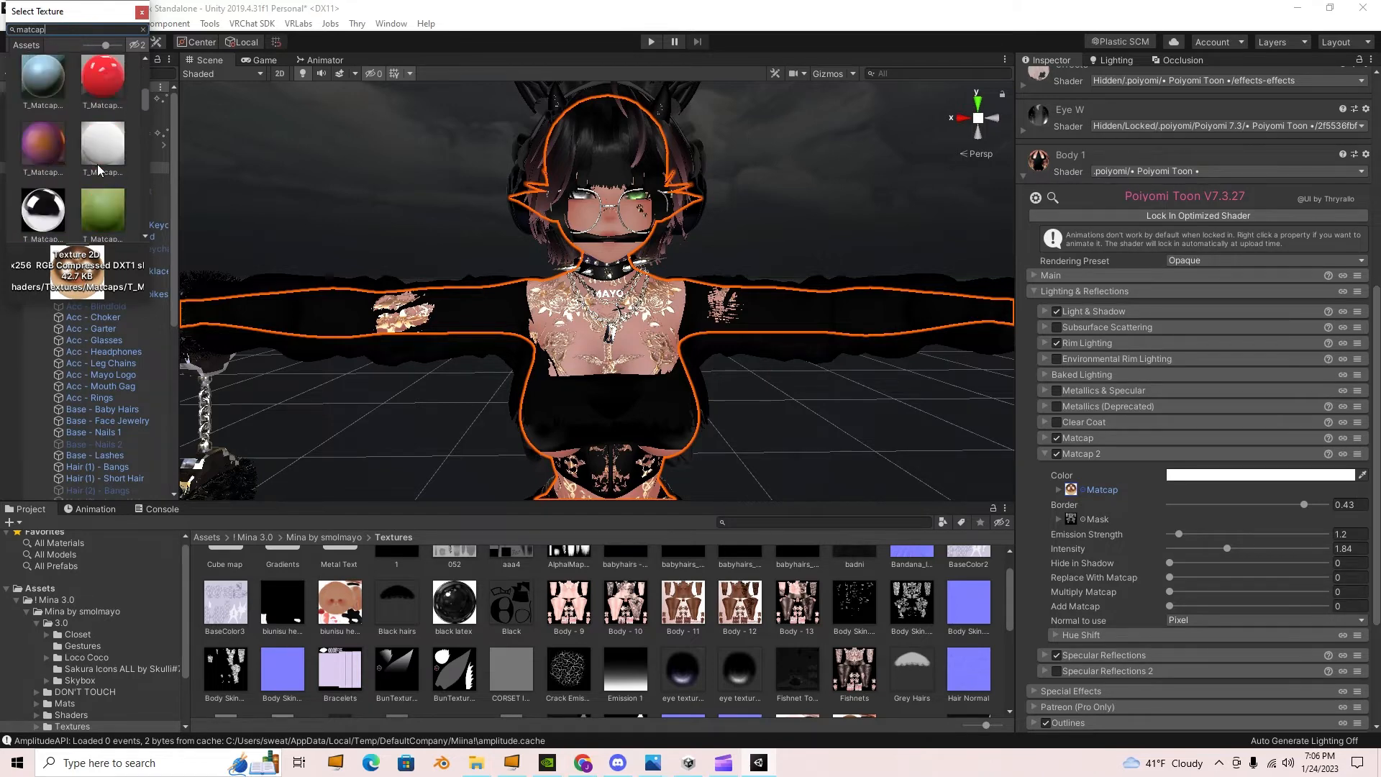
{"action": "scroll", "coordinate": [97, 164], "scroll_direction": "up", "scroll_amount": 2}
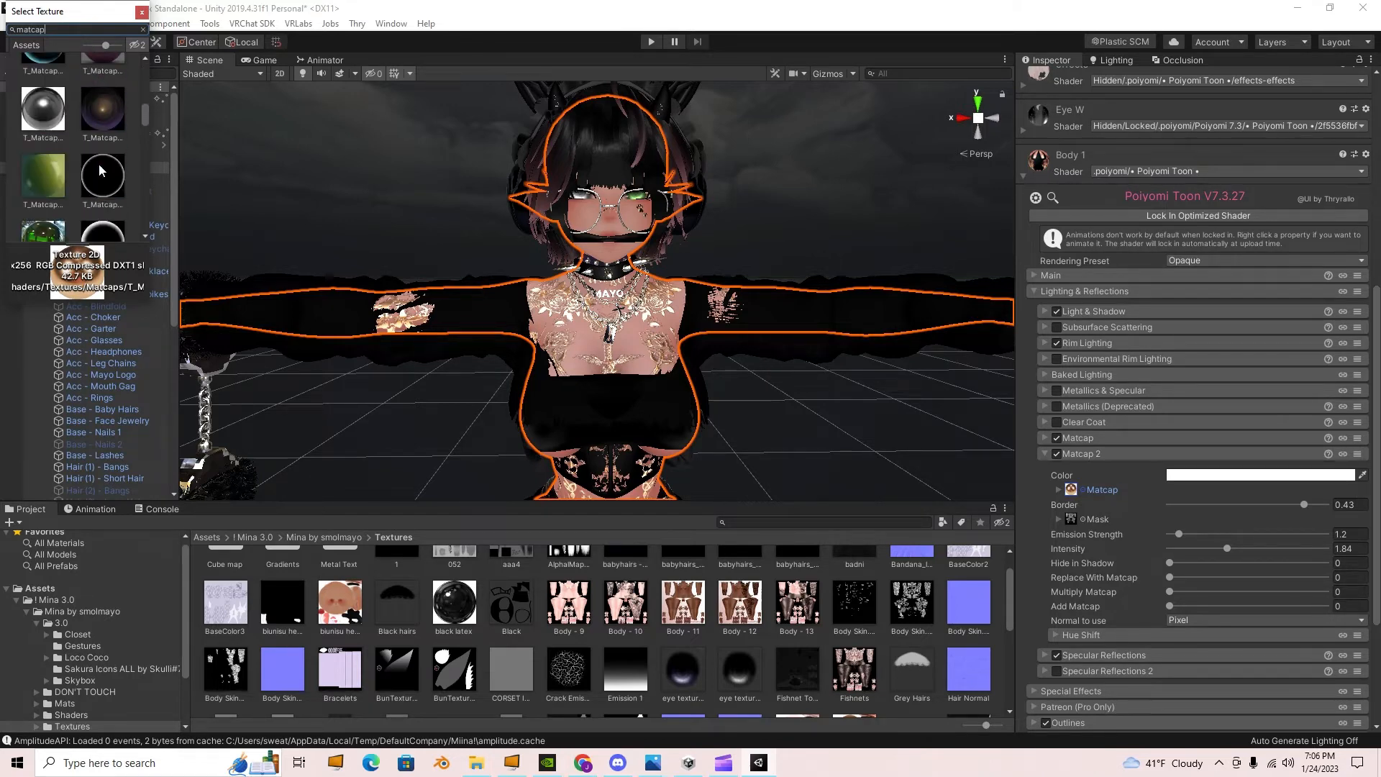
{"action": "left_click", "coordinate": [1095, 475]}
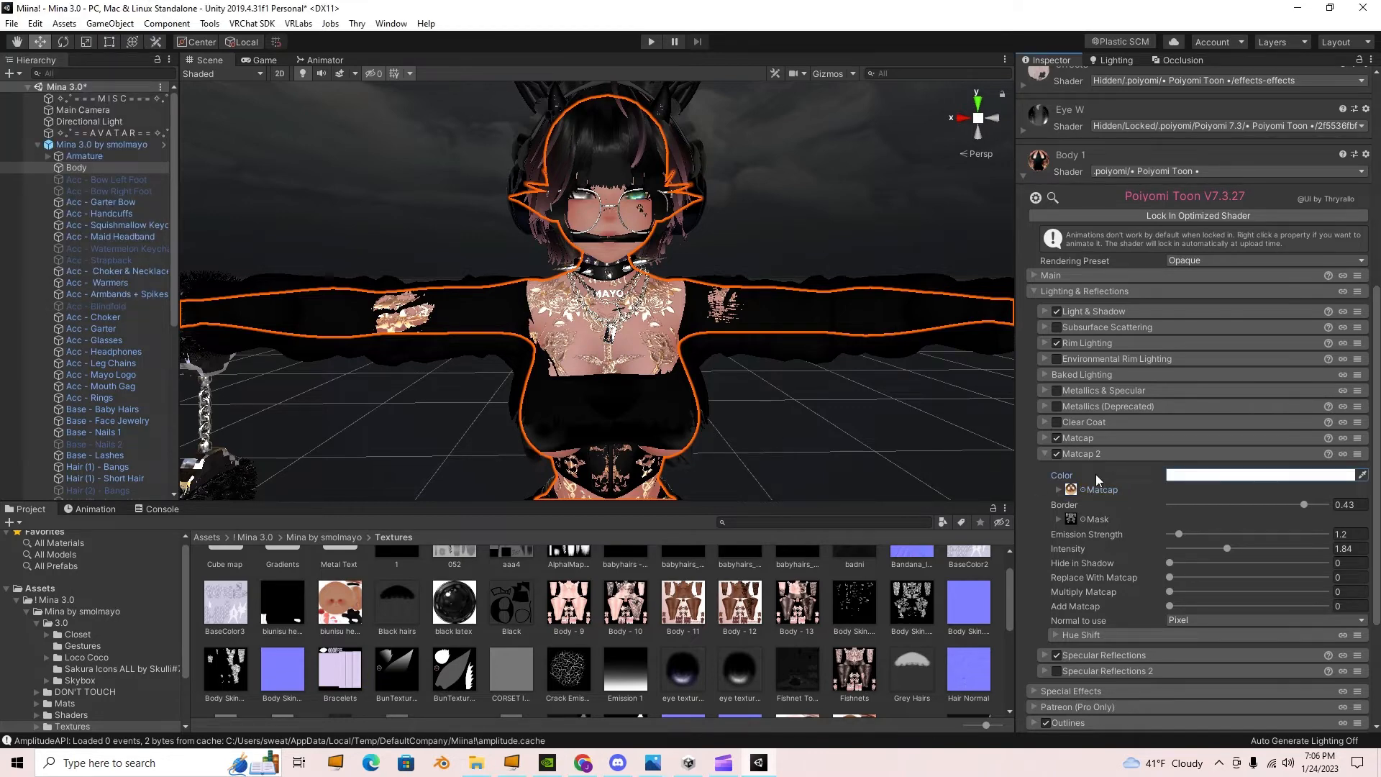
- Set the Matcap 2 intensity to 2.42 while viewing the chest tattoos up close
{"action": "scroll", "coordinate": [734, 431], "scroll_direction": "up", "scroll_amount": 6}
{"action": "middle_click_drag", "start_coordinate": [734, 431], "coordinate": [688, 440]}
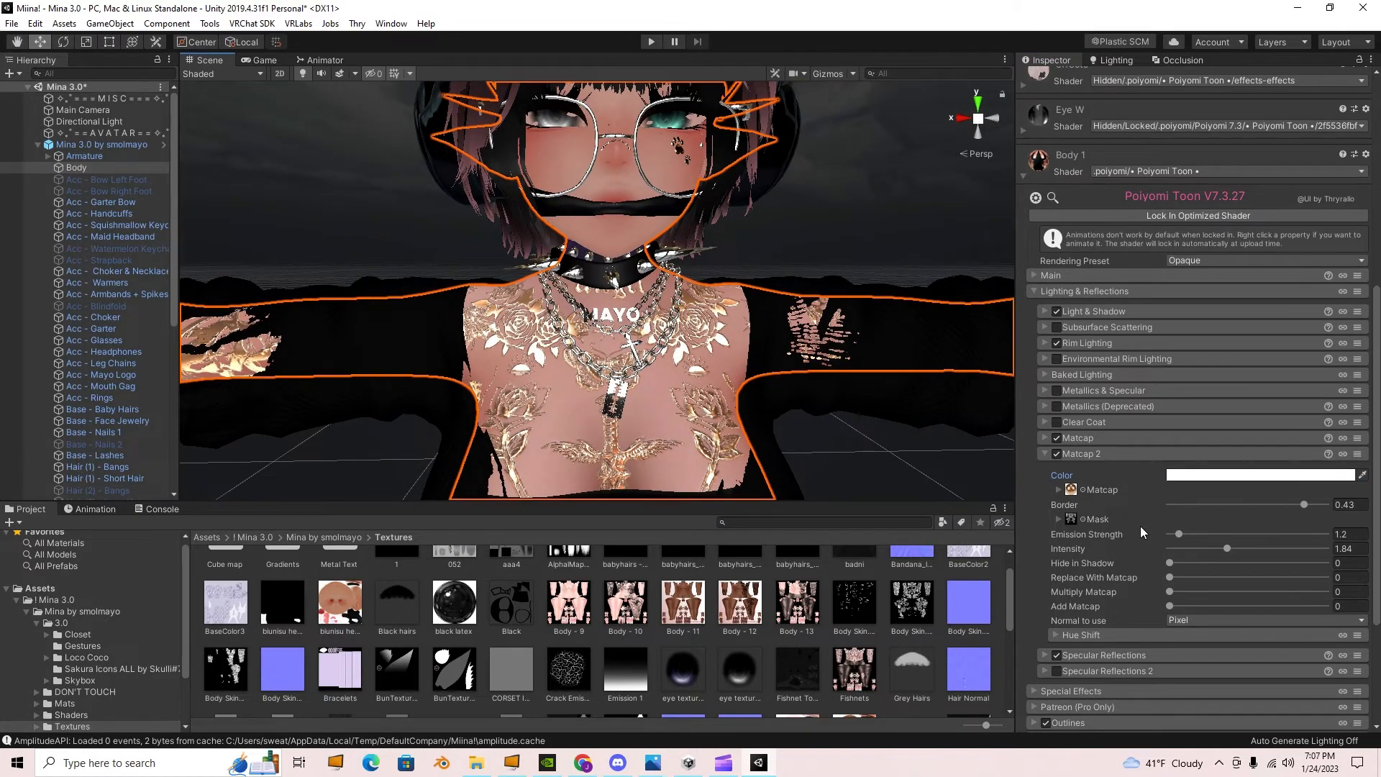
{"action": "left_click_drag", "start_coordinate": [1181, 533], "coordinate": [1178, 534]}
{"action": "mouse_move", "coordinate": [1231, 550]}
{"action": "left_mouse_down"}
{"action": "mouse_move", "coordinate": [1114, 558]}
{"action": "mouse_move", "coordinate": [1245, 558]}
{"action": "left_mouse_up"}
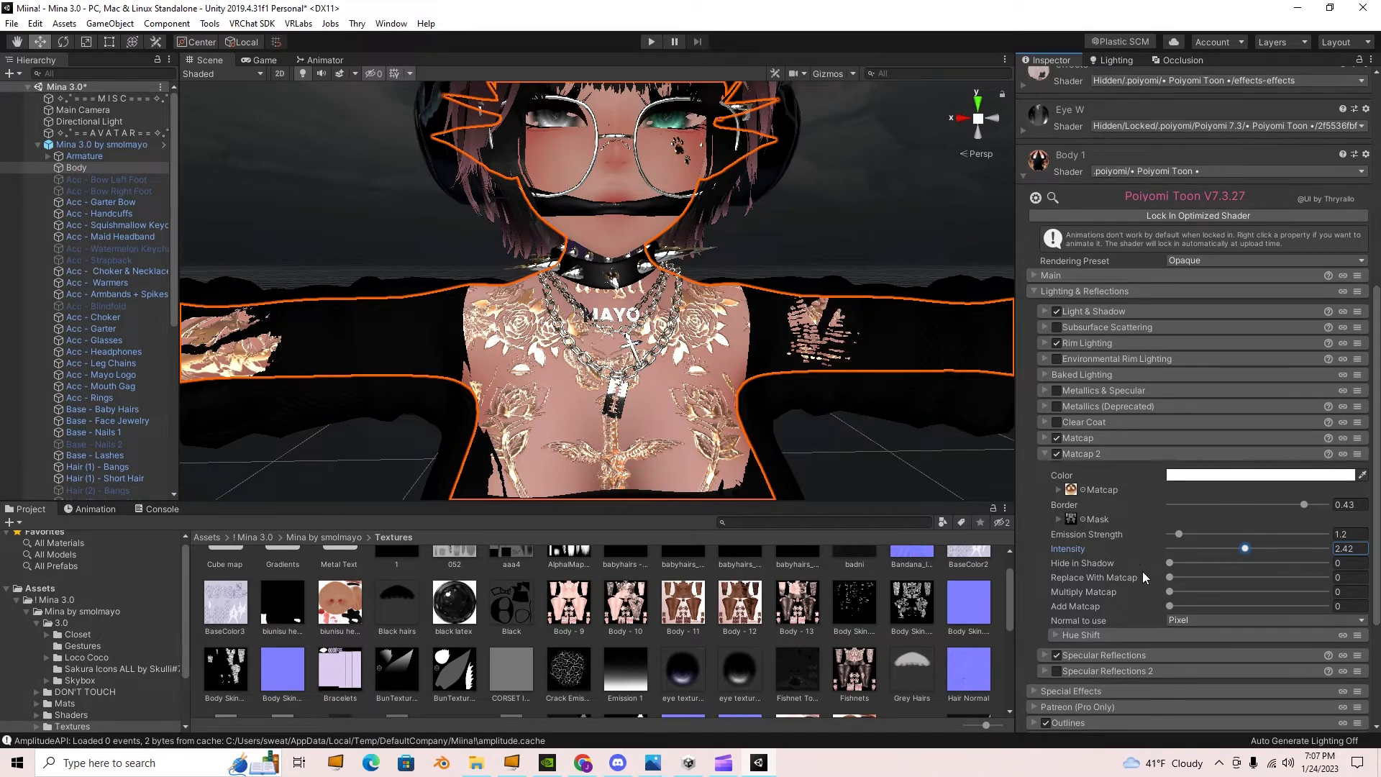
- Set Body 1's Matcap 2 colour to pink FFA8DE and view the tattoos on the avatar
{"action": "scroll", "coordinate": [1161, 590], "scroll_direction": "down", "scroll_amount": 3}
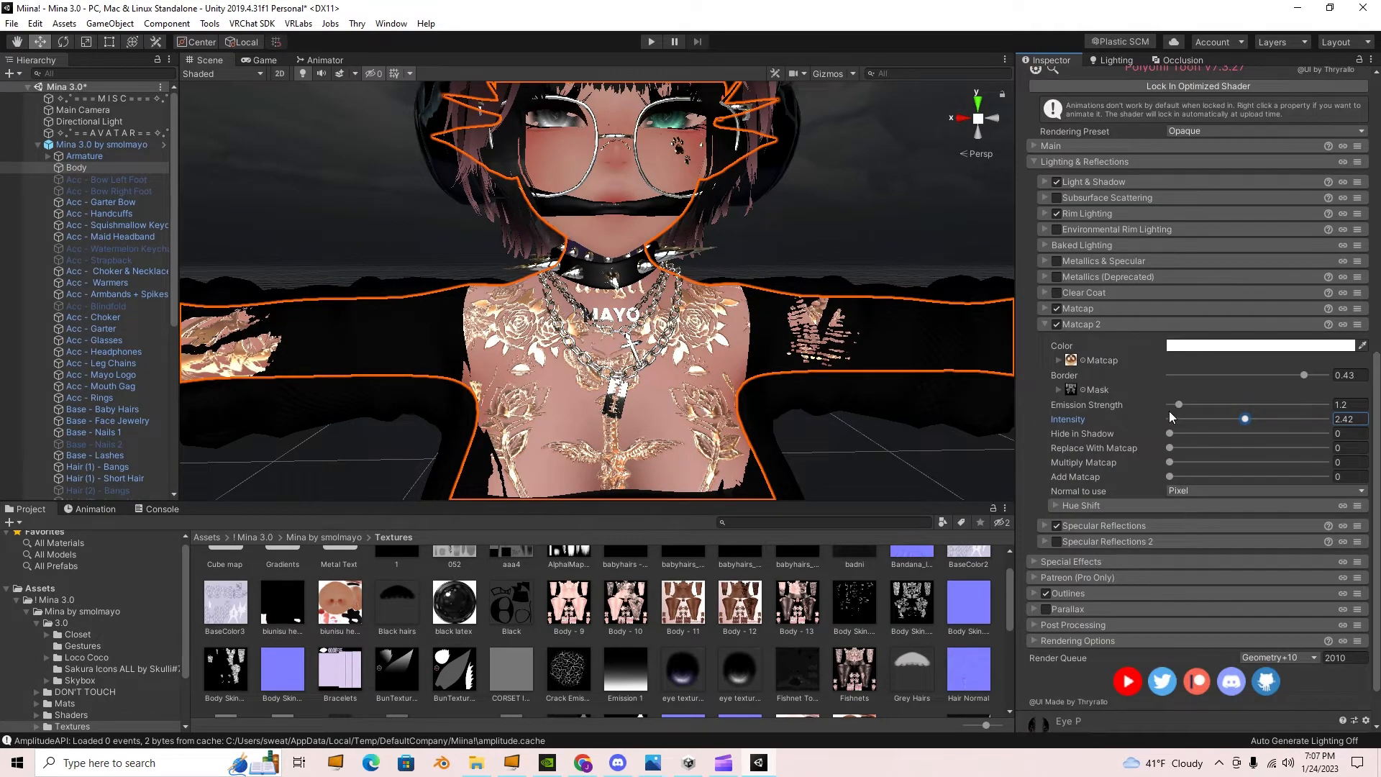
{"action": "scroll", "coordinate": [1168, 416], "scroll_direction": "up", "scroll_amount": 3}
{"action": "left_click", "coordinate": [1194, 475]}
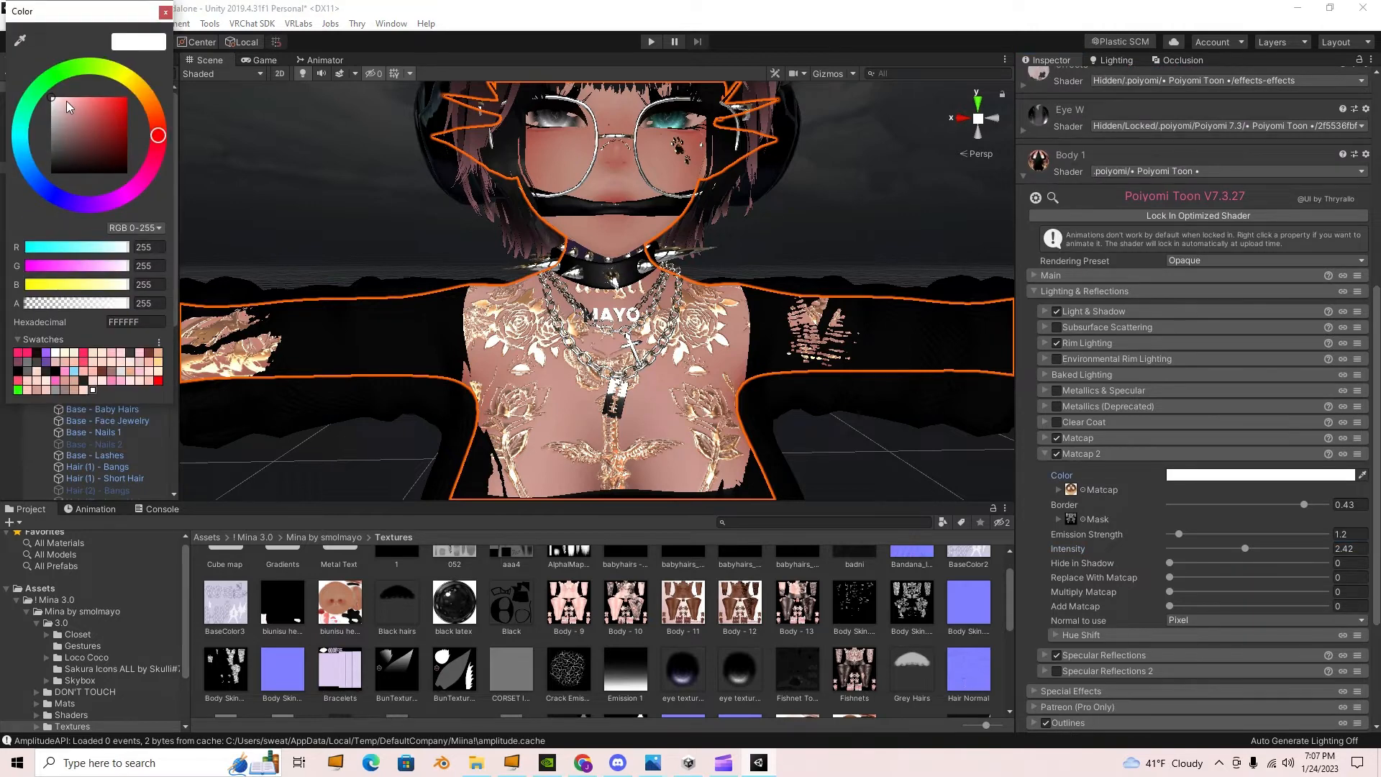
{"action": "mouse_move", "coordinate": [67, 100]}
{"action": "left_mouse_down"}
{"action": "mouse_move", "coordinate": [133, 94]}
{"action": "mouse_move", "coordinate": [187, 209]}
{"action": "left_mouse_up"}
{"action": "left_click_drag", "start_coordinate": [108, 112], "coordinate": [78, 59]}
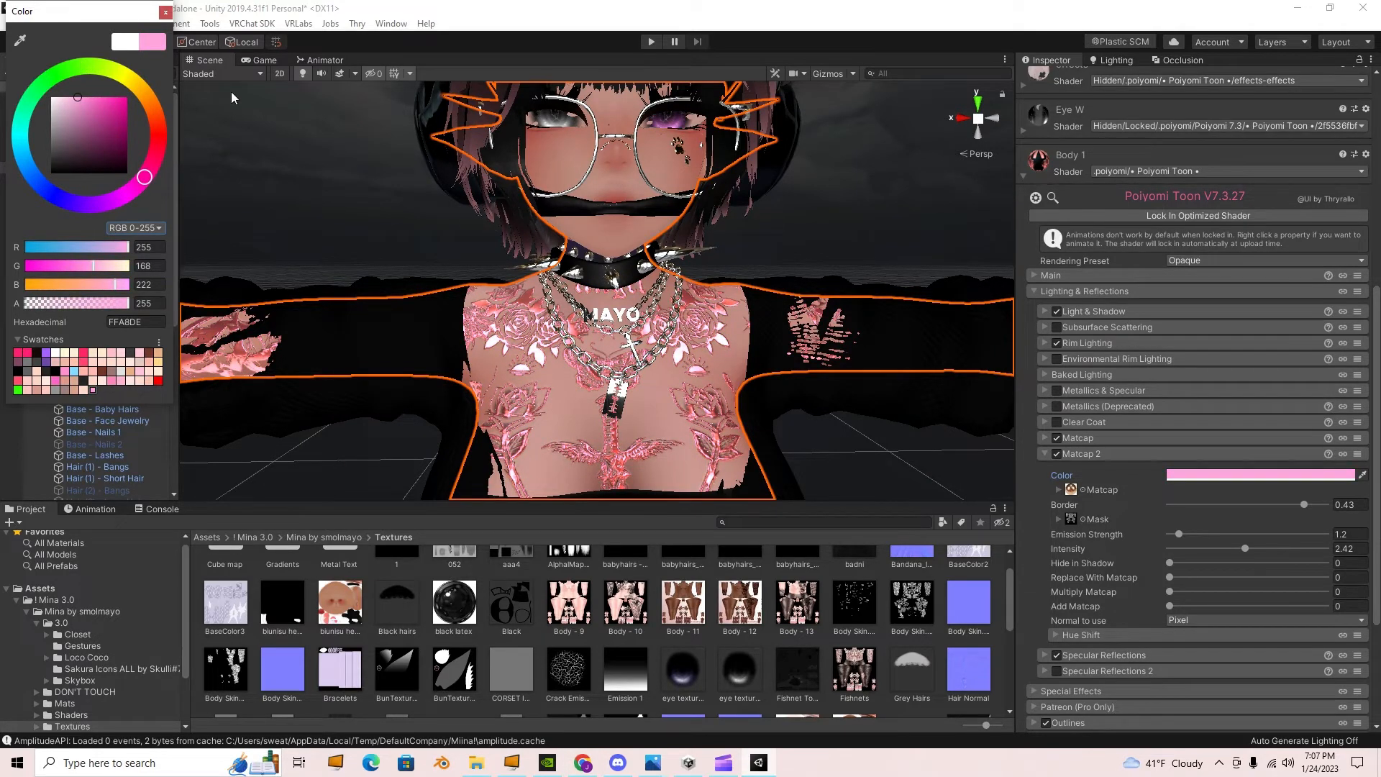
{"action": "left_click", "coordinate": [840, 426]}
{"action": "scroll", "coordinate": [759, 423], "scroll_direction": "down", "scroll_amount": 10}
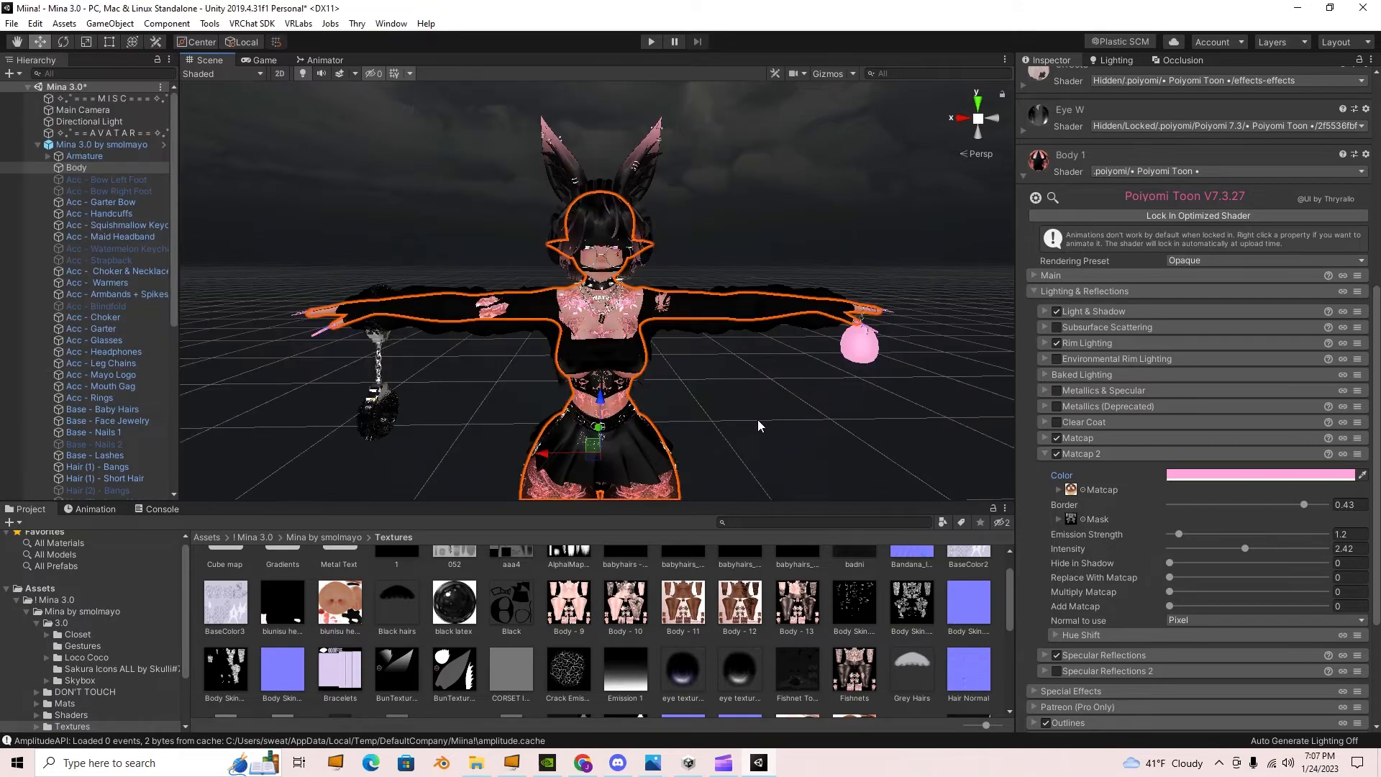
{"action": "middle_click_drag", "start_coordinate": [759, 423], "coordinate": [674, 413]}
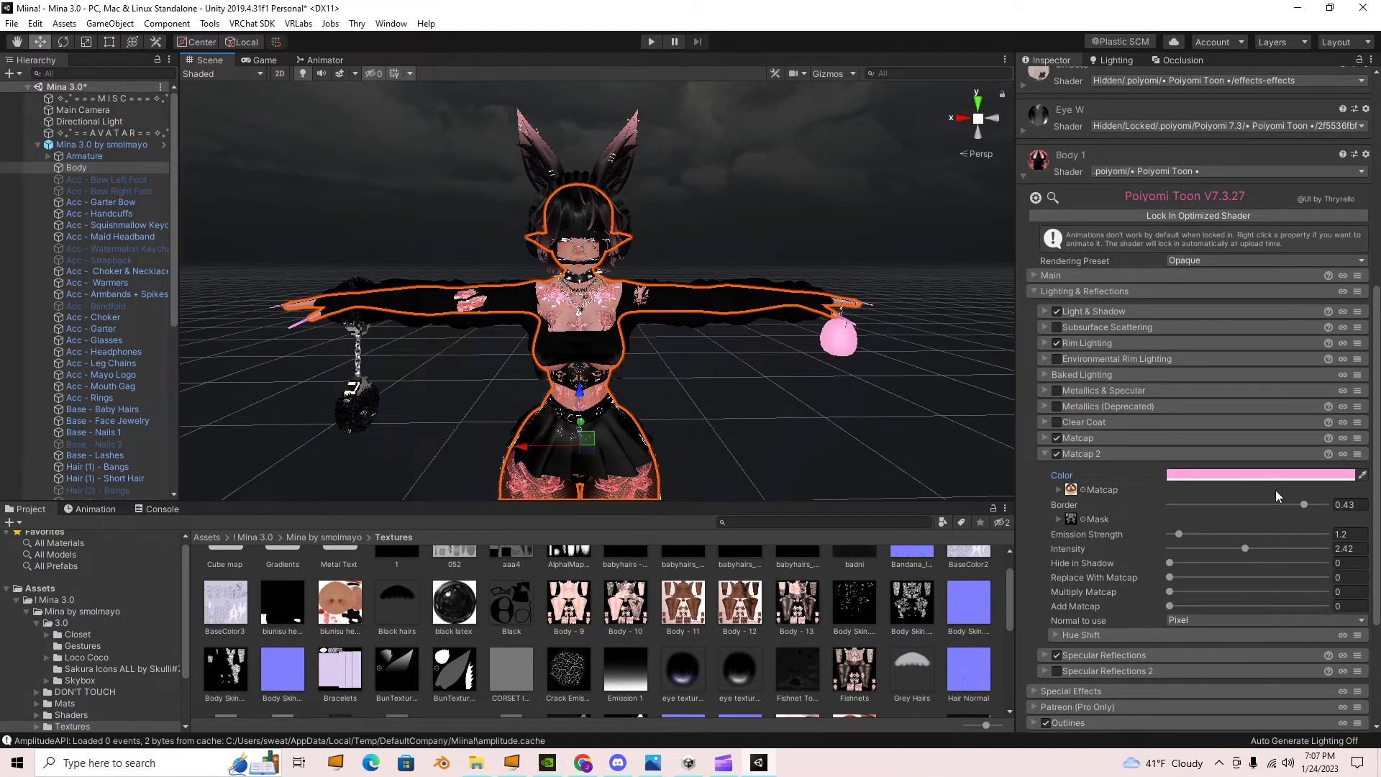
- Disable Matcap 2 in Body 1 and open the Glitter settings under Special Effects
{"action": "left_click", "coordinate": [1100, 455]}
{"action": "left_click", "coordinate": [1085, 292]}
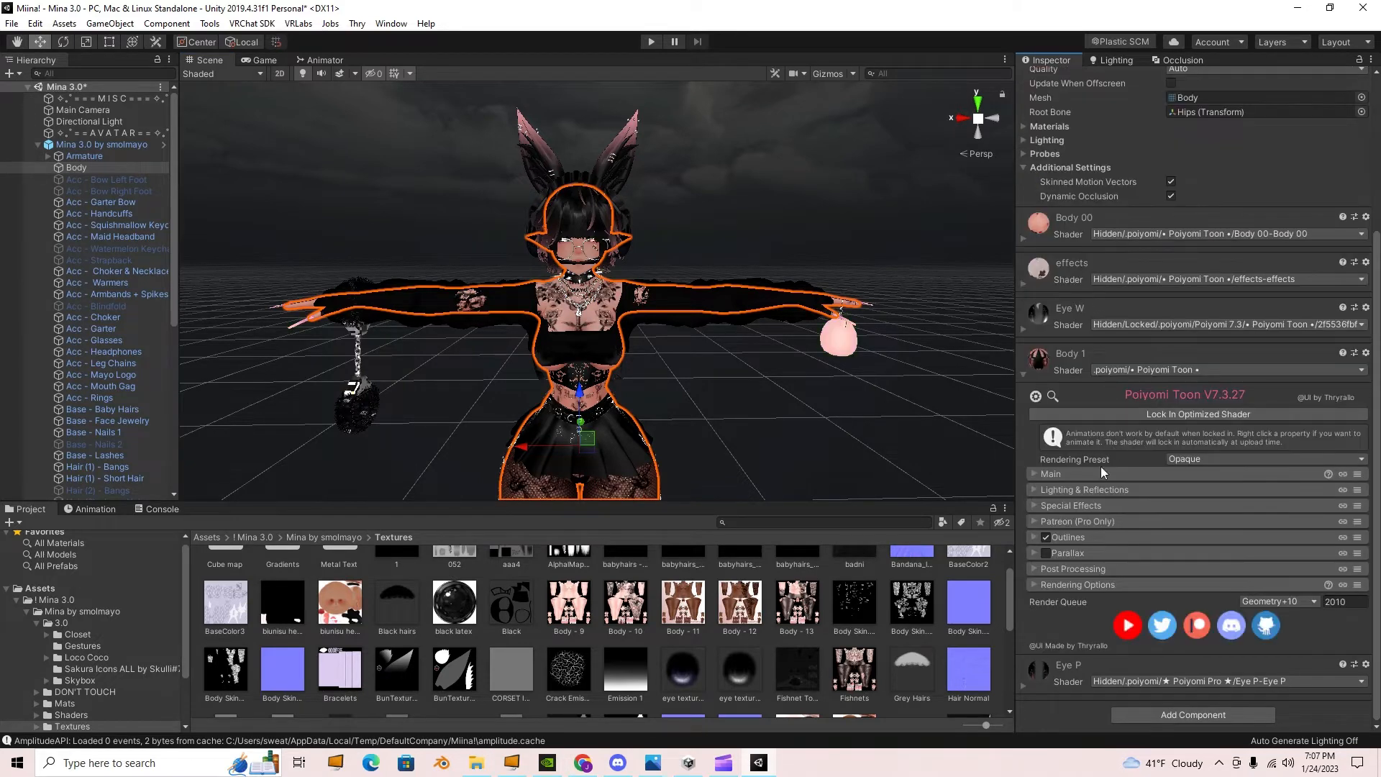
{"action": "left_click", "coordinate": [1080, 505]}
{"action": "scroll", "coordinate": [1126, 494], "scroll_direction": "down", "scroll_amount": 3}
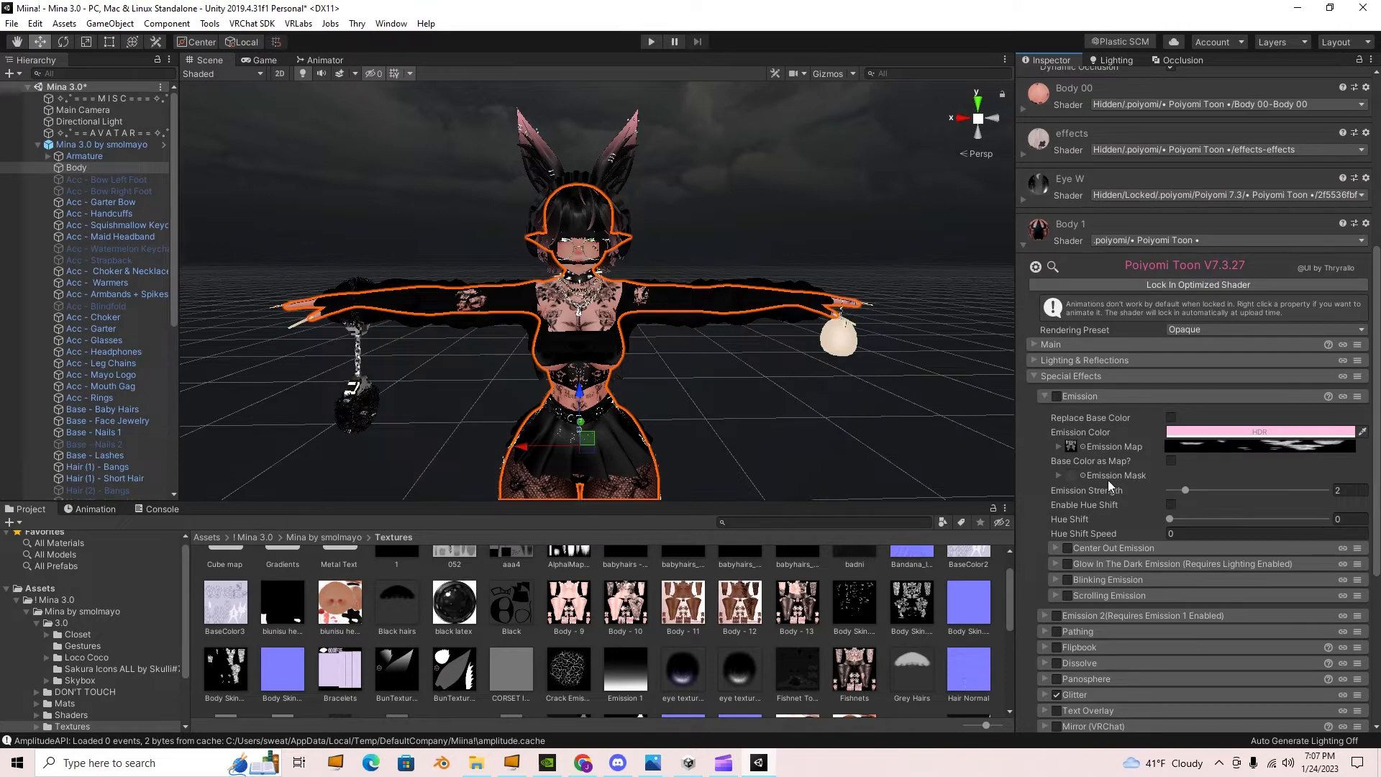
{"action": "scroll", "coordinate": [1109, 486], "scroll_direction": "down", "scroll_amount": 6}
{"action": "left_click", "coordinate": [1089, 437]}
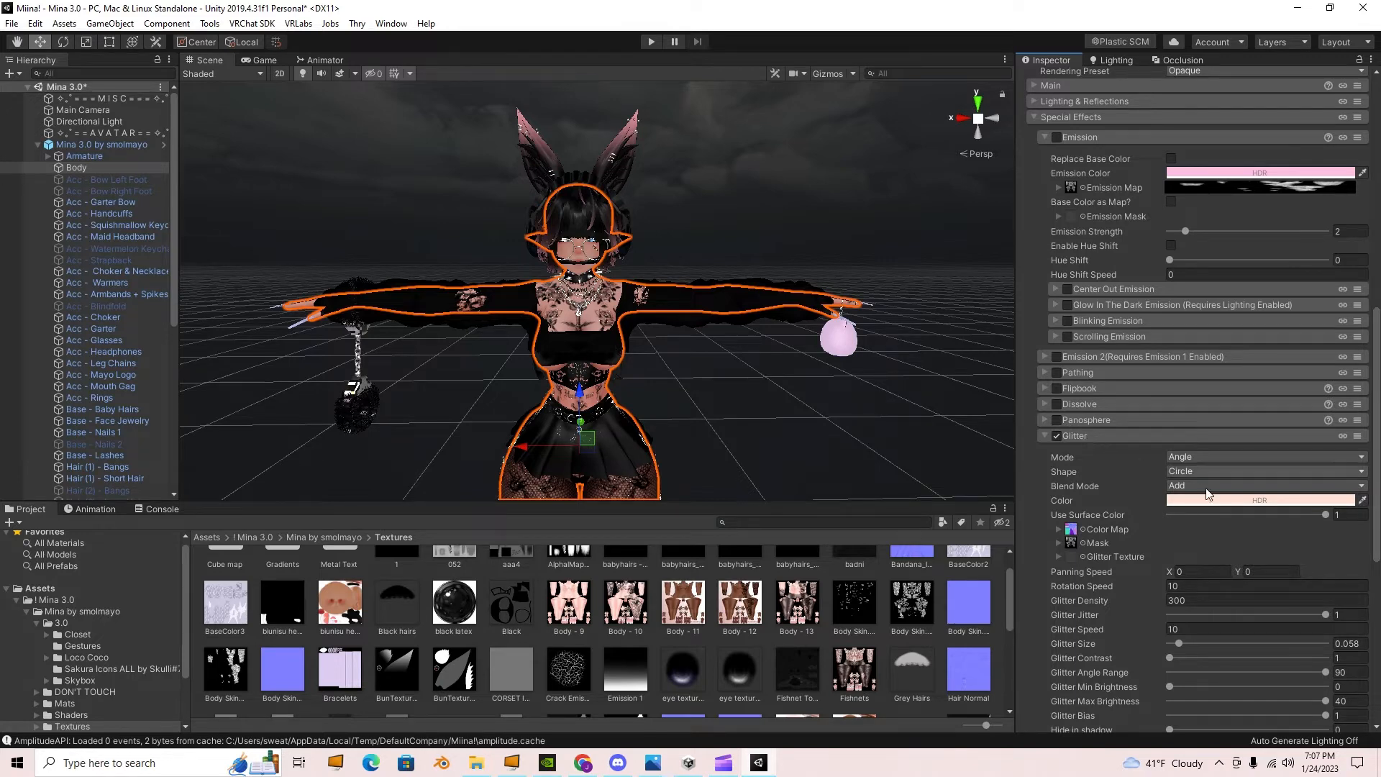
{"action": "scroll", "coordinate": [1104, 493], "scroll_direction": "down", "scroll_amount": 3}
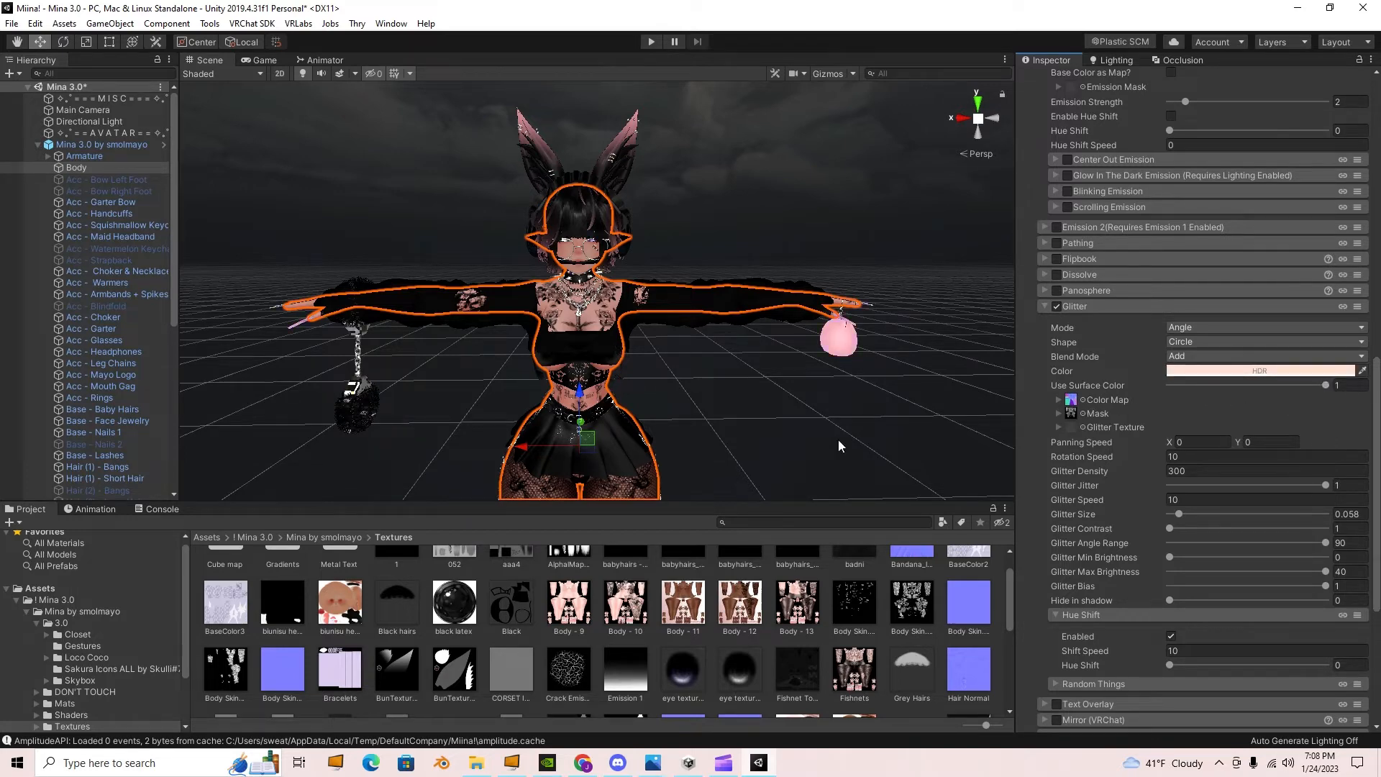
{"action": "middle_click_drag", "start_coordinate": [746, 486], "coordinate": [753, 349]}
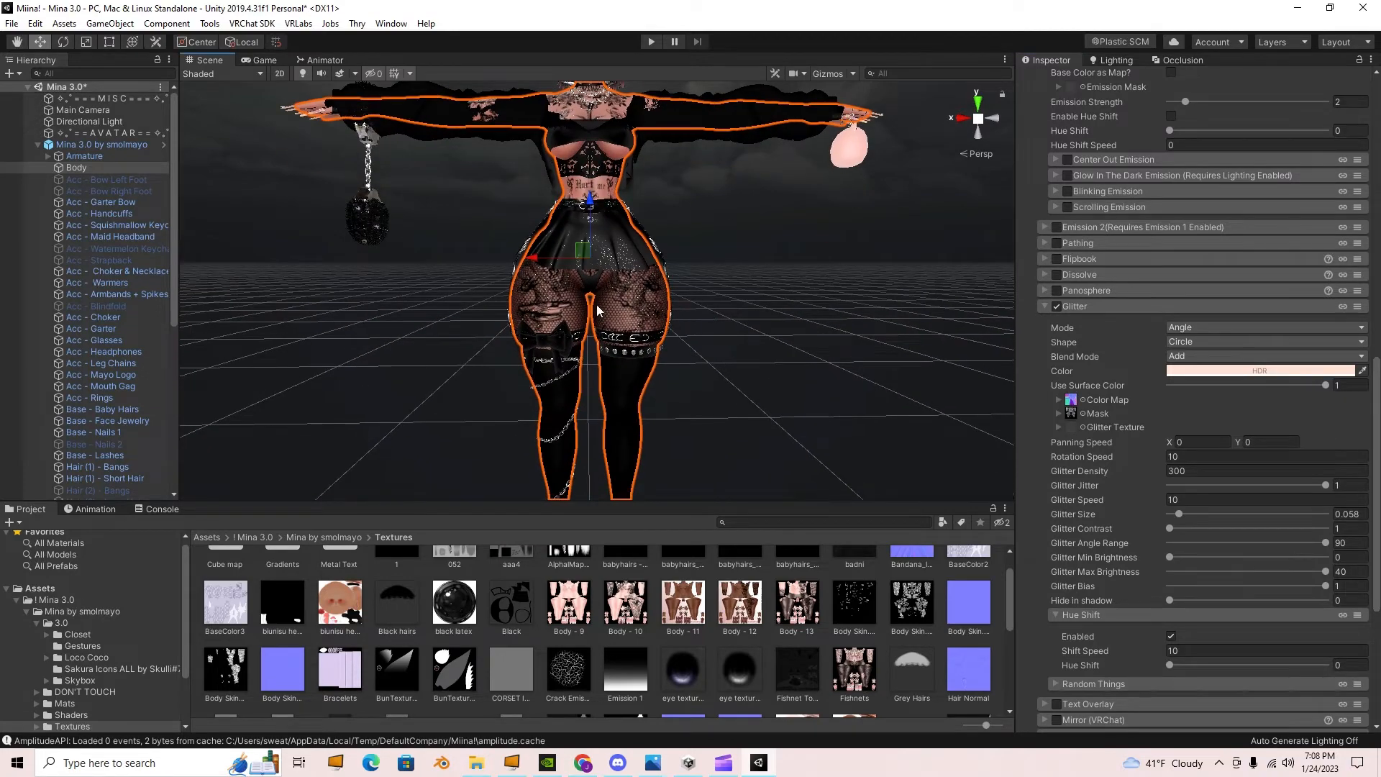
{"action": "middle_click_drag", "start_coordinate": [909, 276], "coordinate": [919, 436]}
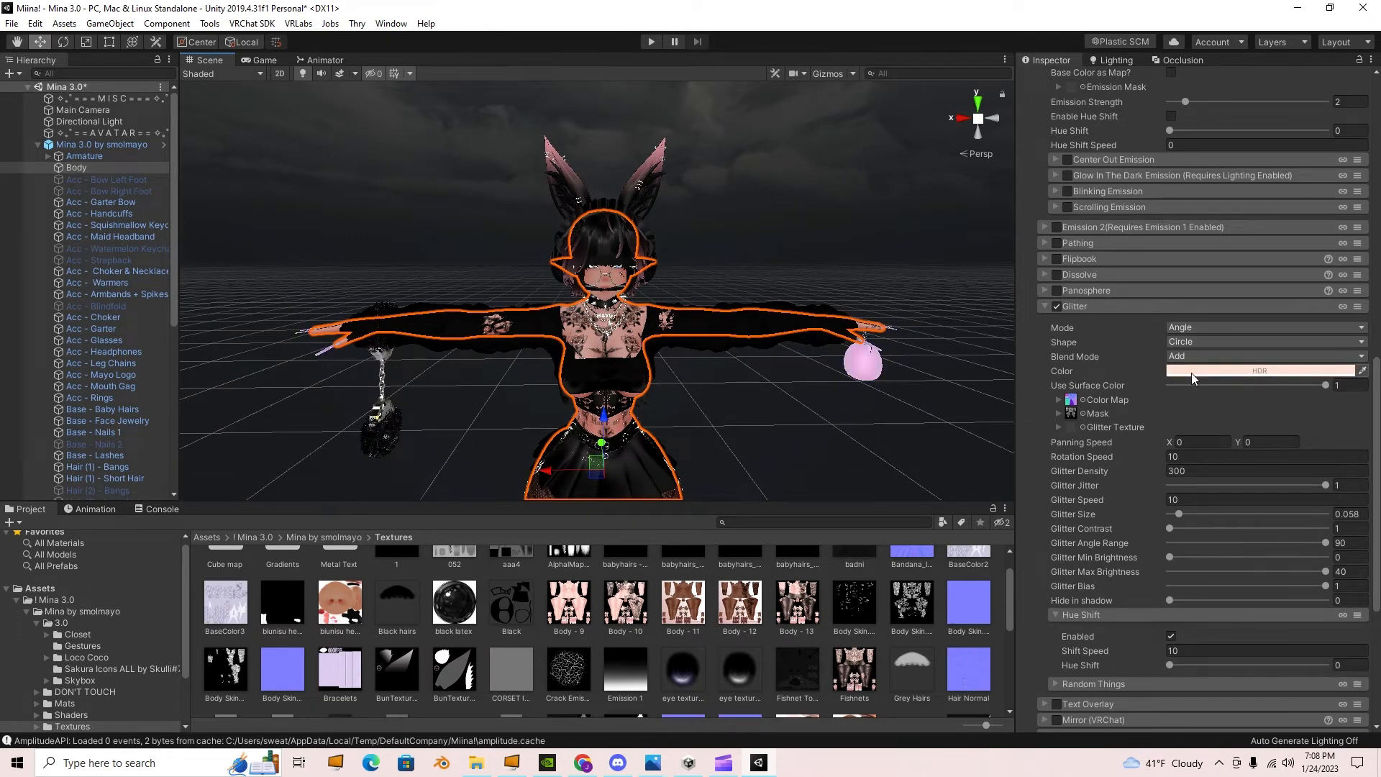
- Set the glitter's Use Surface Color to 0 while viewing the thigh fishnets up close
{"action": "left_click_drag", "start_coordinate": [1324, 383], "coordinate": [1052, 390]}
{"action": "middle_click_drag", "start_coordinate": [720, 499], "coordinate": [771, 348]}
{"action": "scroll", "coordinate": [773, 351], "scroll_direction": "up", "scroll_amount": 6}
{"action": "right_click_drag", "start_coordinate": [774, 351], "coordinate": [796, 377]}
{"action": "middle_click_drag", "start_coordinate": [796, 376], "coordinate": [823, 360]}
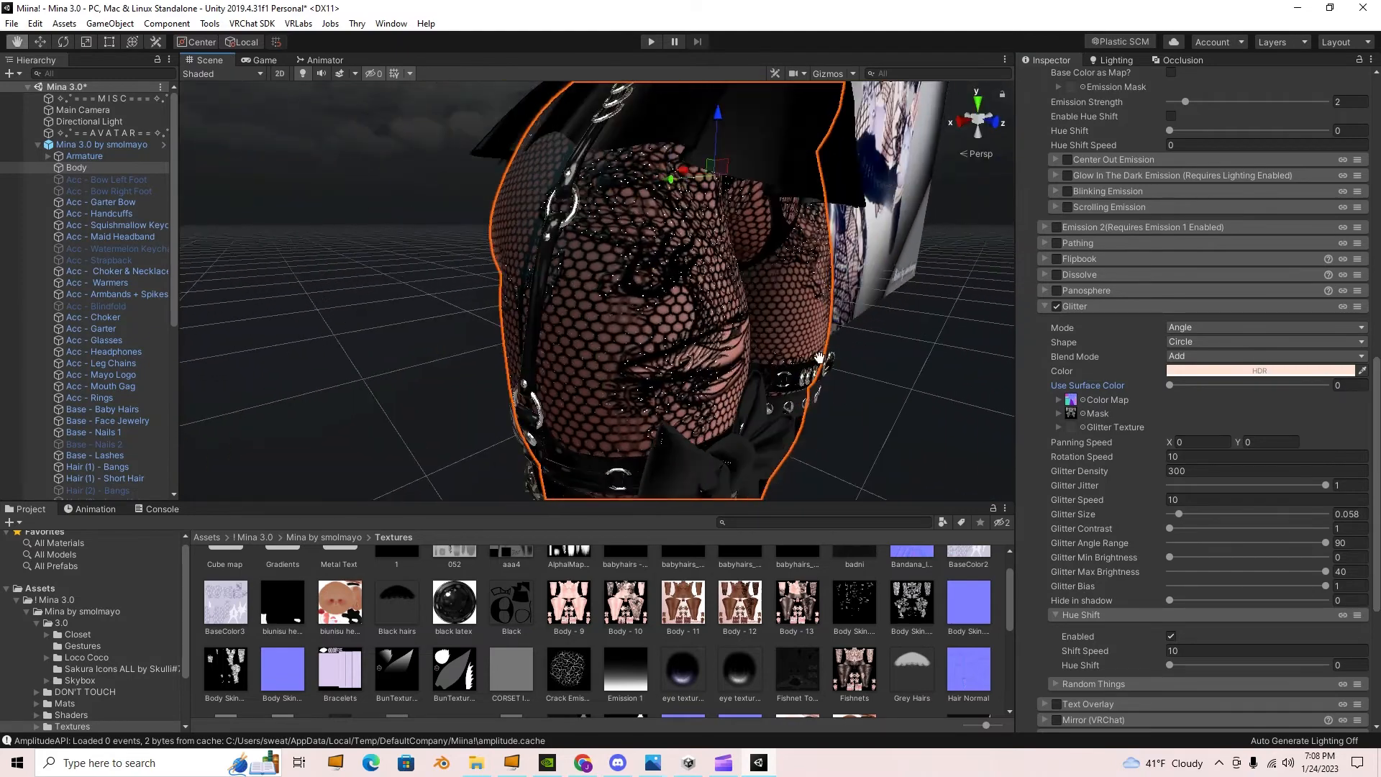
{"action": "scroll", "coordinate": [823, 360], "scroll_direction": "up", "scroll_amount": 2}
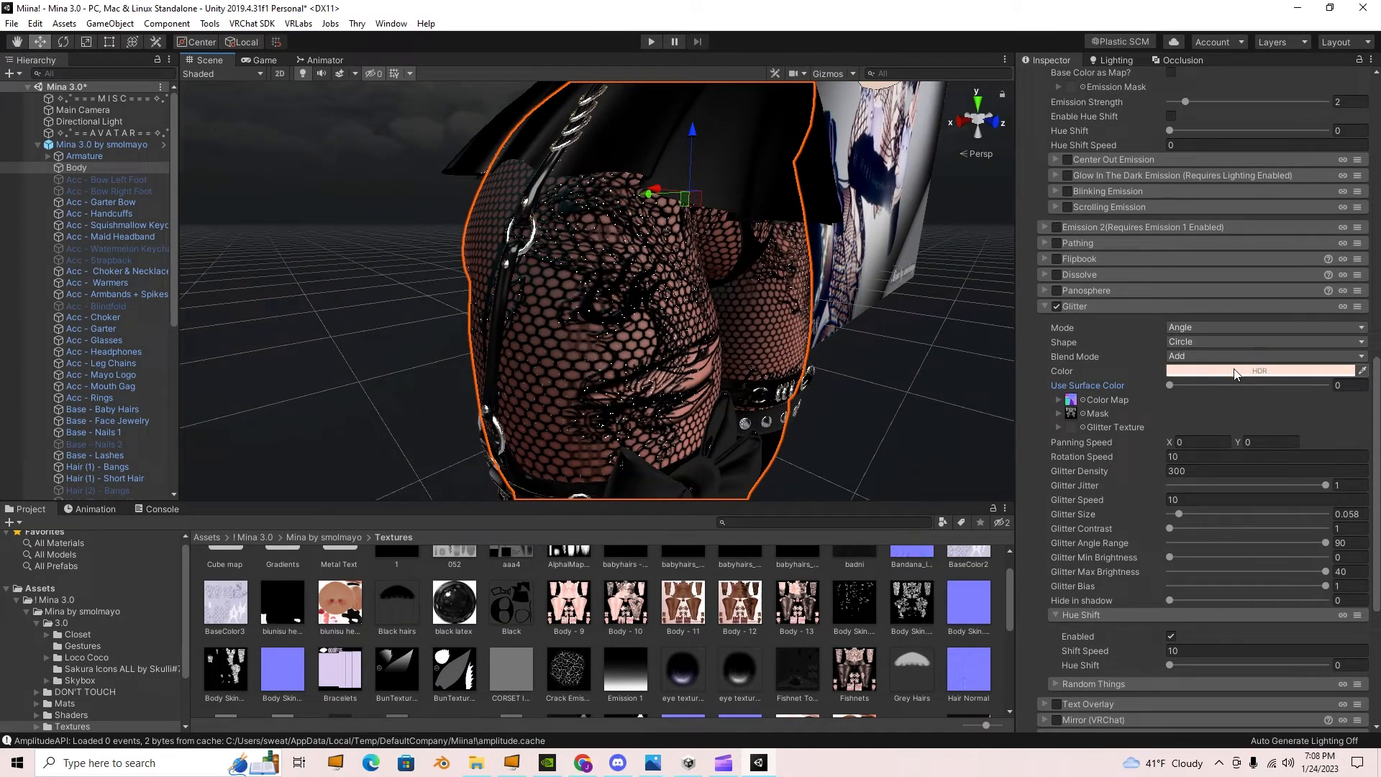
- Change the glitter colour to hot pink (RGB 253, 0, 41) and switch its hue shift off and on again
{"action": "left_click", "coordinate": [1235, 372]}
{"action": "left_click", "coordinate": [147, 144]}
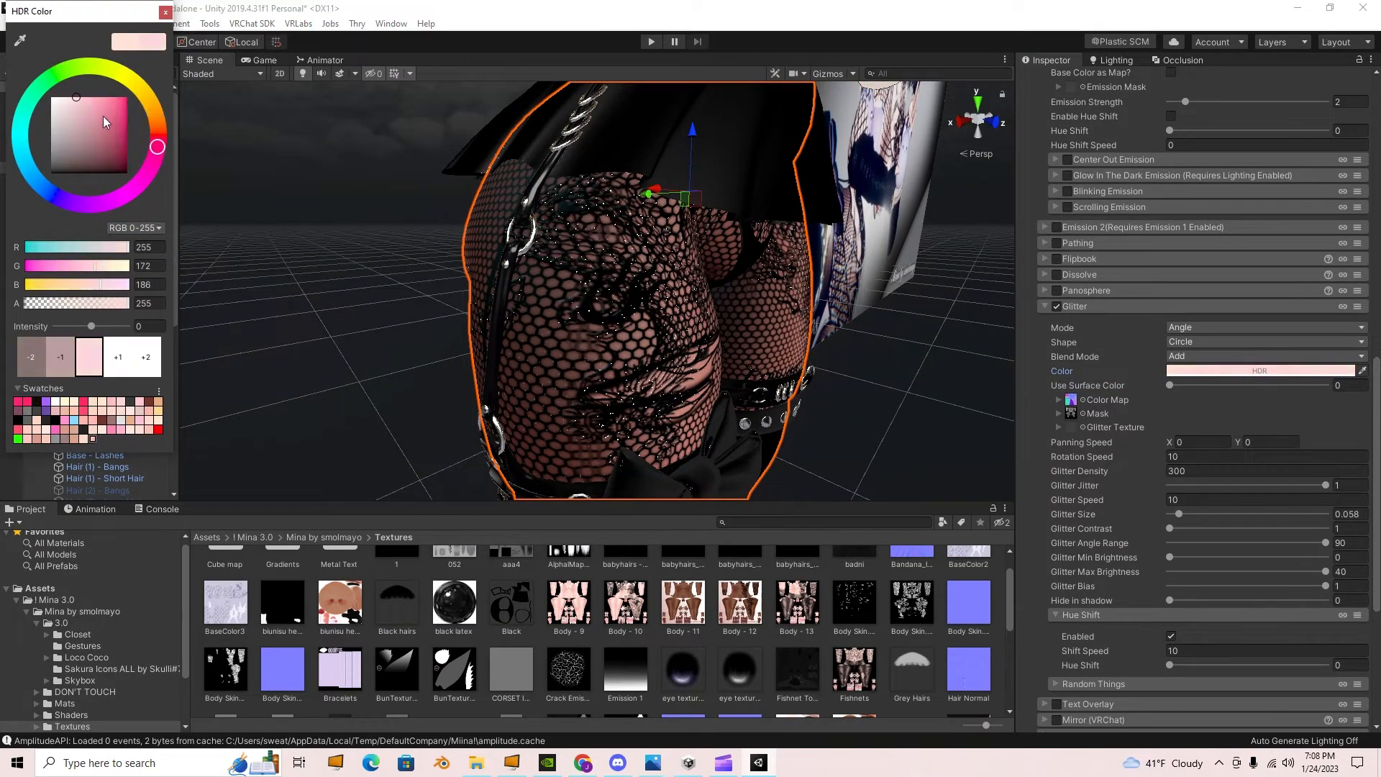
{"action": "left_click_drag", "start_coordinate": [102, 115], "coordinate": [232, 98]}
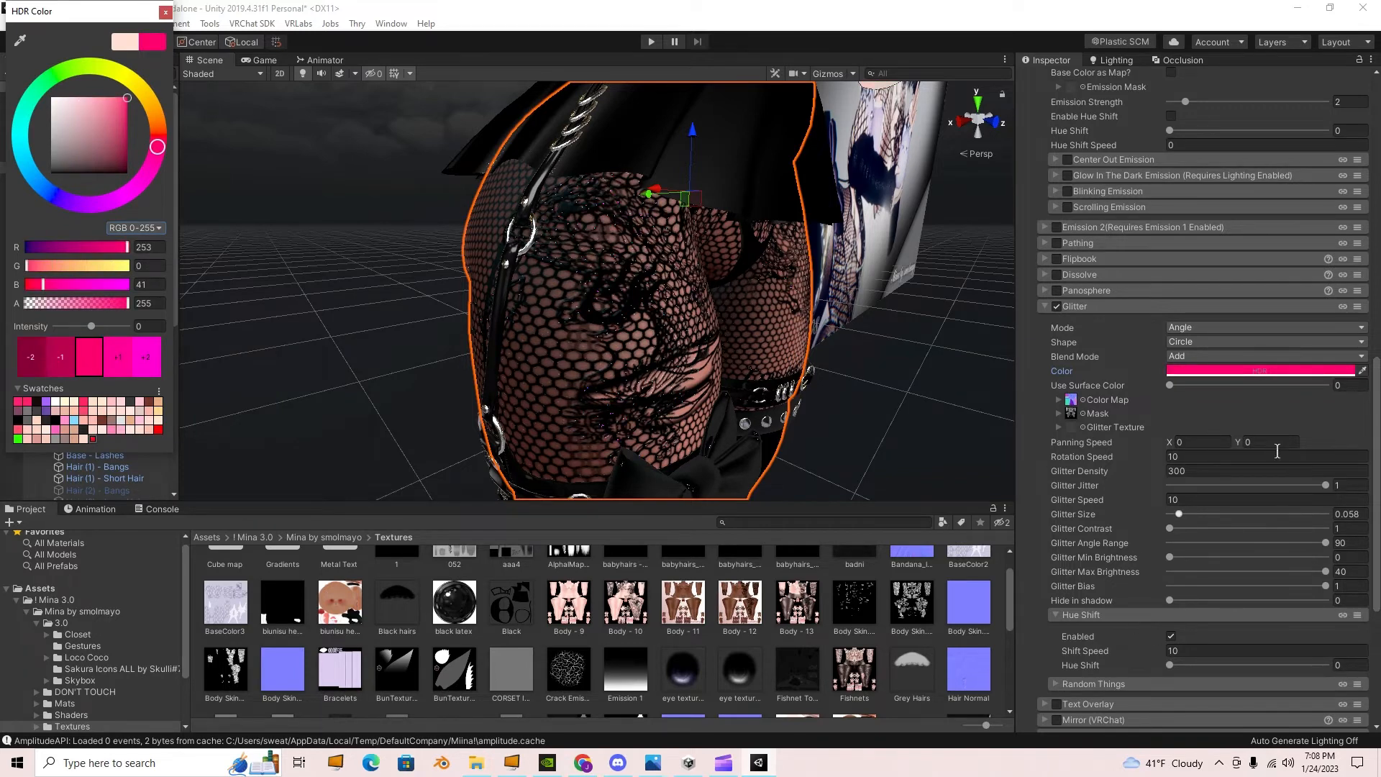
{"action": "left_click", "coordinate": [1171, 636]}
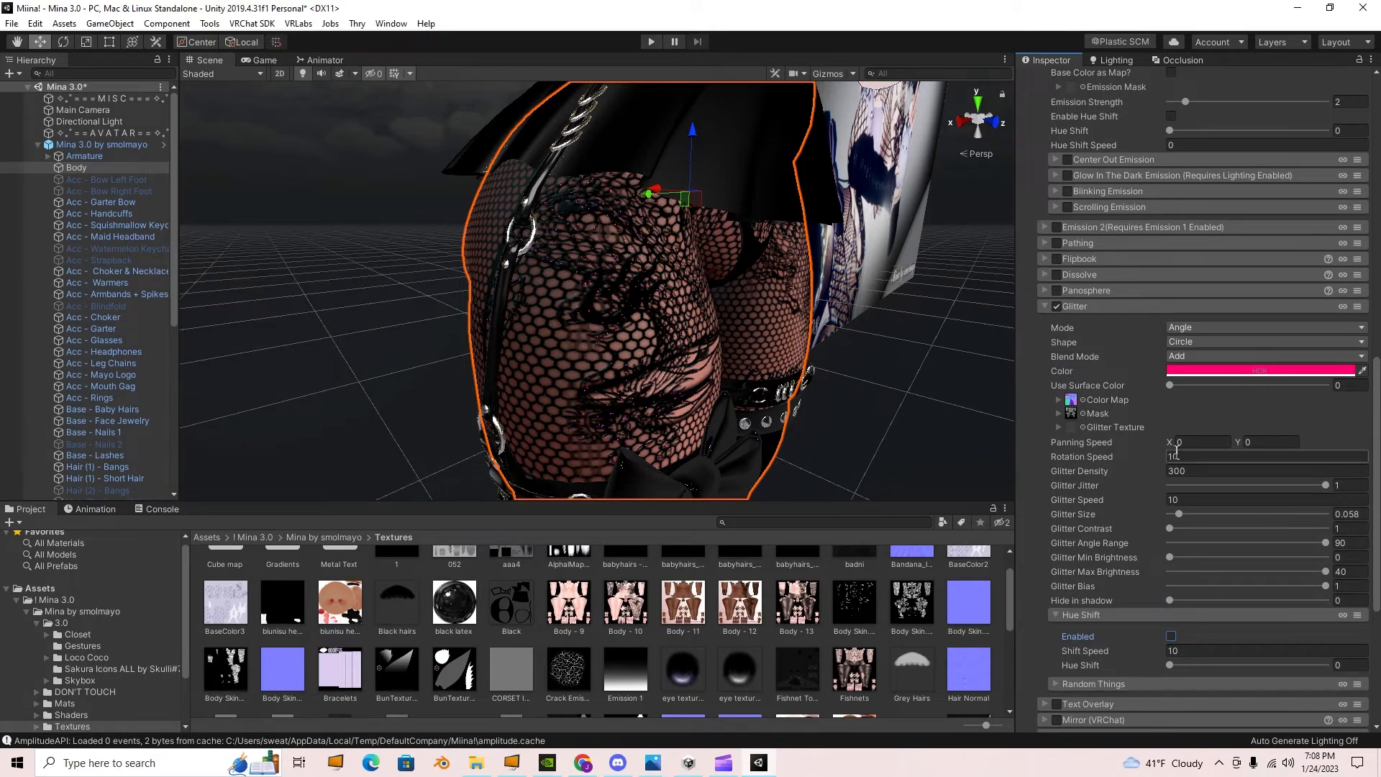
{"action": "left_click", "coordinate": [1170, 637]}
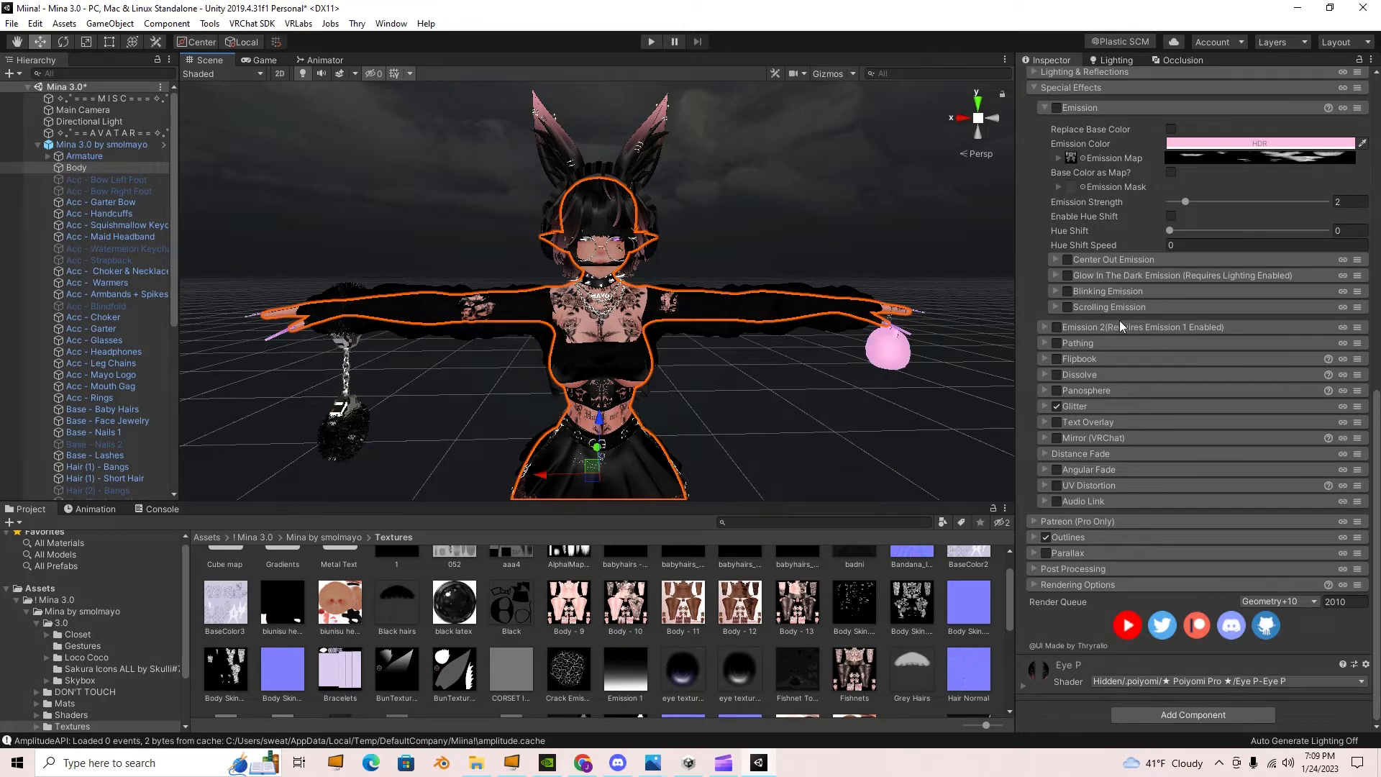
- Collapse Special Effects in the Body 1 material and deselect the avatar's Body
{"action": "scroll", "coordinate": [1115, 319], "scroll_direction": "up", "scroll_amount": 5}
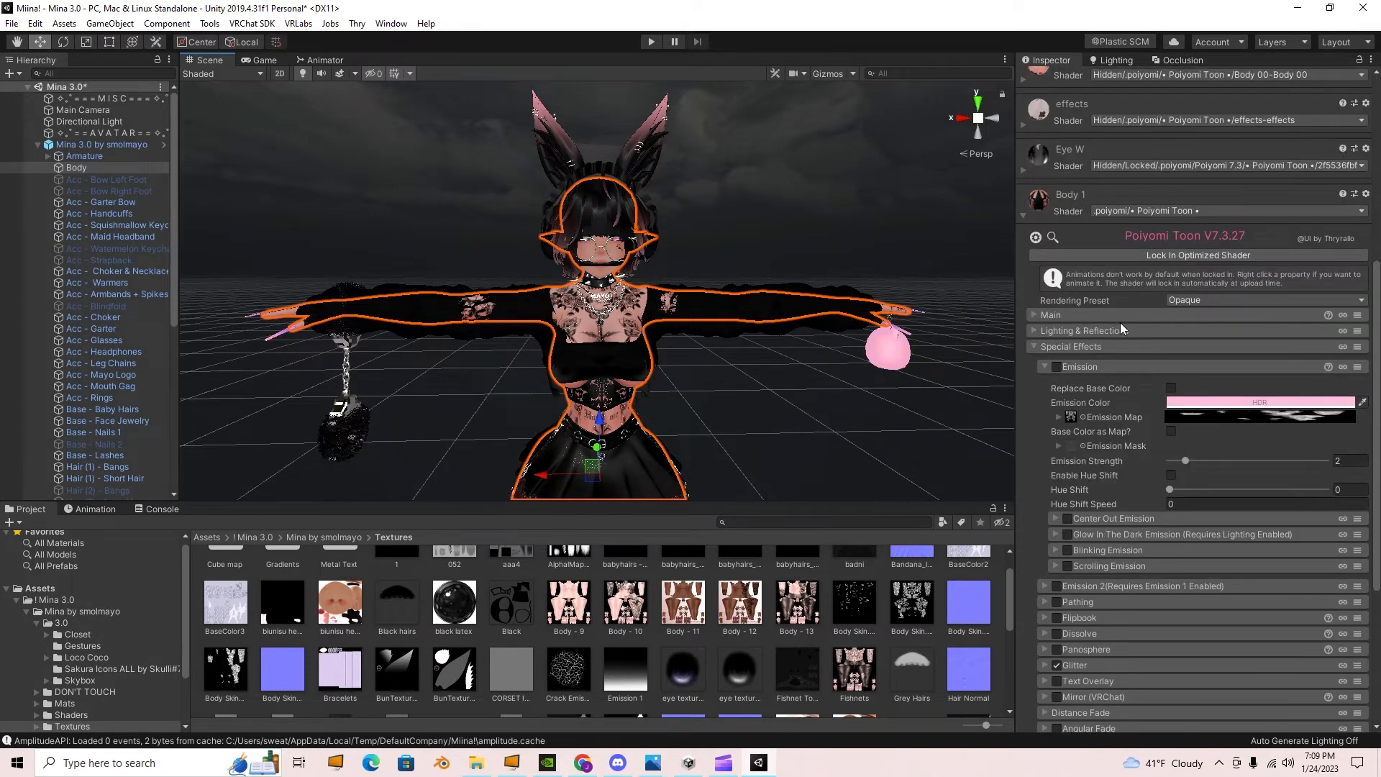
{"action": "left_click", "coordinate": [1116, 345]}
{"action": "scroll", "coordinate": [1093, 345], "scroll_direction": "up", "scroll_amount": 3}
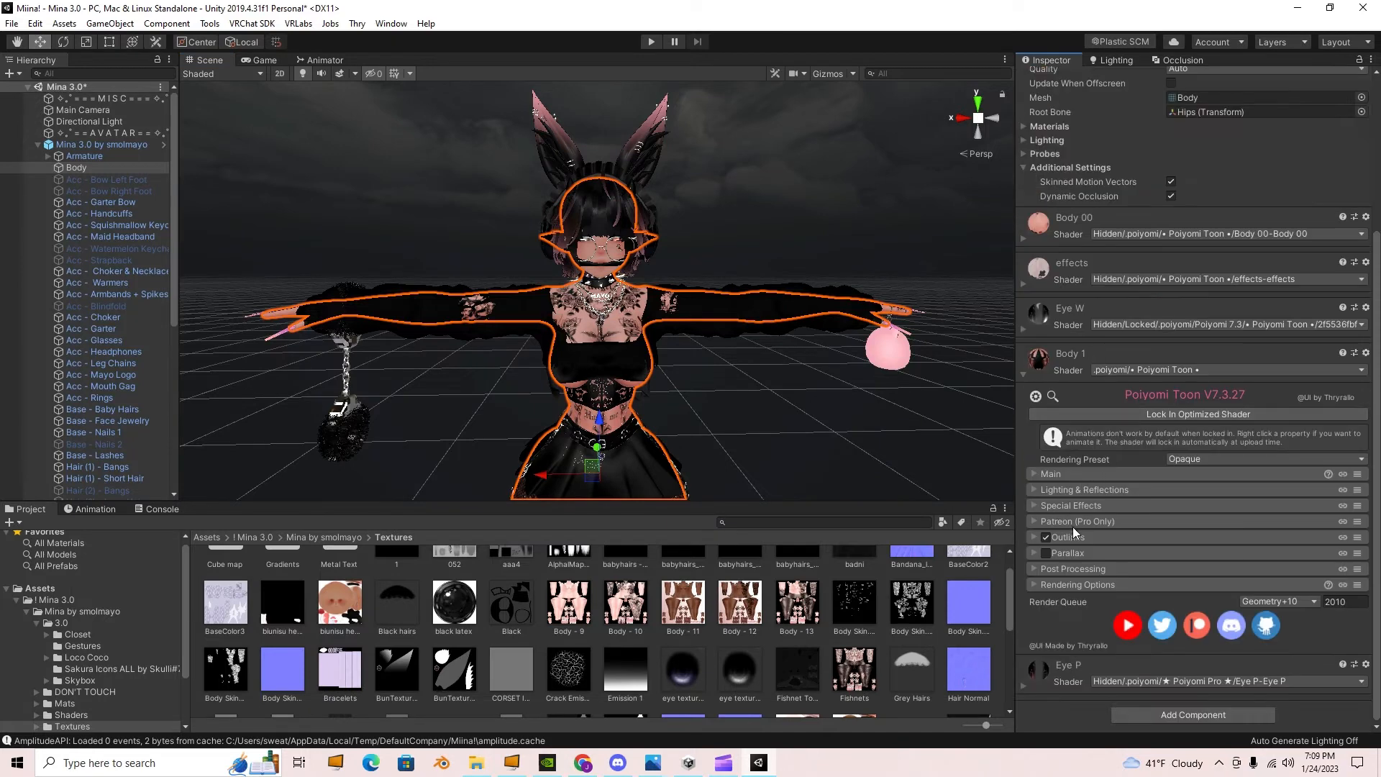
{"action": "left_click", "coordinate": [843, 493]}
{"action": "scroll", "coordinate": [791, 576], "scroll_direction": "up", "scroll_amount": 2}
{"action": "scroll", "coordinate": [460, 361], "scroll_direction": "up", "scroll_amount": 5}
{"action": "scroll", "coordinate": [802, 299], "scroll_direction": "down", "scroll_amount": 12}
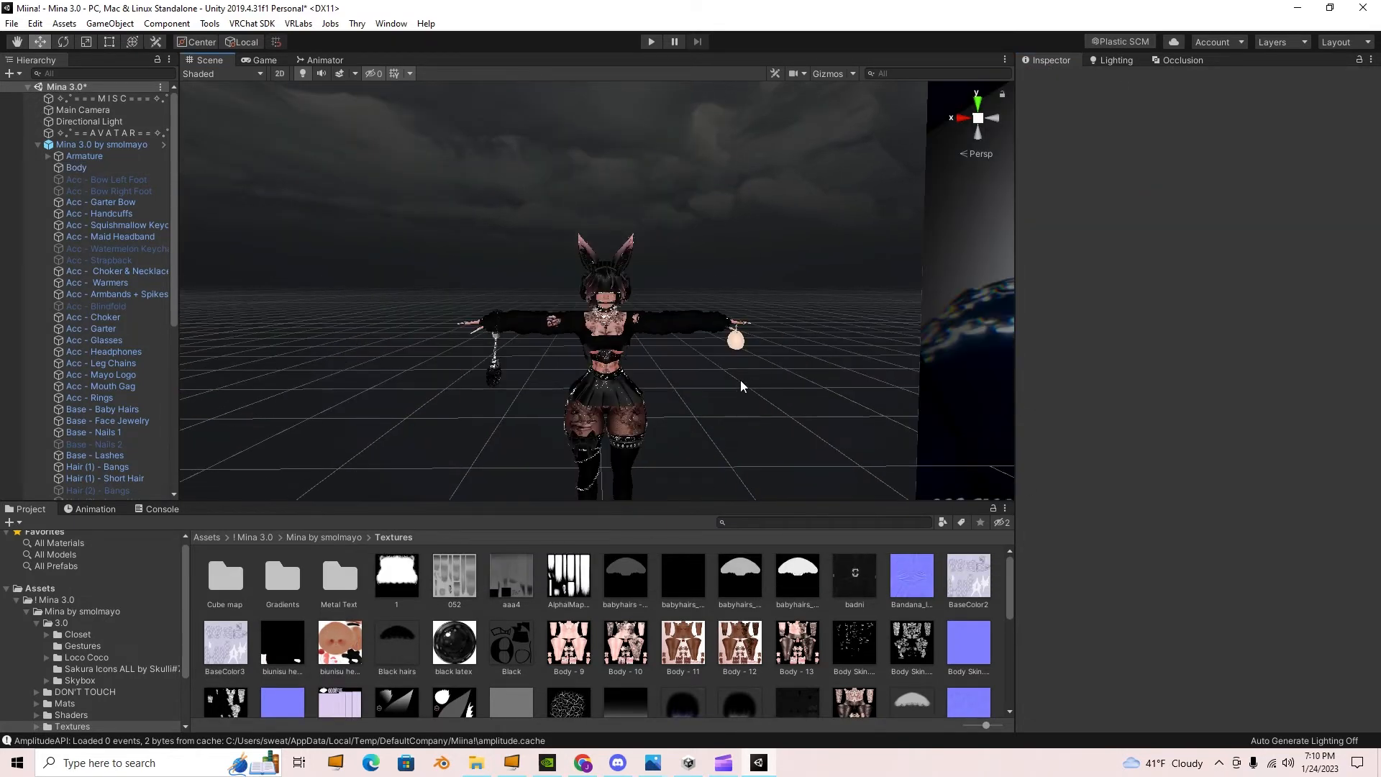
{"action": "middle_click_drag", "start_coordinate": [741, 417], "coordinate": [739, 371]}
{"action": "scroll", "coordinate": [741, 349], "scroll_direction": "up", "scroll_amount": 4}
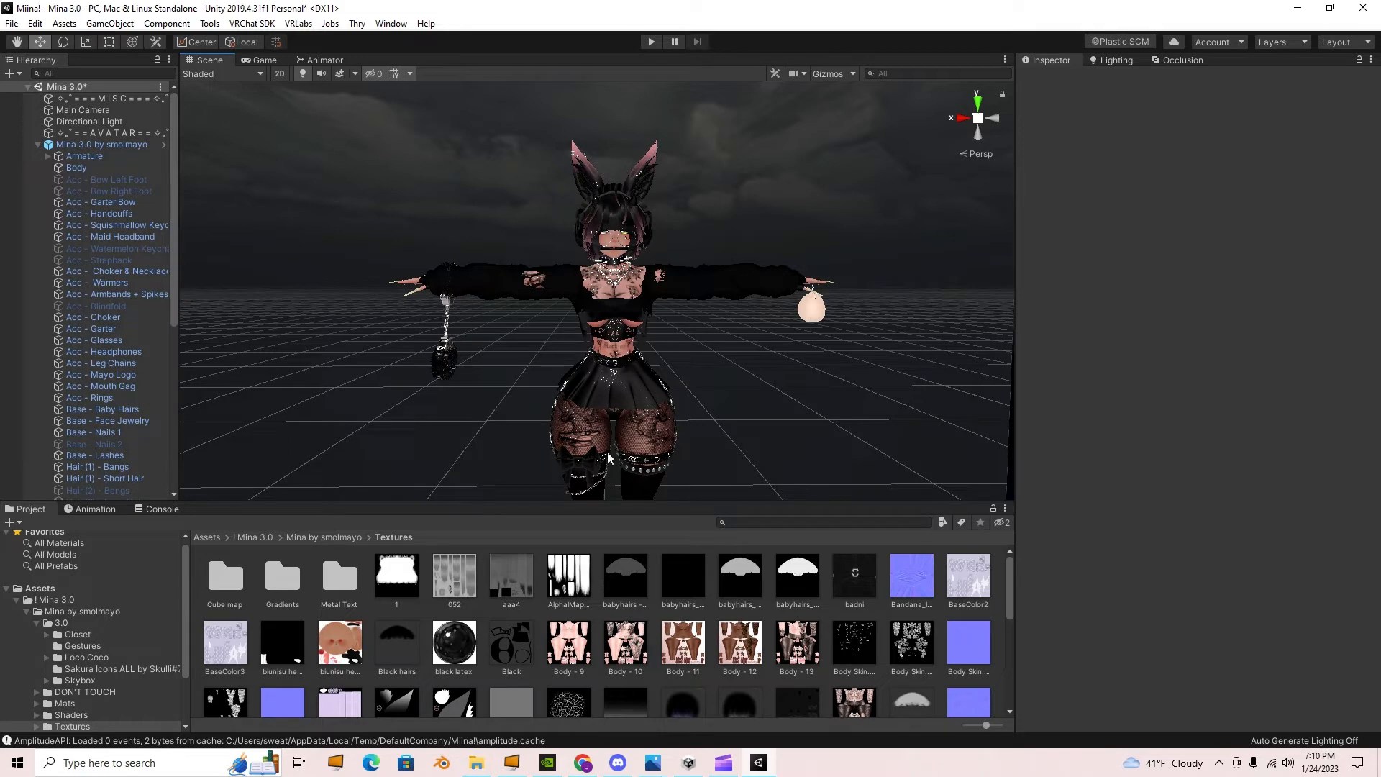
{"action": "scroll", "coordinate": [703, 357], "scroll_direction": "up", "scroll_amount": 4}
{"action": "scroll", "coordinate": [703, 357], "scroll_direction": "down", "scroll_amount": 4}
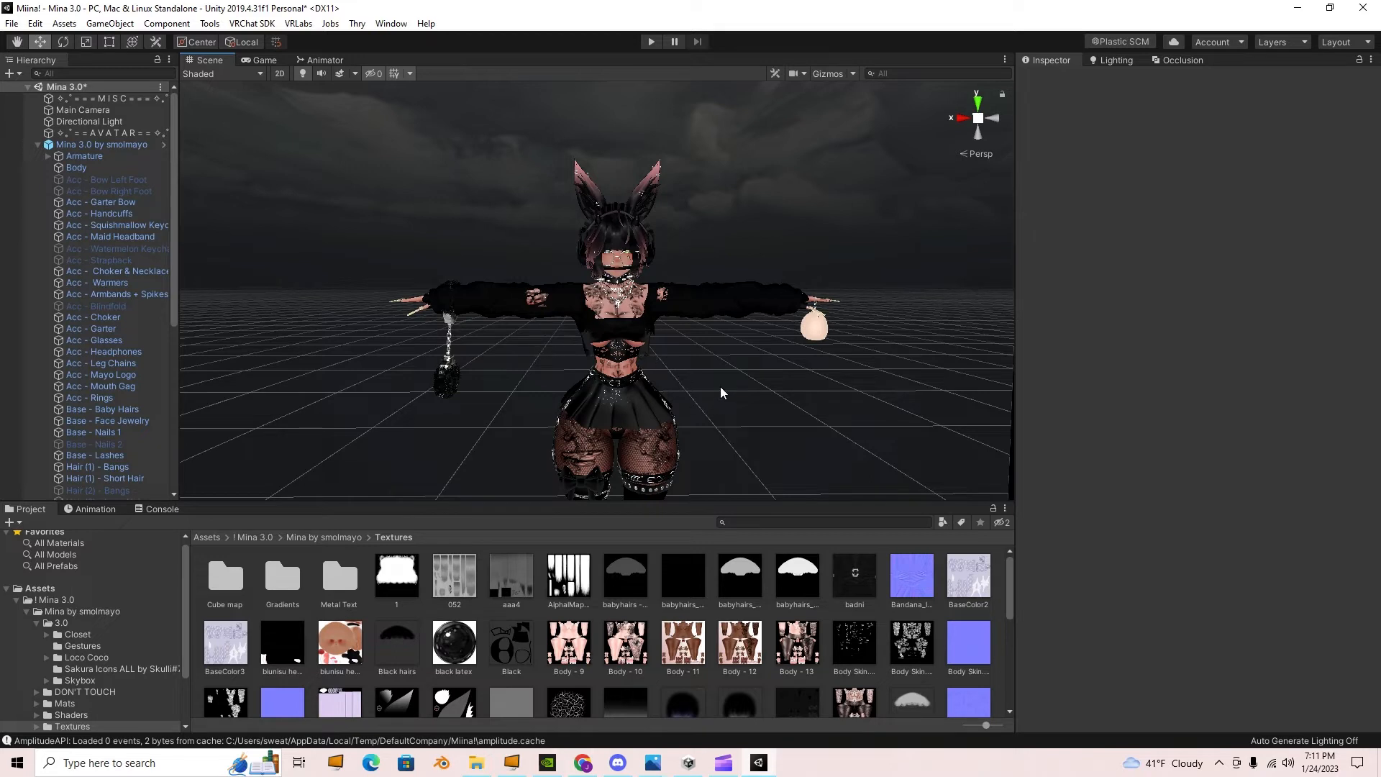
{"action": "scroll", "coordinate": [723, 390], "scroll_direction": "up", "scroll_amount": 4}
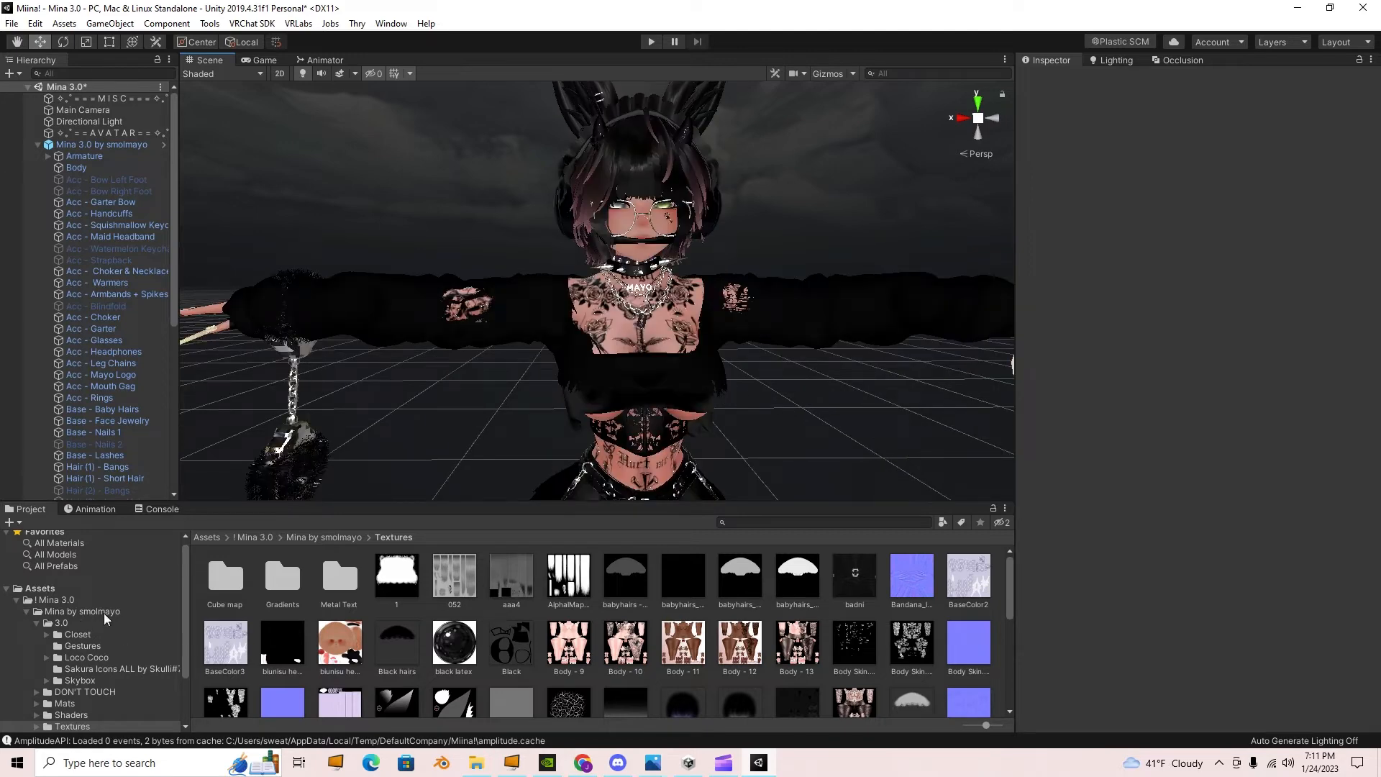
- Show the contents of the project's top-level Assets folder
{"action": "left_click", "coordinate": [43, 588]}
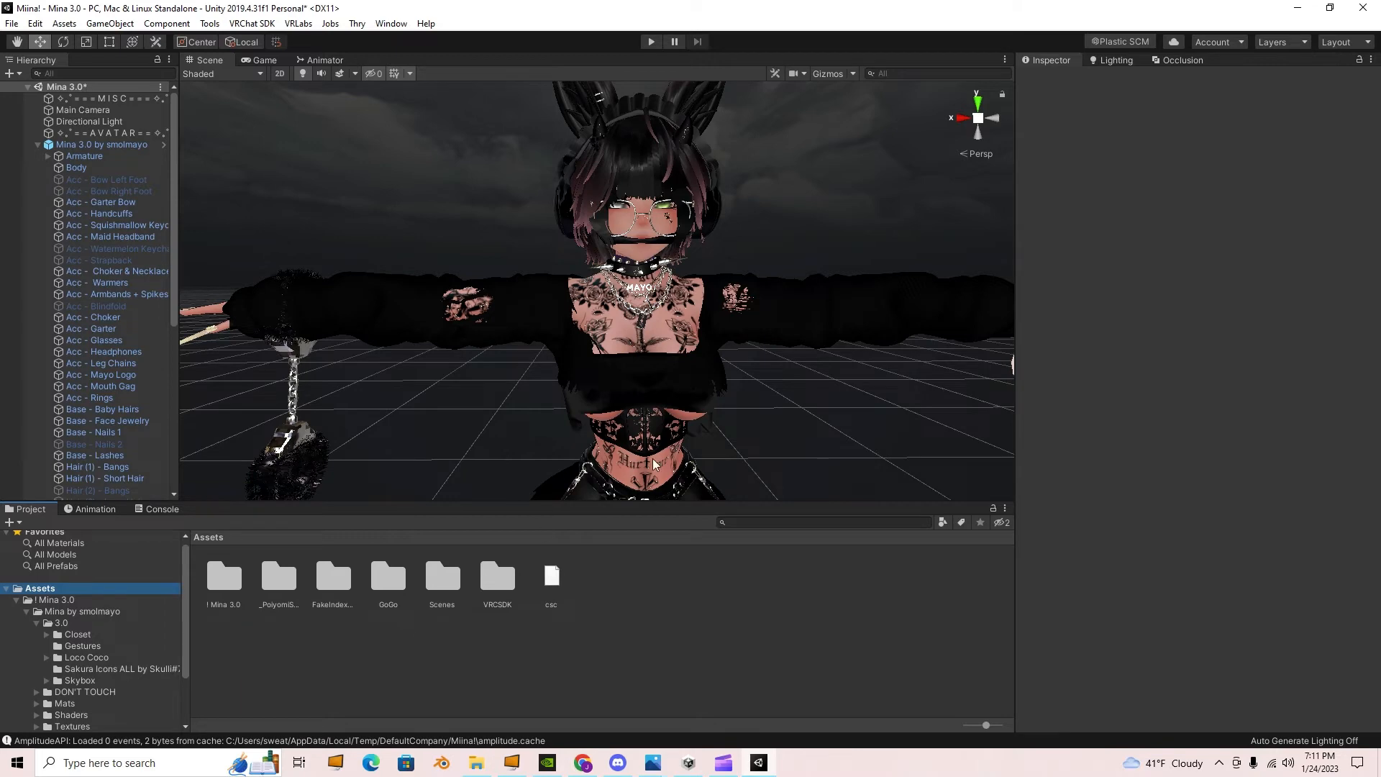
{"action": "scroll", "coordinate": [691, 464], "scroll_direction": "down", "scroll_amount": 4}
{"action": "scroll", "coordinate": [721, 450], "scroll_direction": "up", "scroll_amount": 4}
{"action": "middle_click_drag", "start_coordinate": [720, 446], "coordinate": [712, 447]}
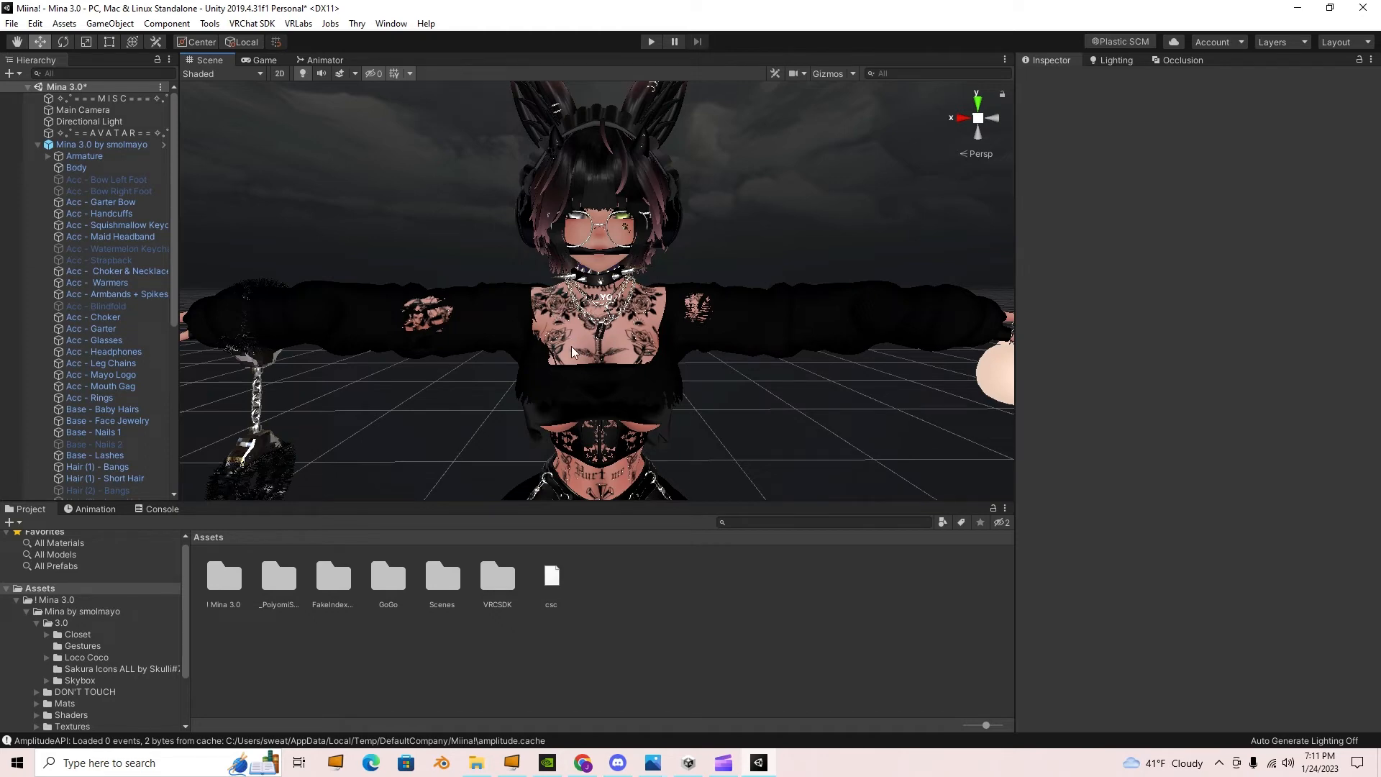
{"action": "scroll", "coordinate": [573, 353], "scroll_direction": "down", "scroll_amount": 5}
{"action": "scroll", "coordinate": [611, 392], "scroll_direction": "up", "scroll_amount": 2}
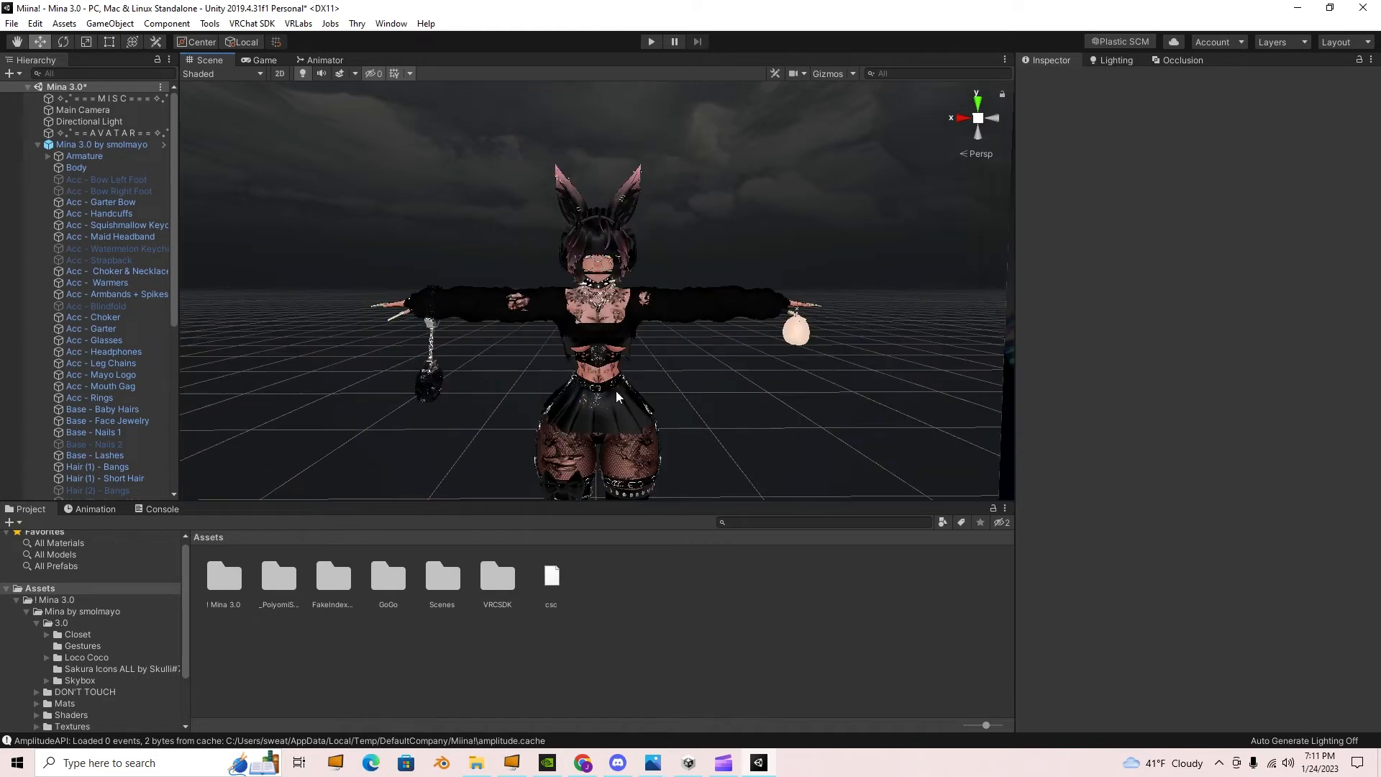
{"action": "scroll", "coordinate": [617, 396], "scroll_direction": "up", "scroll_amount": 3}
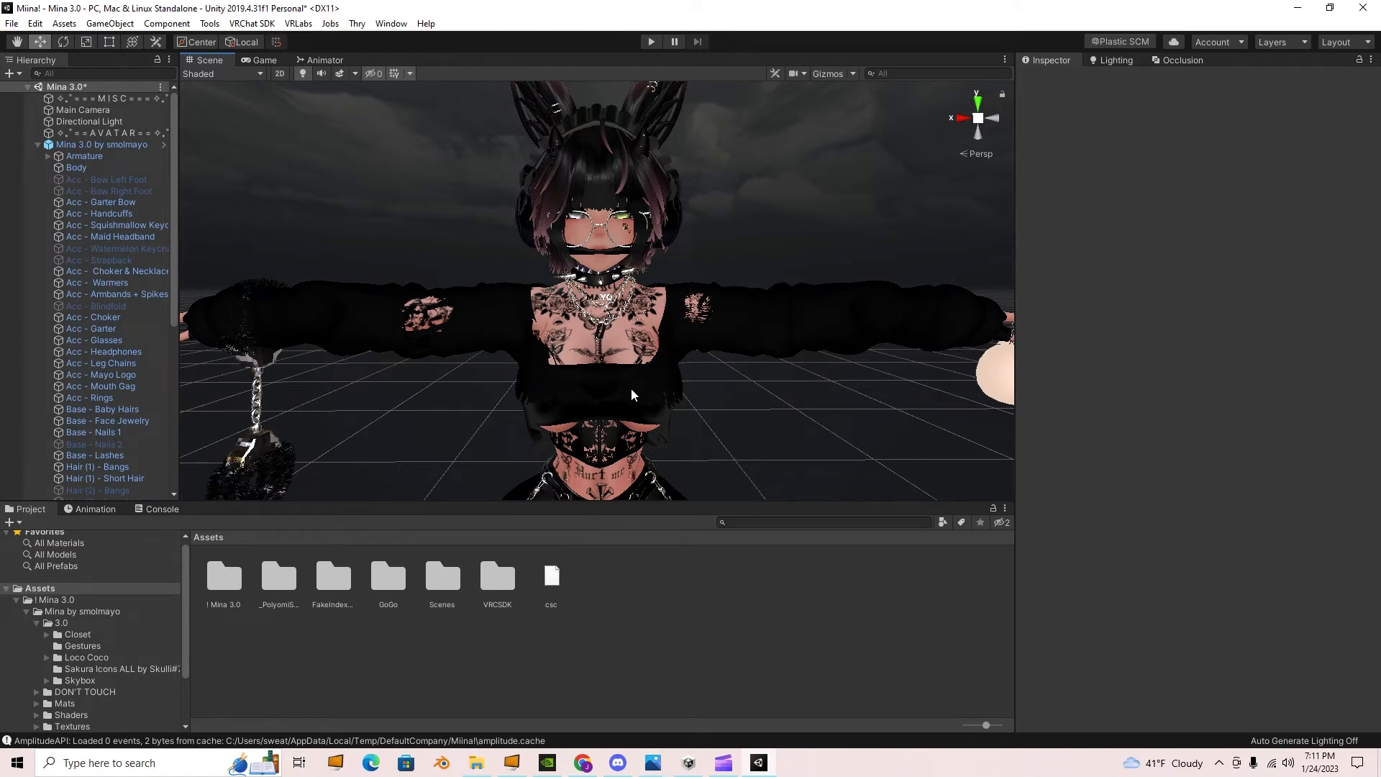
{"action": "scroll", "coordinate": [633, 394], "scroll_direction": "down", "scroll_amount": 4}
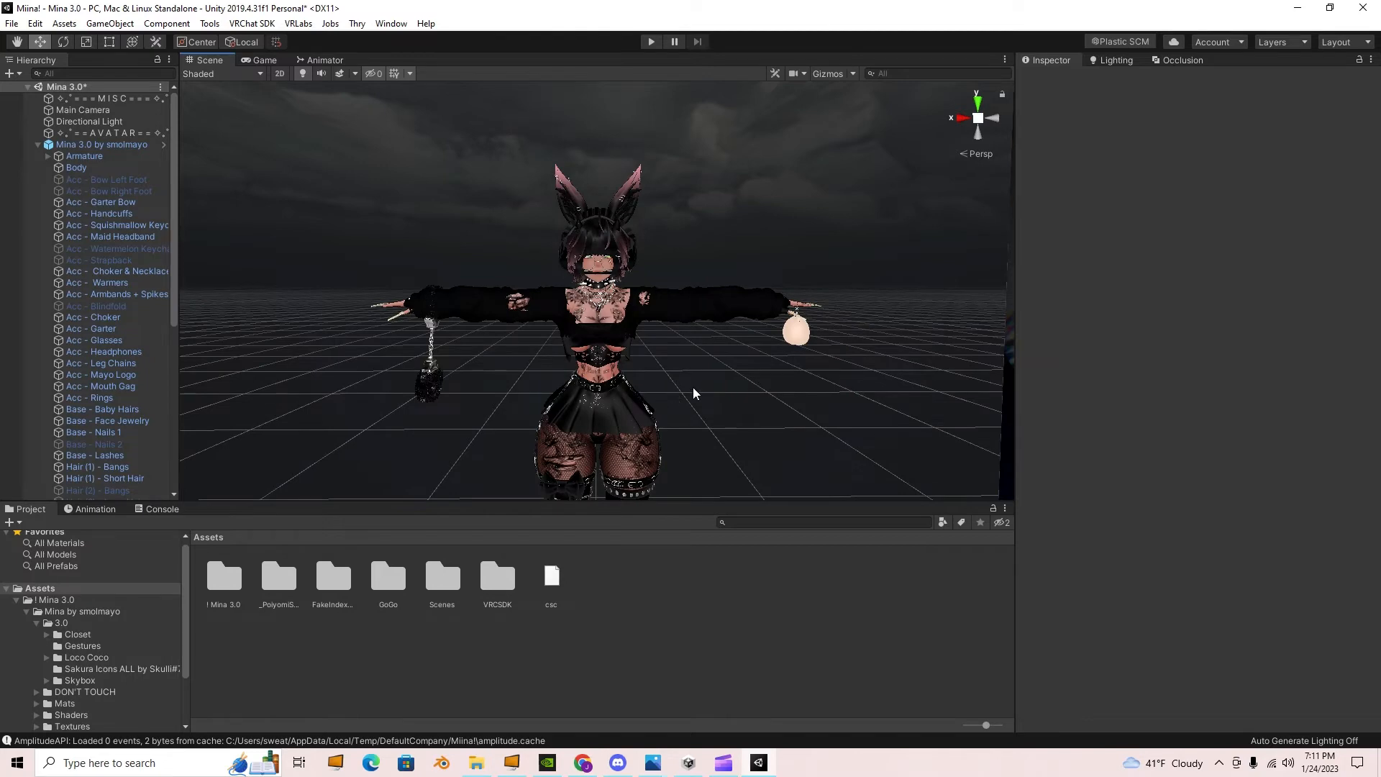
{"action": "scroll", "coordinate": [695, 392], "scroll_direction": "up", "scroll_amount": 4}
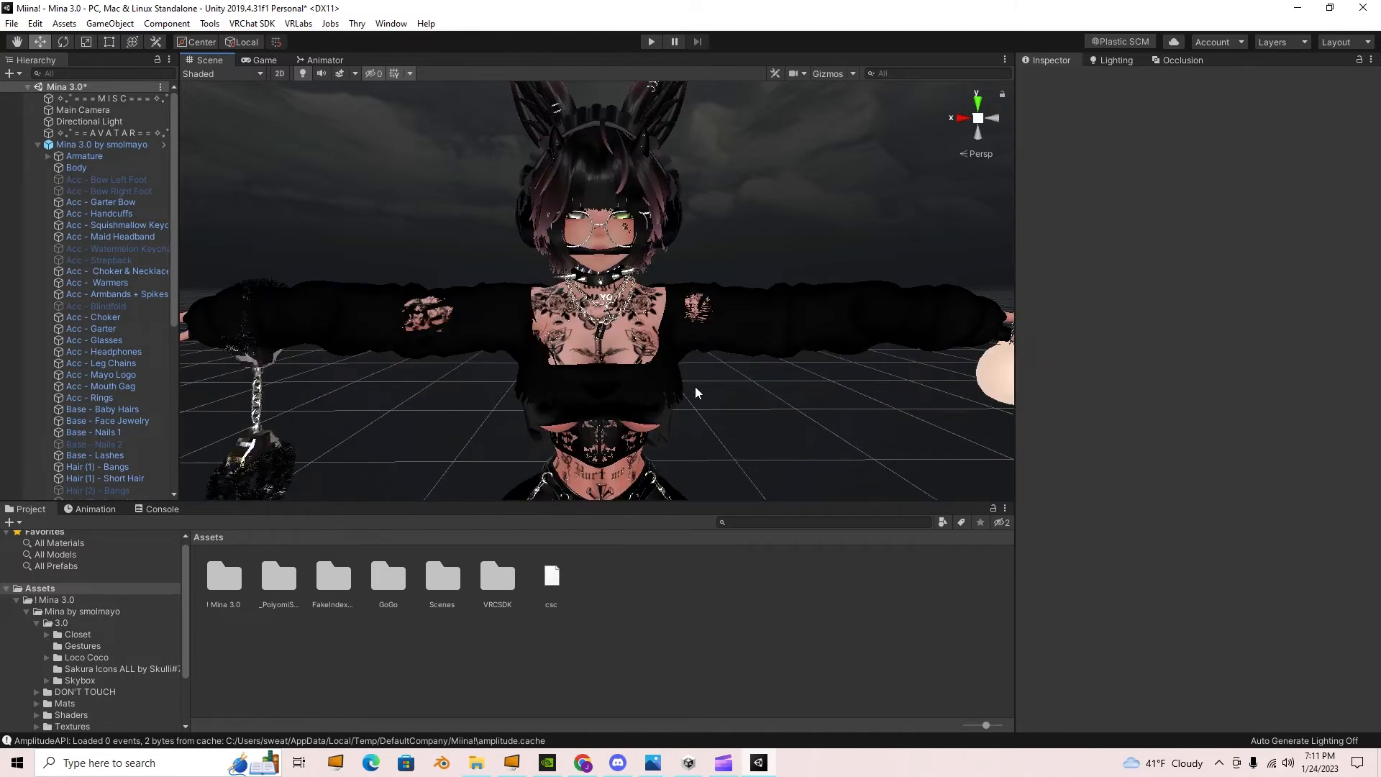
{"action": "scroll", "coordinate": [696, 392], "scroll_direction": "down", "scroll_amount": 4}
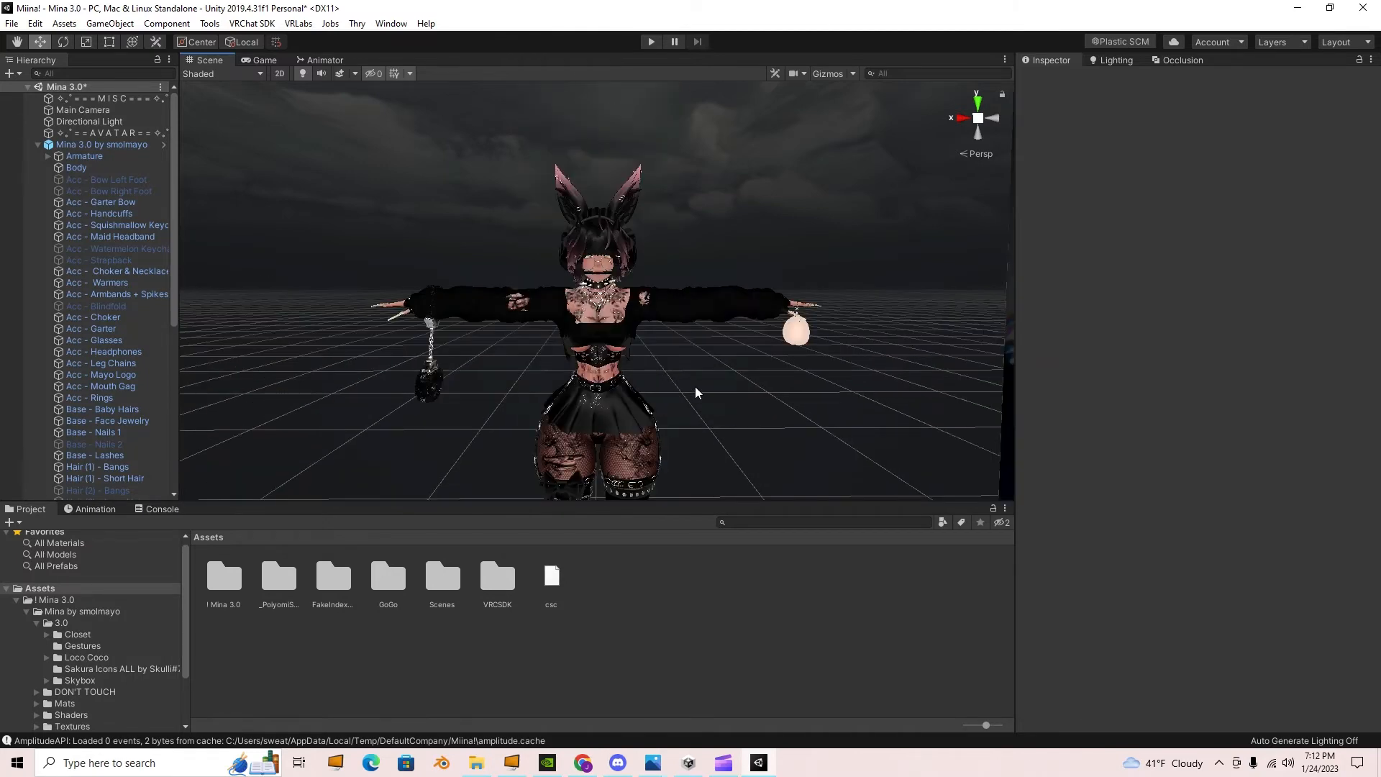
{"action": "scroll", "coordinate": [695, 392], "scroll_direction": "up", "scroll_amount": 4}
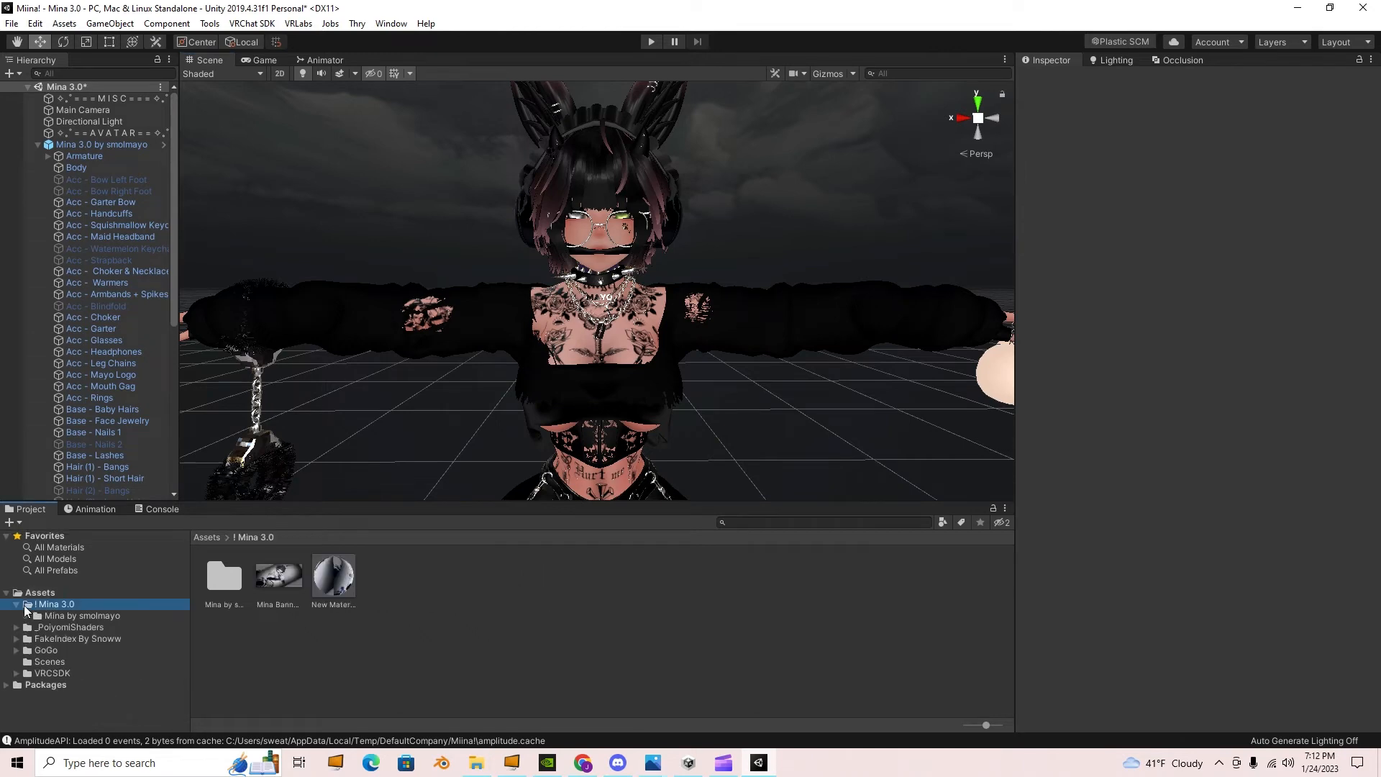
- Collapse the ! Mina 3.0 folder and return to the top-level Assets folder
{"action": "left_click", "coordinate": [18, 605]}
{"action": "left_click", "coordinate": [44, 593]}
{"action": "scroll", "coordinate": [724, 432], "scroll_direction": "down", "scroll_amount": 4}
{"action": "scroll", "coordinate": [724, 438], "scroll_direction": "up", "scroll_amount": 4}
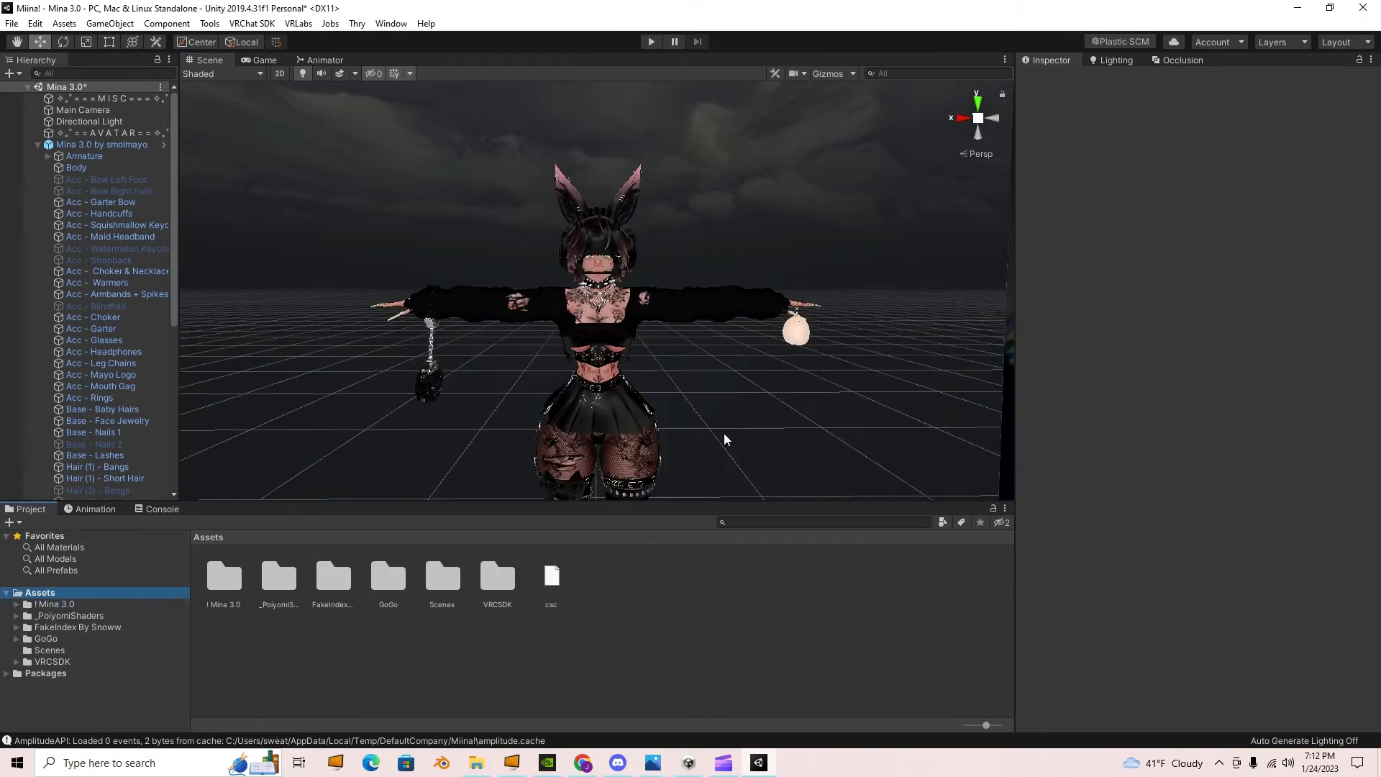
- Select the Mina 3.0 by smolmayo avatar root to show its components, including the VRC Avatar Descriptor
{"action": "scroll", "coordinate": [724, 438], "scroll_direction": "down", "scroll_amount": 4}
{"action": "scroll", "coordinate": [724, 440], "scroll_direction": "down", "scroll_amount": 2}
{"action": "scroll", "coordinate": [724, 439], "scroll_direction": "up", "scroll_amount": 5}
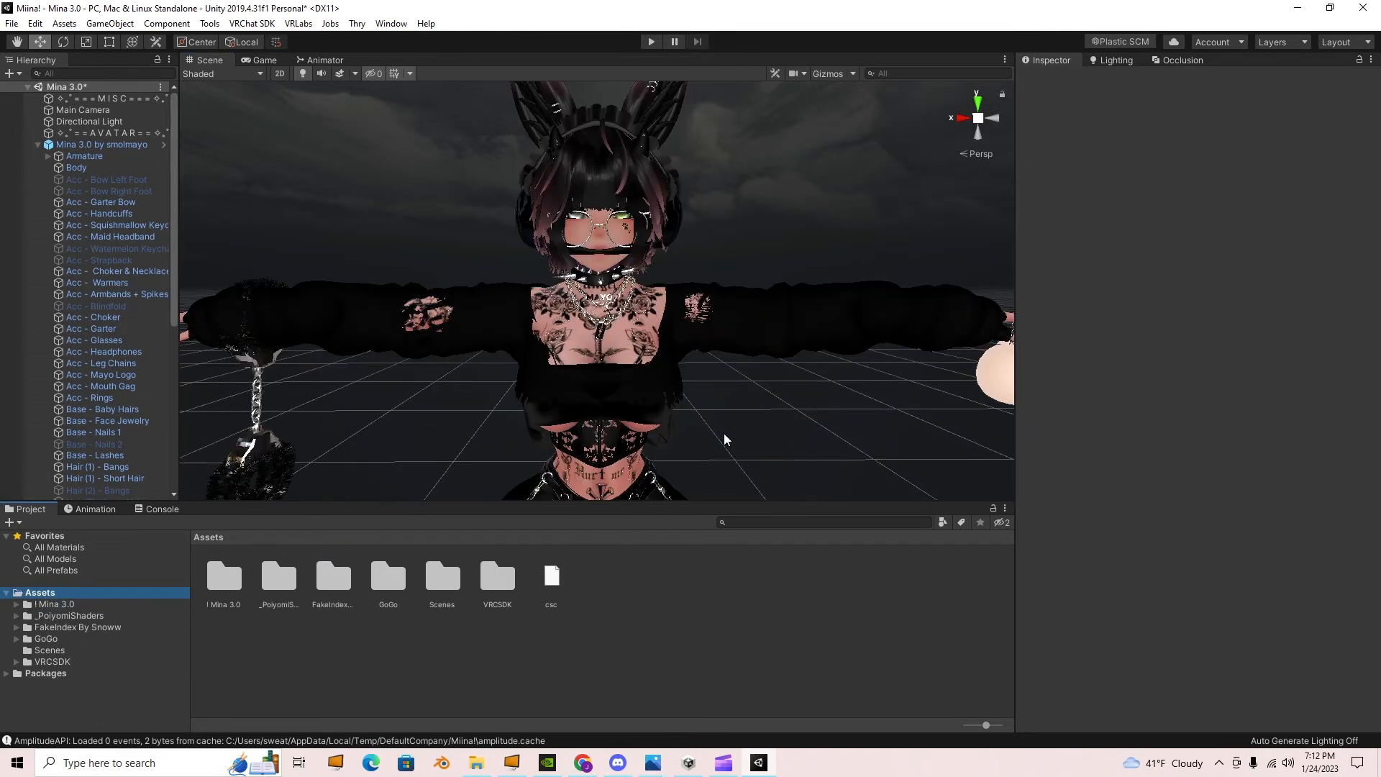
{"action": "middle_click_drag", "start_coordinate": [717, 435], "coordinate": [717, 439]}
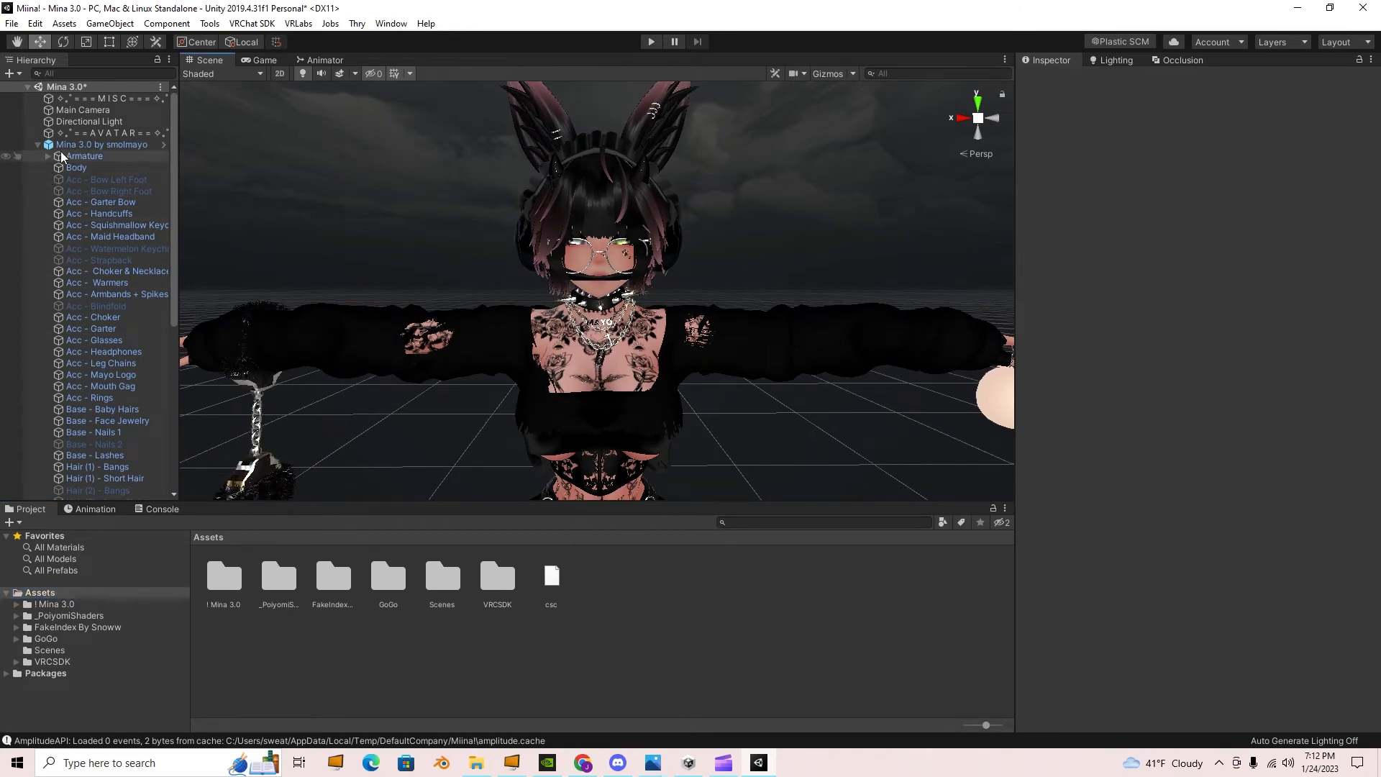
{"action": "left_click", "coordinate": [100, 145]}
{"action": "scroll", "coordinate": [787, 453], "scroll_direction": "down", "scroll_amount": 5}
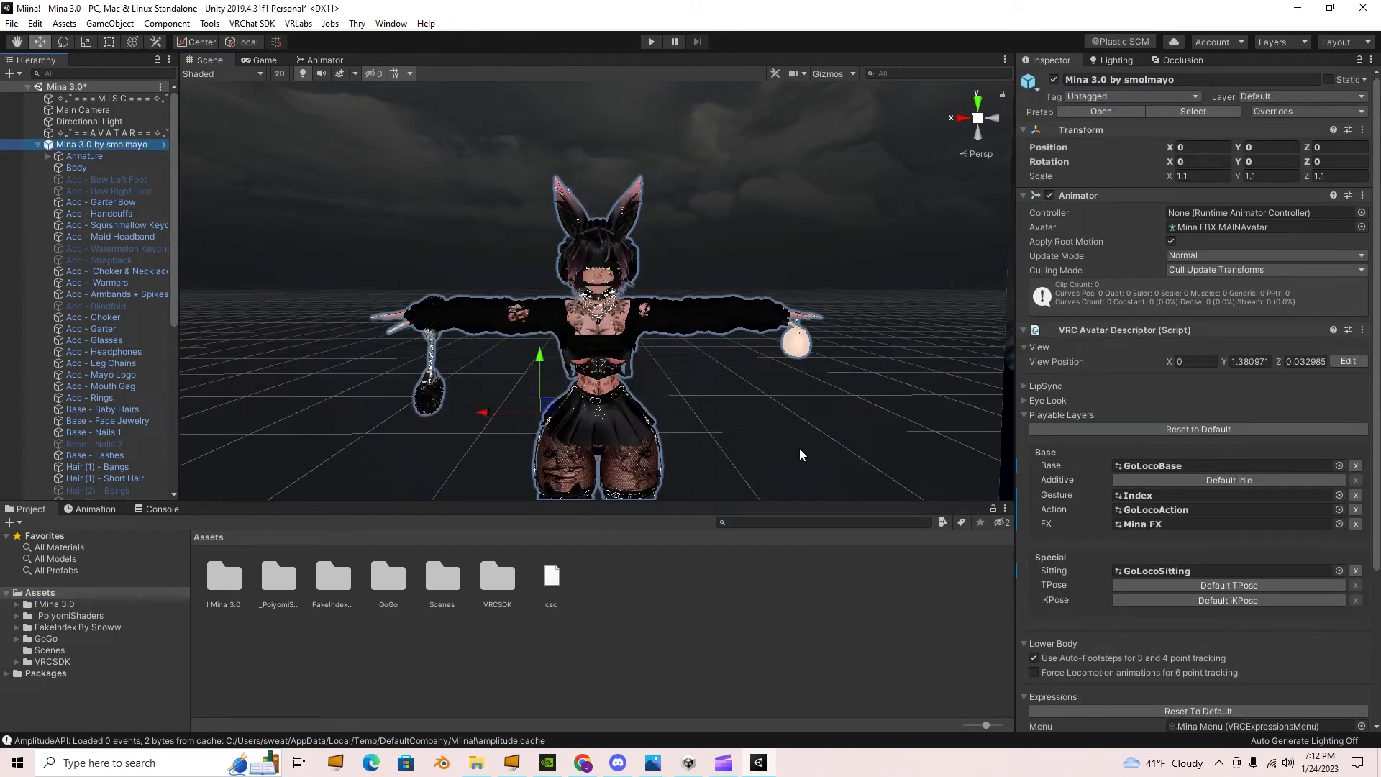
- Examine the Mina 3.0 avatar from the front in the Scene view, both full-figure and close up
{"action": "scroll", "coordinate": [778, 450], "scroll_direction": "up", "scroll_amount": 2}
{"action": "scroll", "coordinate": [776, 447], "scroll_direction": "up", "scroll_amount": 3}
{"action": "scroll", "coordinate": [780, 448], "scroll_direction": "down", "scroll_amount": 4}
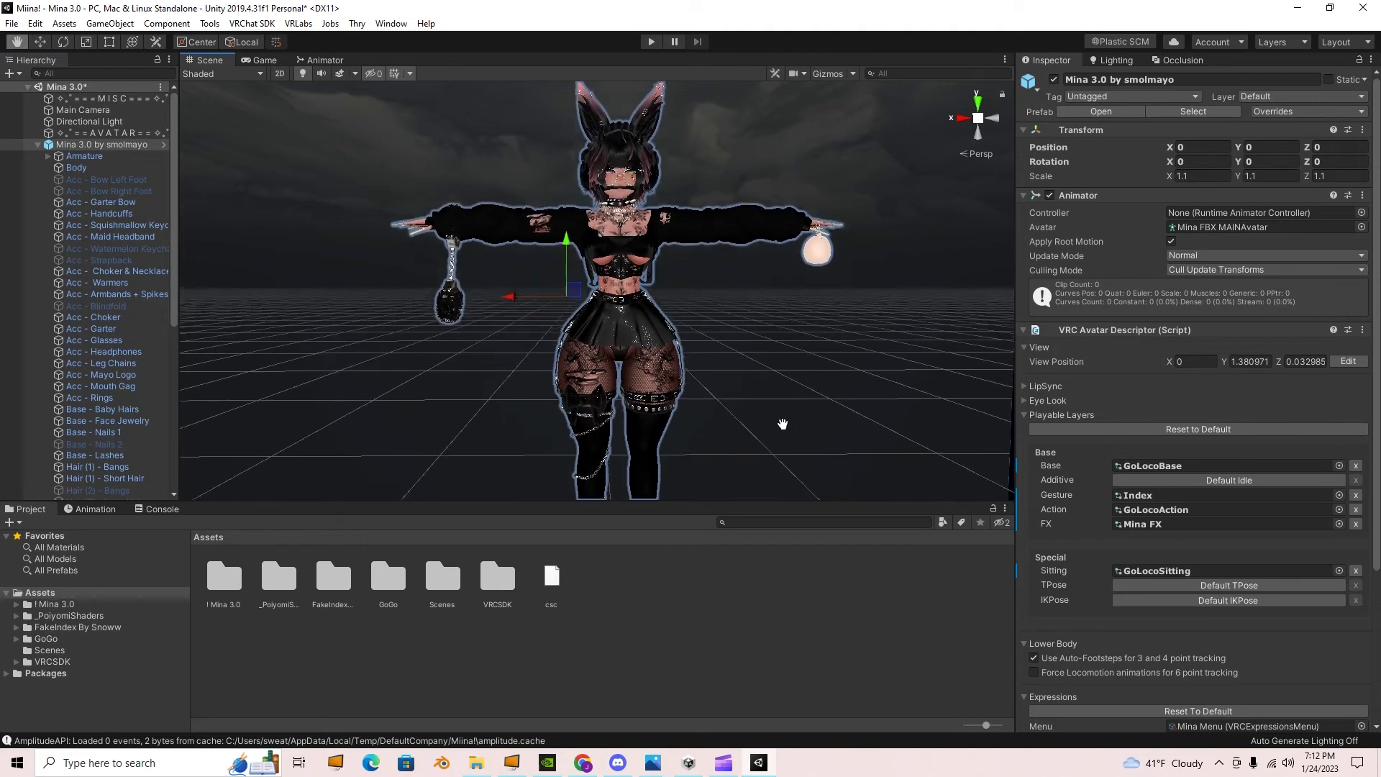
{"action": "scroll", "coordinate": [783, 450], "scroll_direction": "up", "scroll_amount": 5}
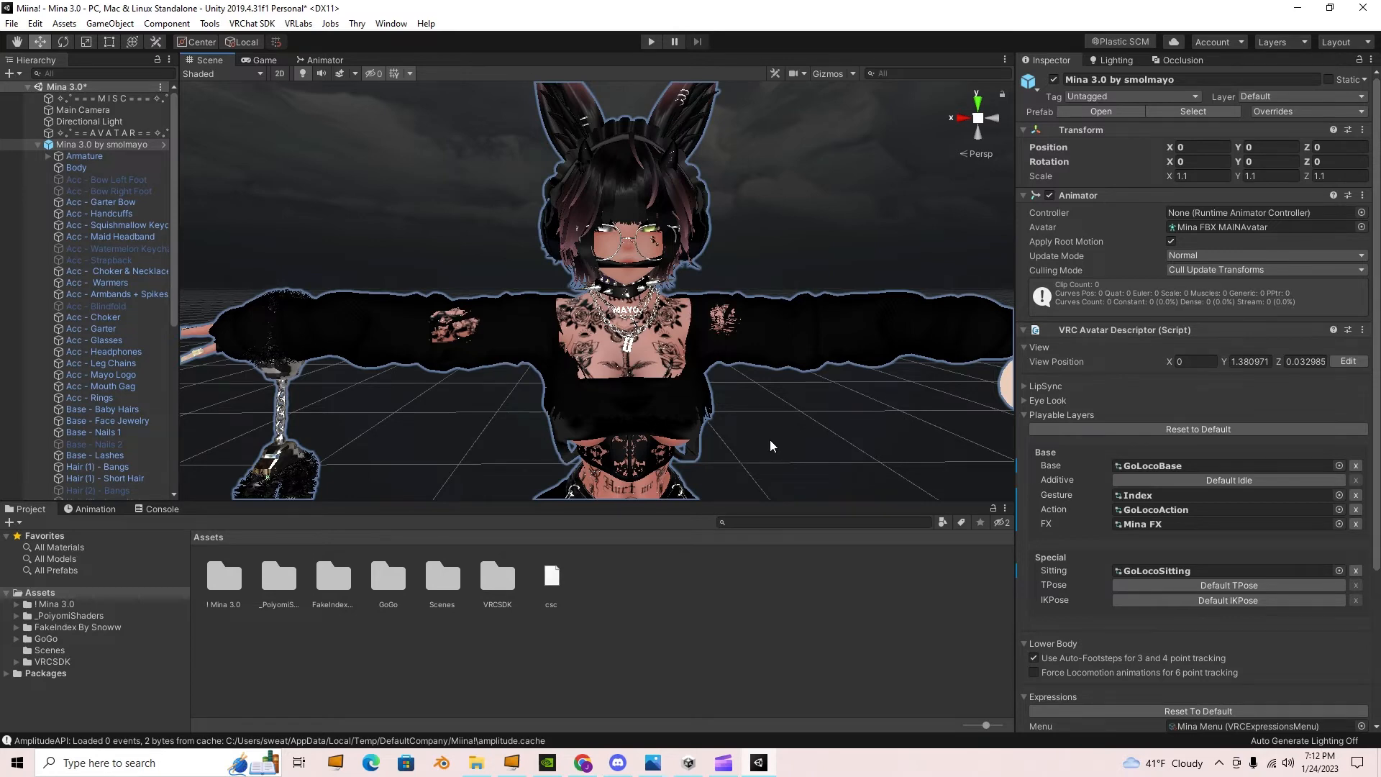
{"action": "scroll", "coordinate": [772, 440], "scroll_direction": "up", "scroll_amount": 2}
{"action": "key", "text": "q"}
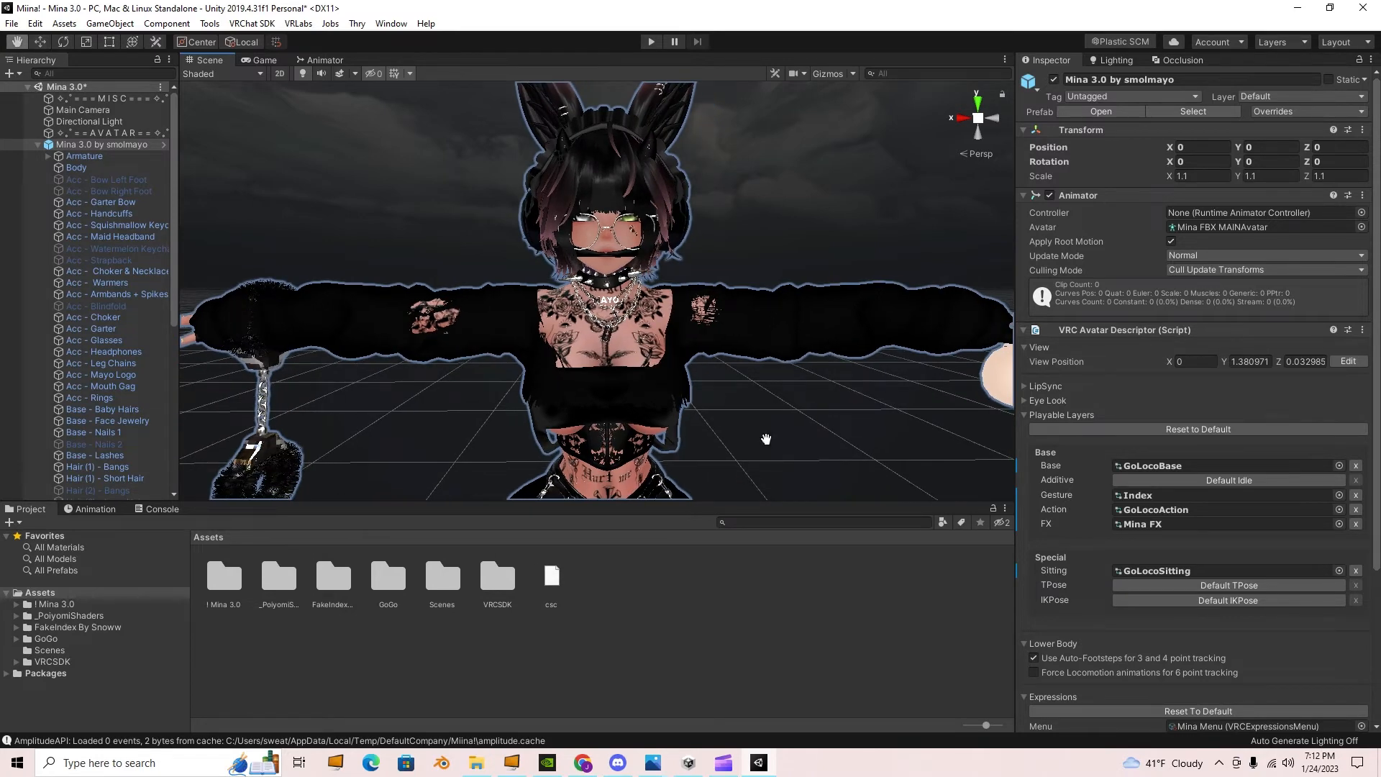
{"action": "mouse_move", "coordinate": [766, 439]}
{"action": "middle_mouse_down"}
{"action": "mouse_move", "coordinate": [687, 432]}
{"action": "mouse_move", "coordinate": [767, 445]}
{"action": "middle_mouse_up"}
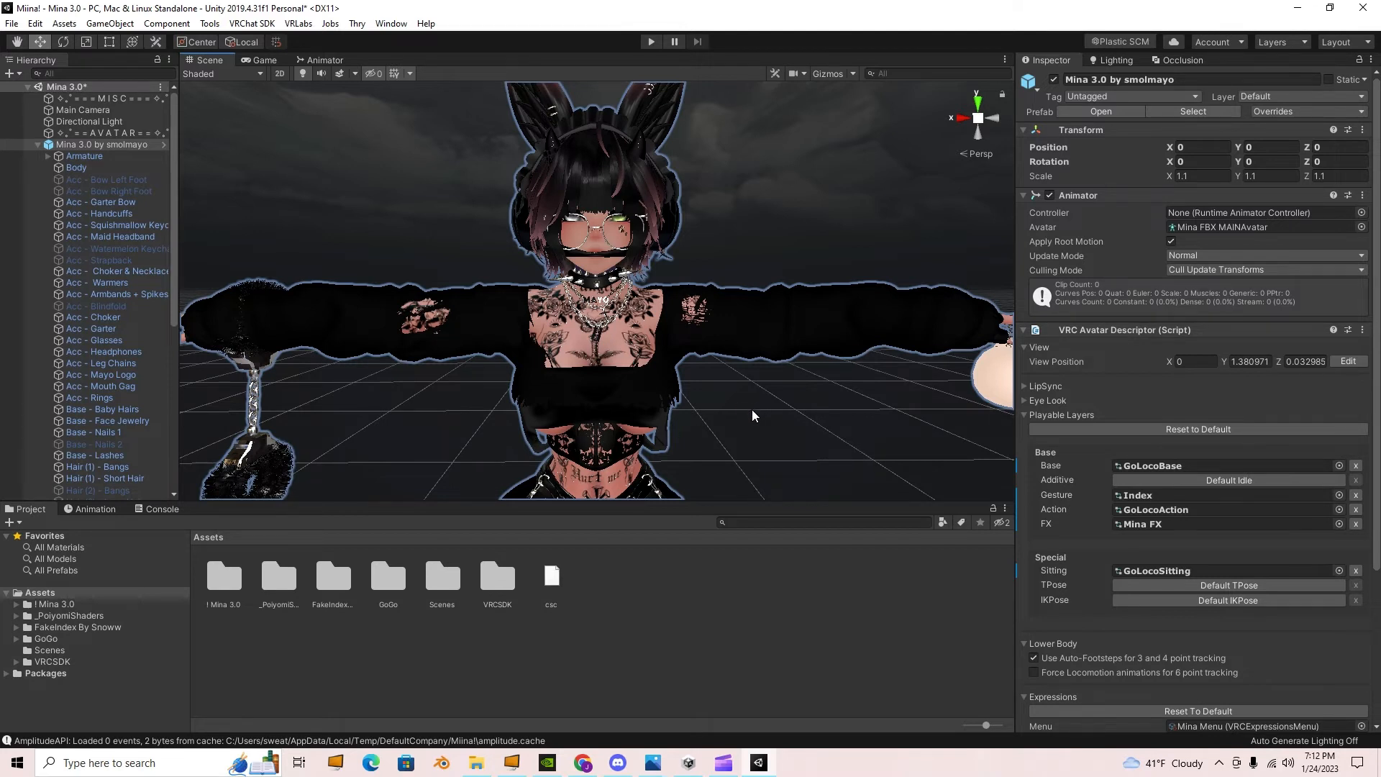
{"action": "scroll", "coordinate": [743, 417], "scroll_direction": "down", "scroll_amount": 3}
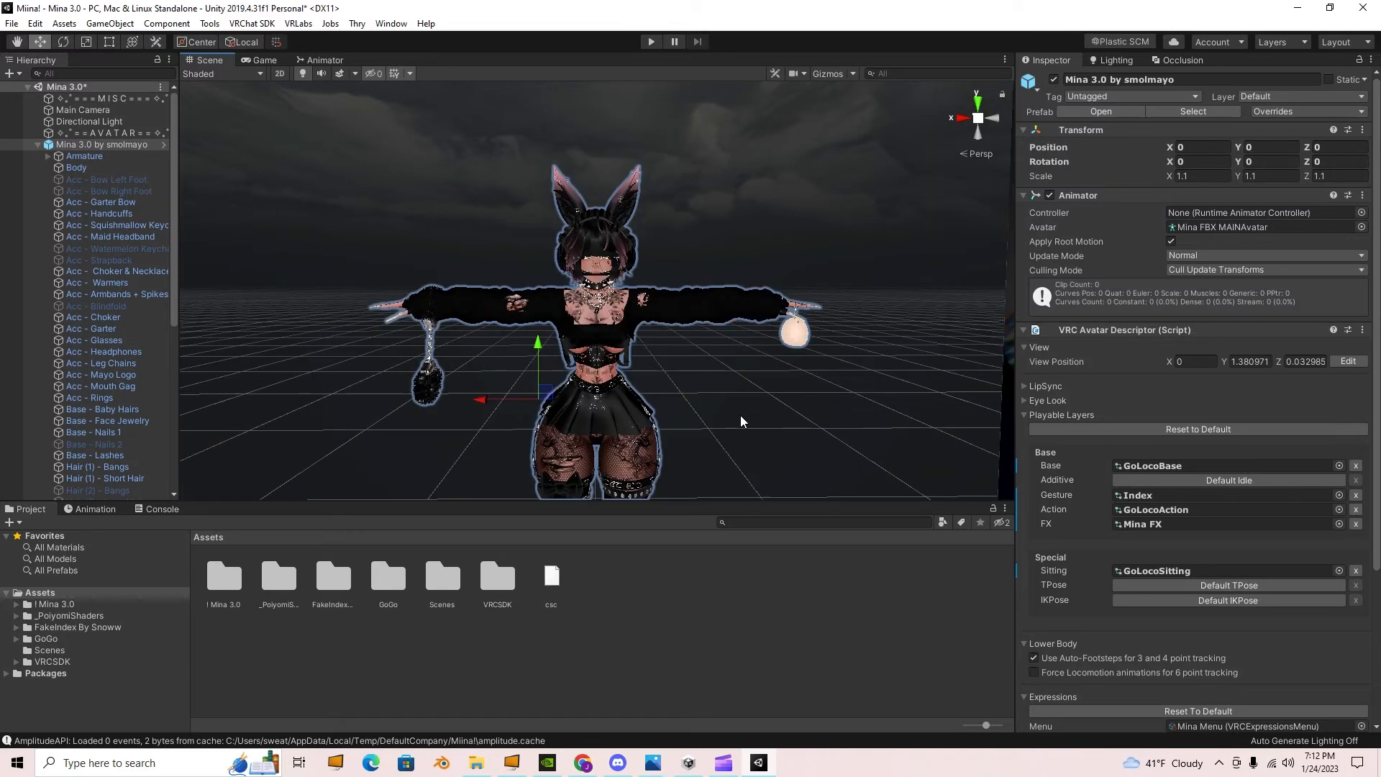
{"action": "scroll", "coordinate": [743, 422], "scroll_direction": "up", "scroll_amount": 3}
{"action": "scroll", "coordinate": [743, 421], "scroll_direction": "down", "scroll_amount": 3}
{"action": "scroll", "coordinate": [743, 422], "scroll_direction": "up", "scroll_amount": 2}
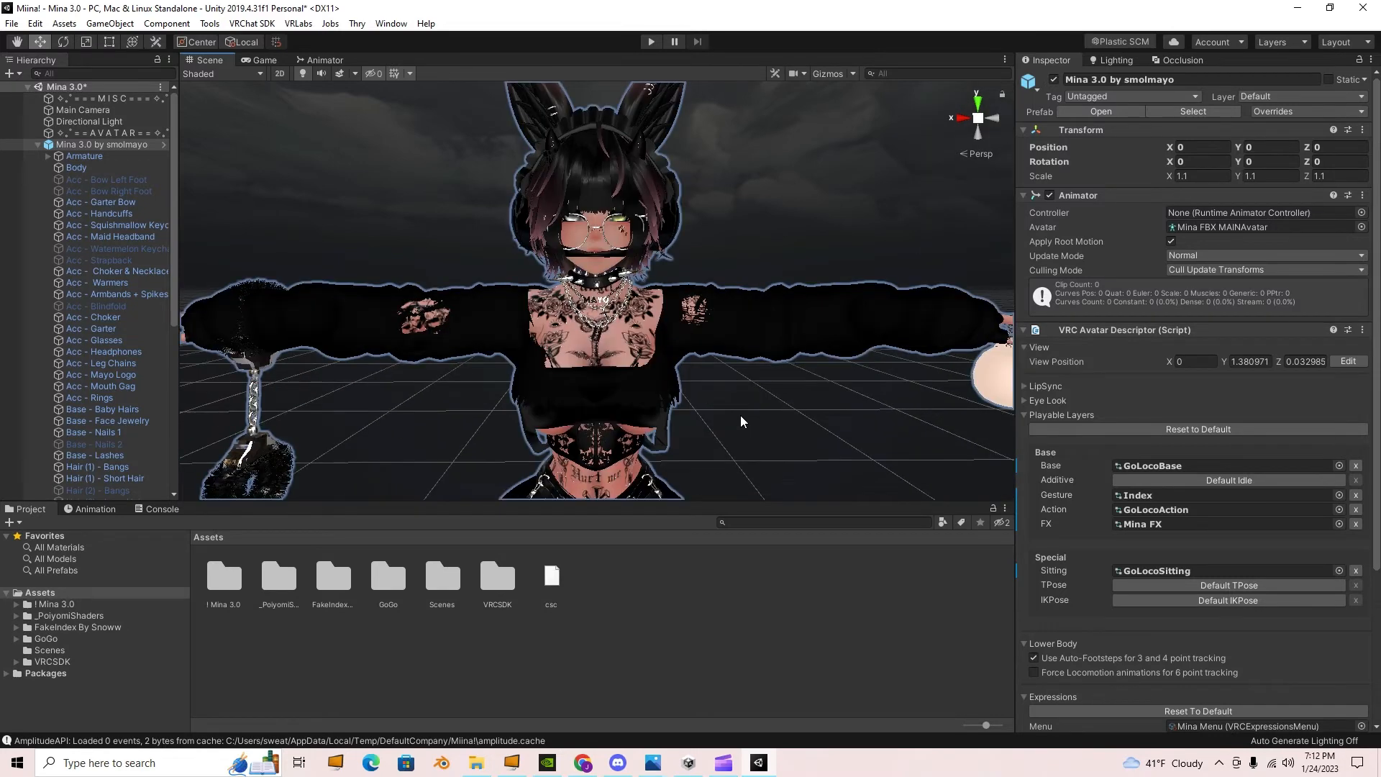
{"action": "scroll", "coordinate": [743, 421], "scroll_direction": "down", "scroll_amount": 2}
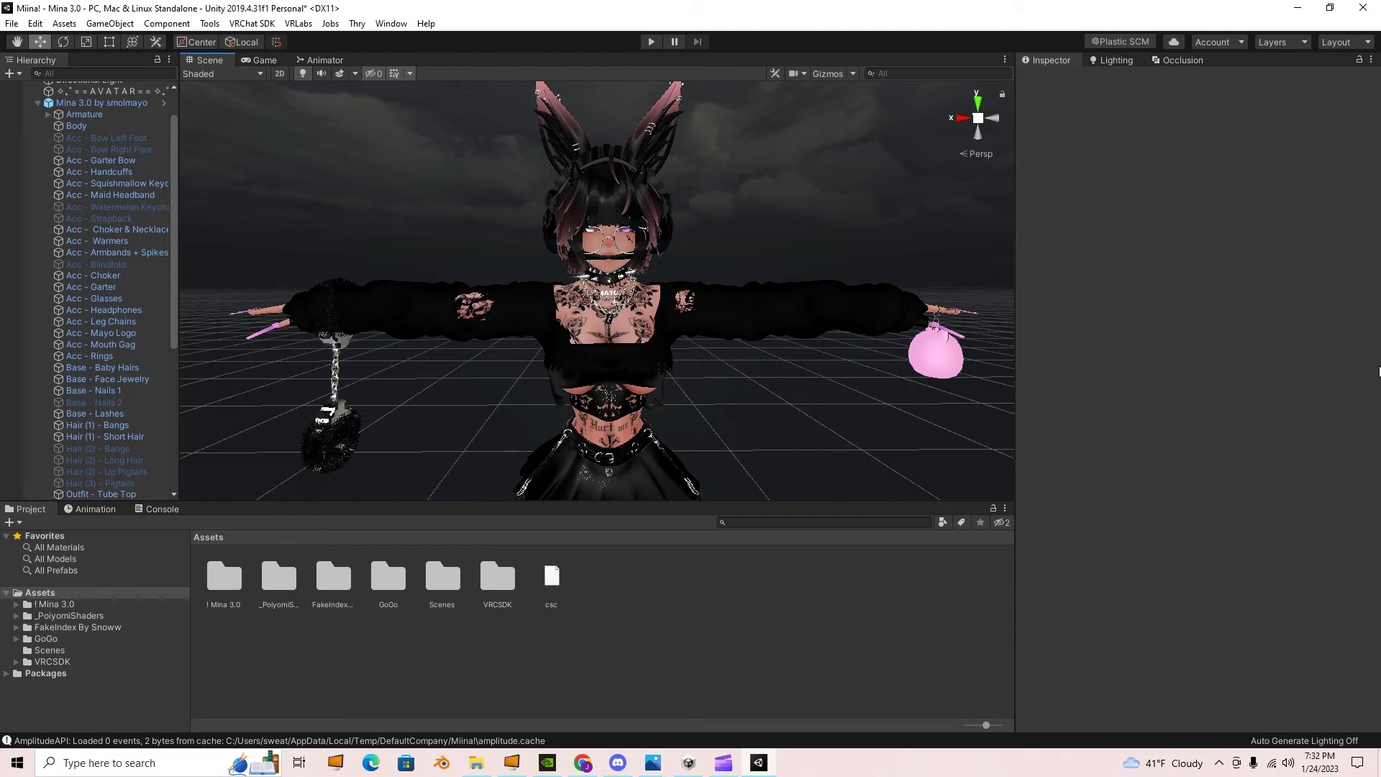
- Switch to Chrome and review the quest version and asset credits on the Mina [ 3.0 ] Gumroad product page
{"action": "left_click", "coordinate": [588, 765]}
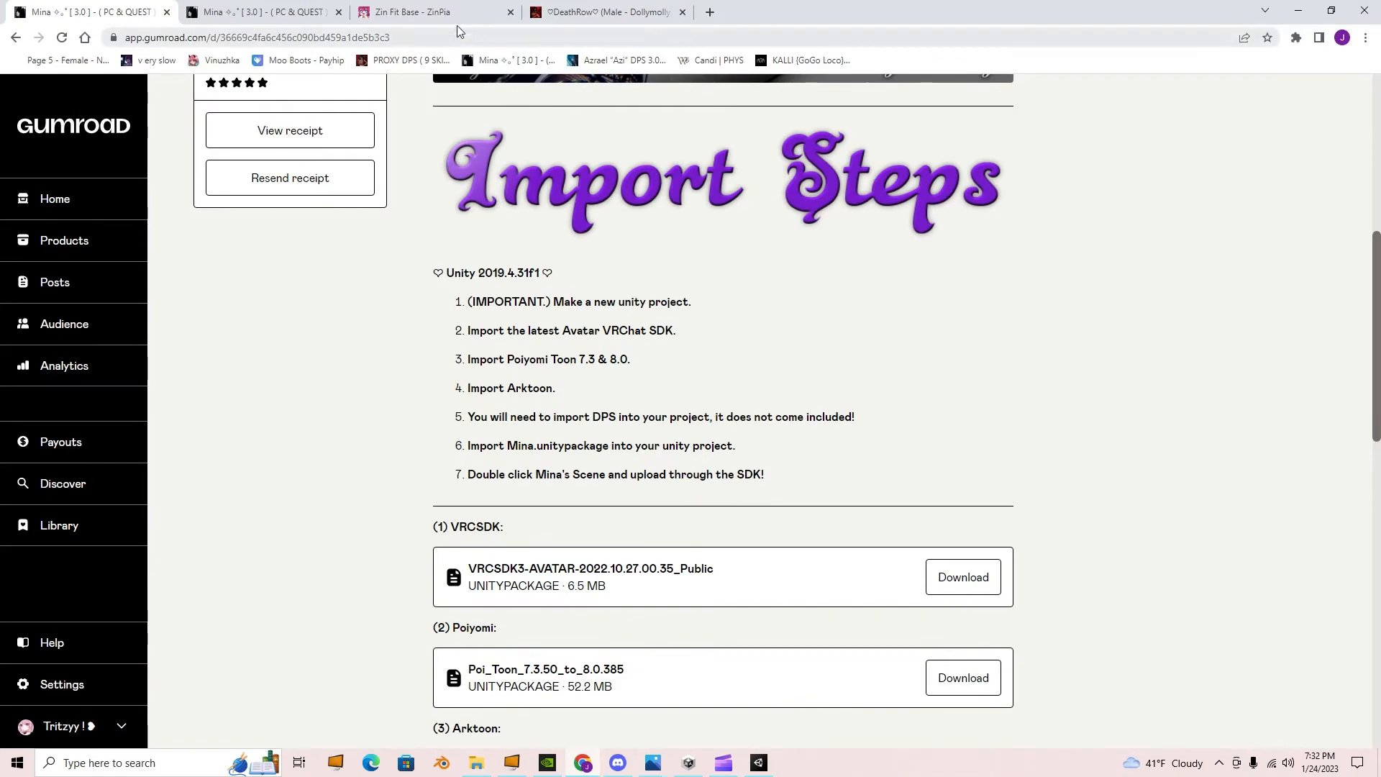
{"action": "left_click", "coordinate": [232, 17]}
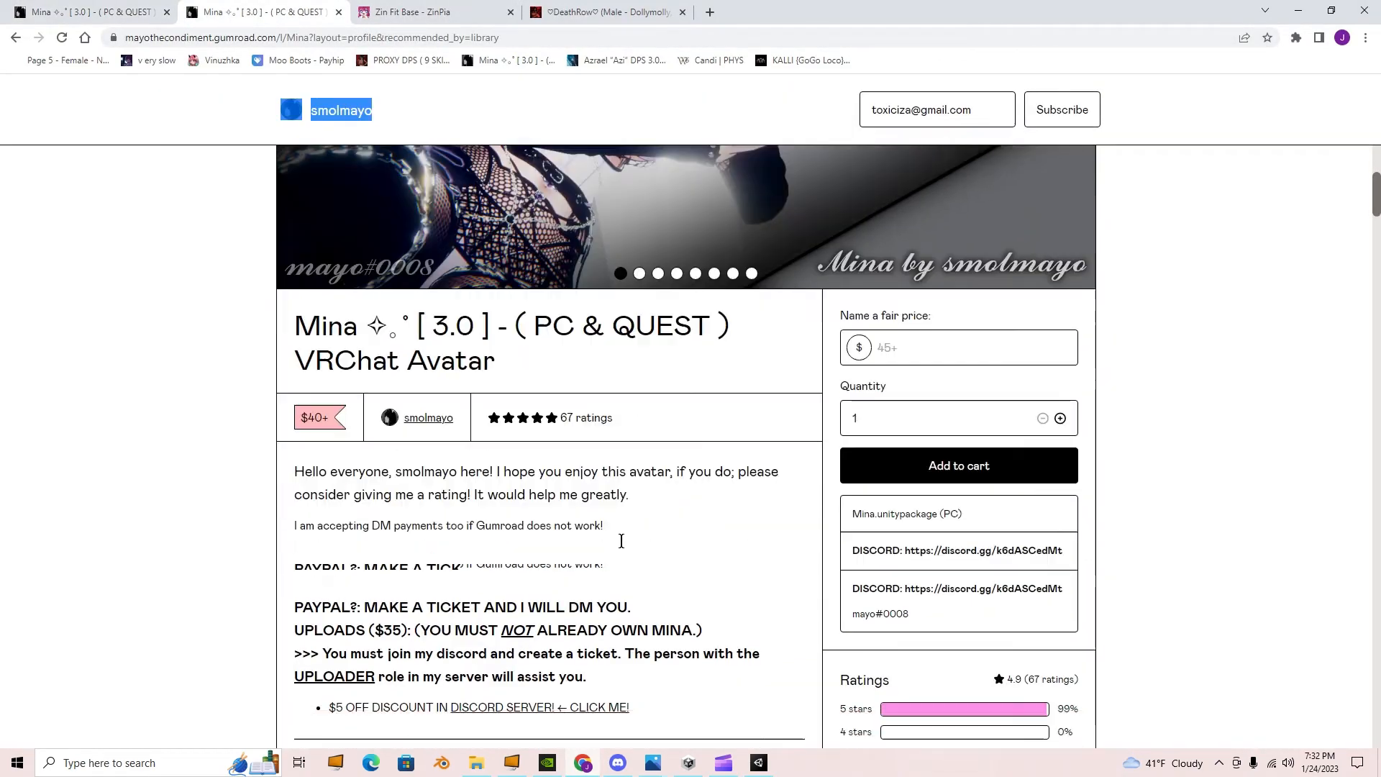
{"action": "scroll", "coordinate": [621, 541], "scroll_direction": "down", "scroll_amount": 20}
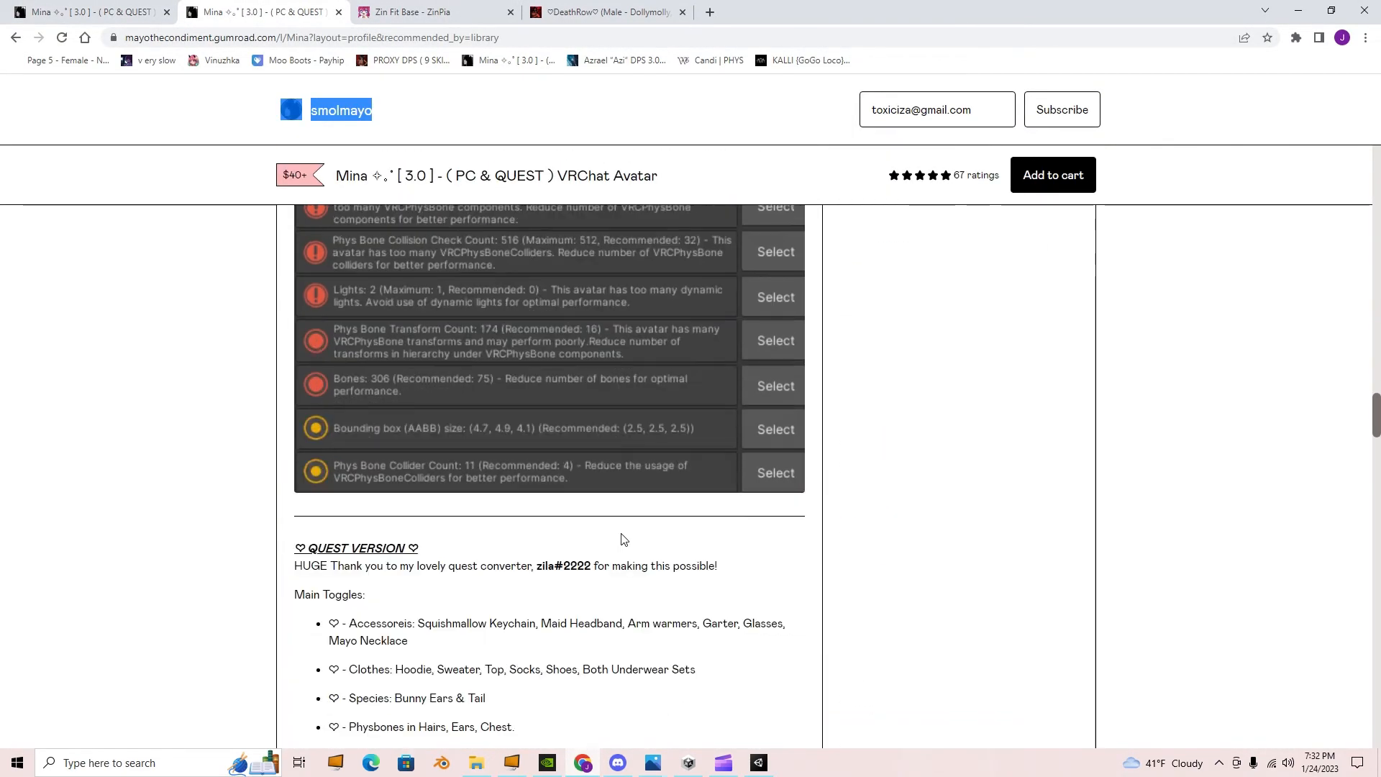
{"action": "scroll", "coordinate": [624, 540], "scroll_direction": "down", "scroll_amount": 20}
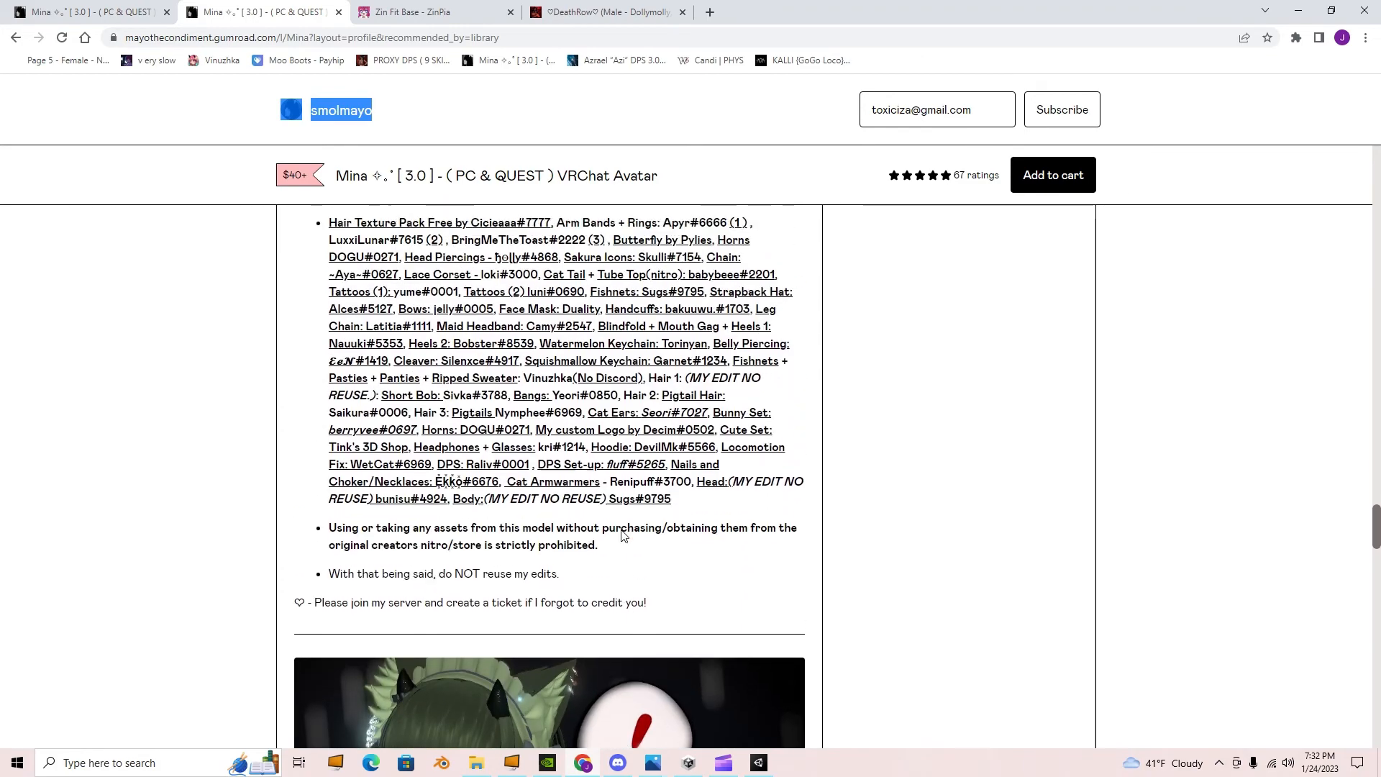
{"action": "scroll", "coordinate": [623, 536], "scroll_direction": "up", "scroll_amount": 1}
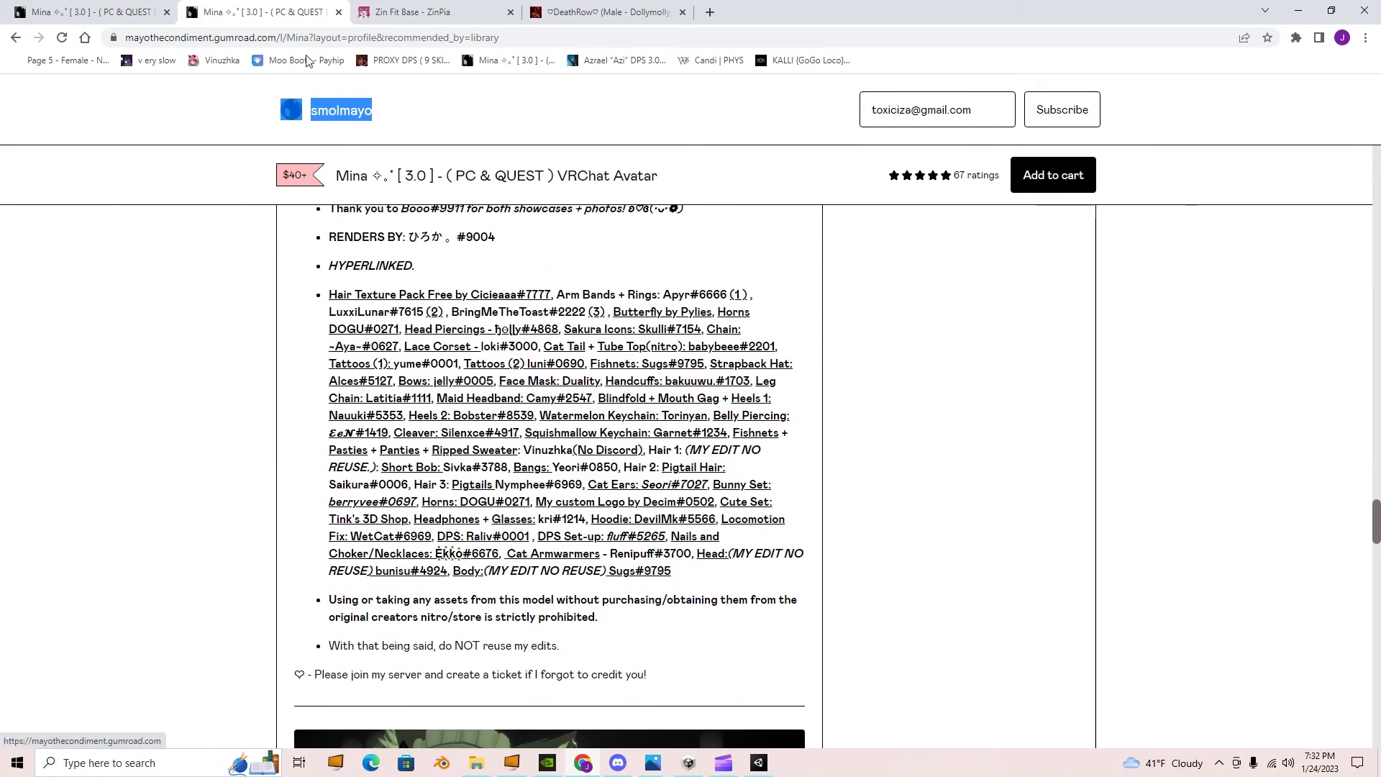
- Review the Zin Fit Base store page and the DeathRow texture's Gumroad page, including its preview image, title and base options
{"action": "left_click", "coordinate": [417, 13]}
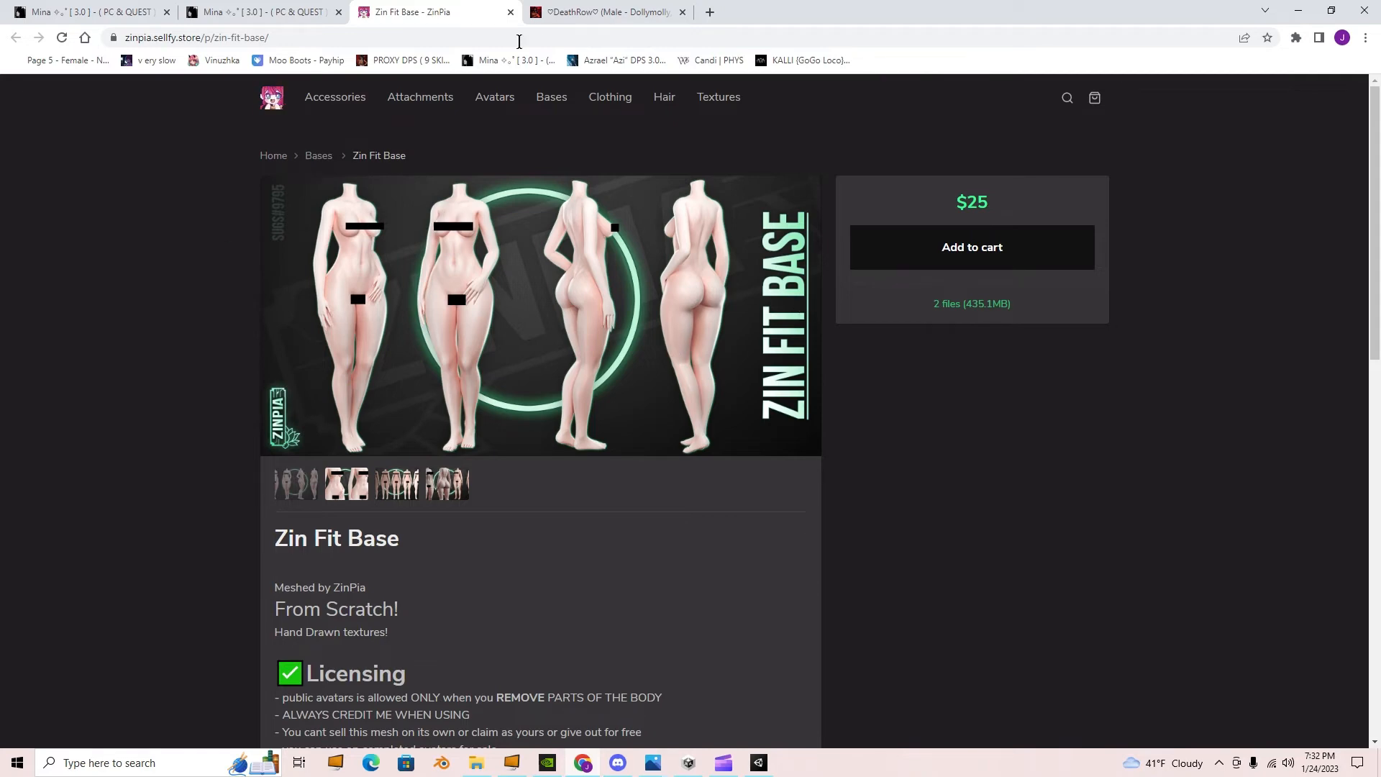
{"action": "left_click", "coordinate": [608, 12]}
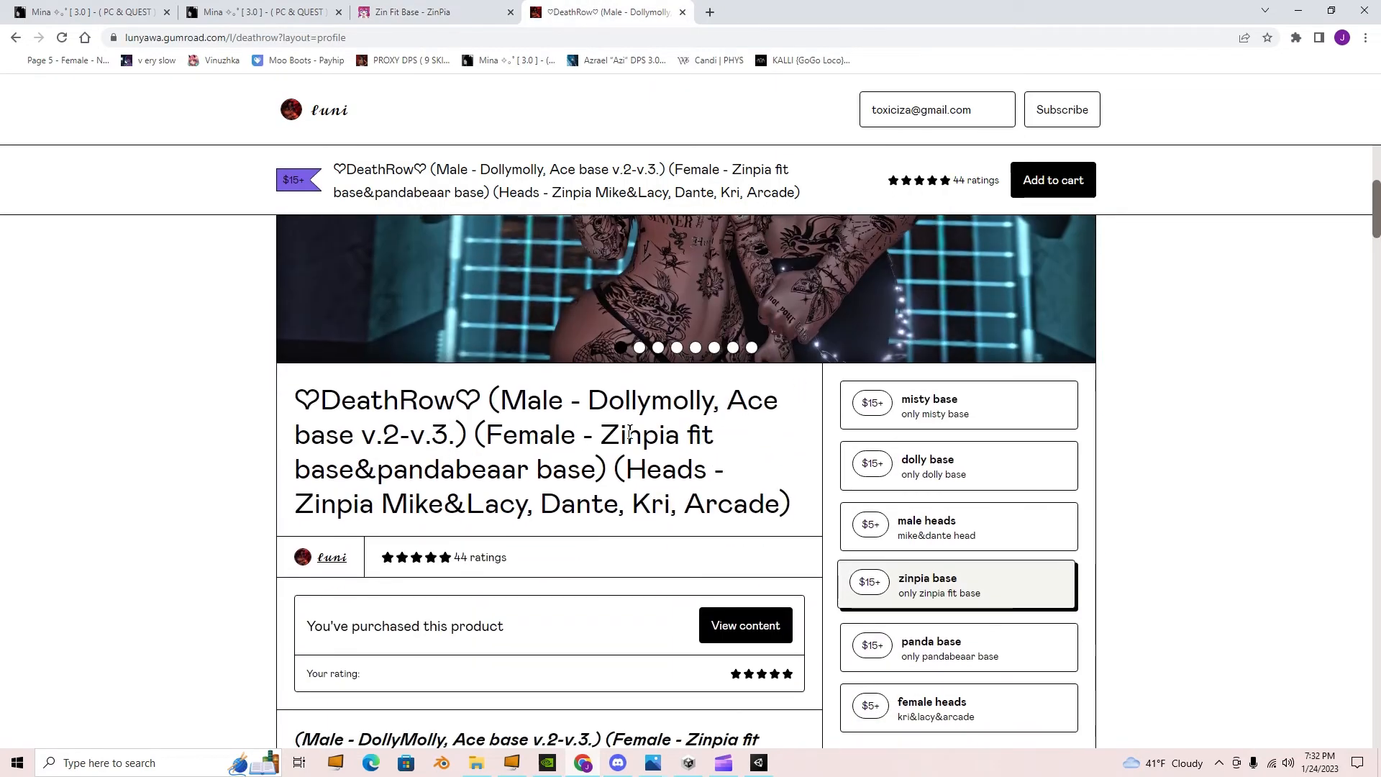
{"action": "scroll", "coordinate": [631, 429], "scroll_direction": "up", "scroll_amount": 5}
{"action": "scroll", "coordinate": [633, 429], "scroll_direction": "down", "scroll_amount": 4}
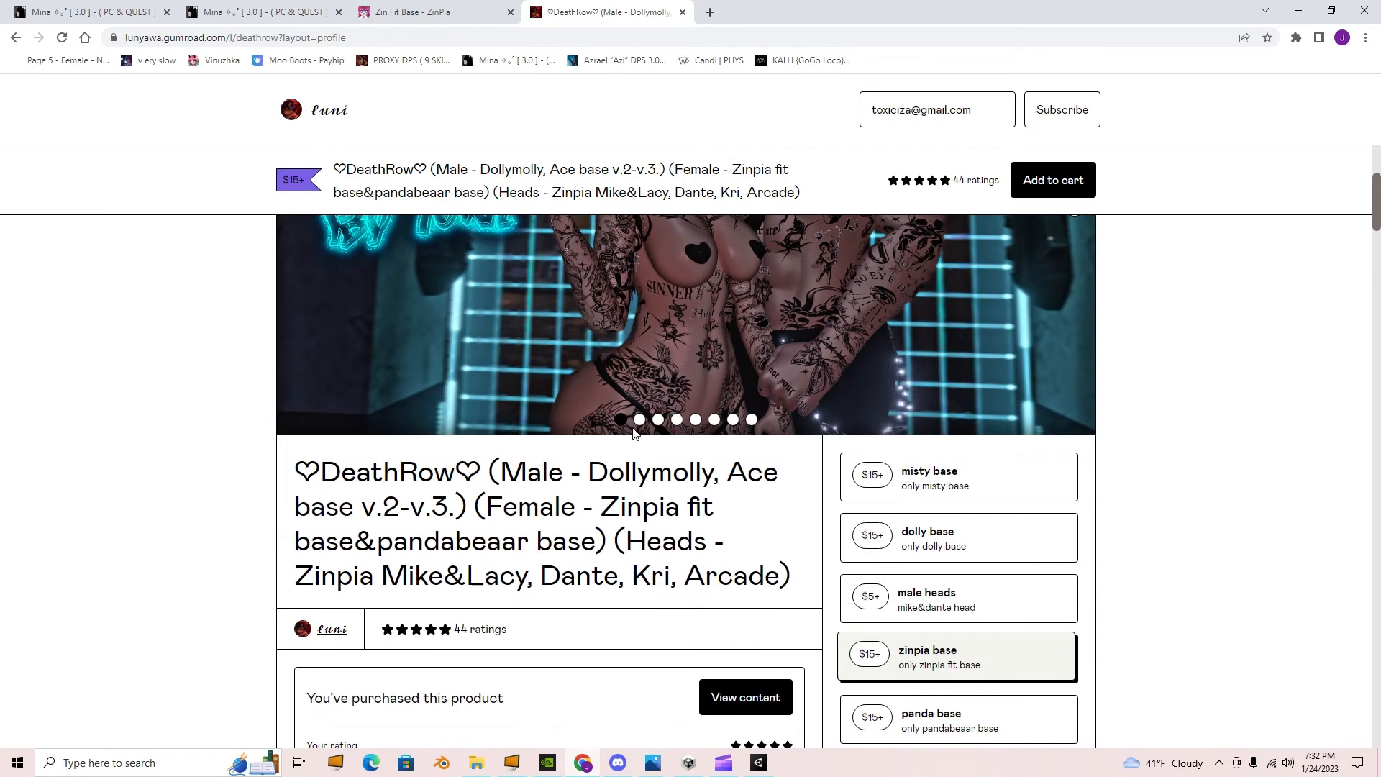
{"action": "scroll", "coordinate": [626, 431], "scroll_direction": "up", "scroll_amount": 4}
{"action": "scroll", "coordinate": [474, 407], "scroll_direction": "down", "scroll_amount": 1}
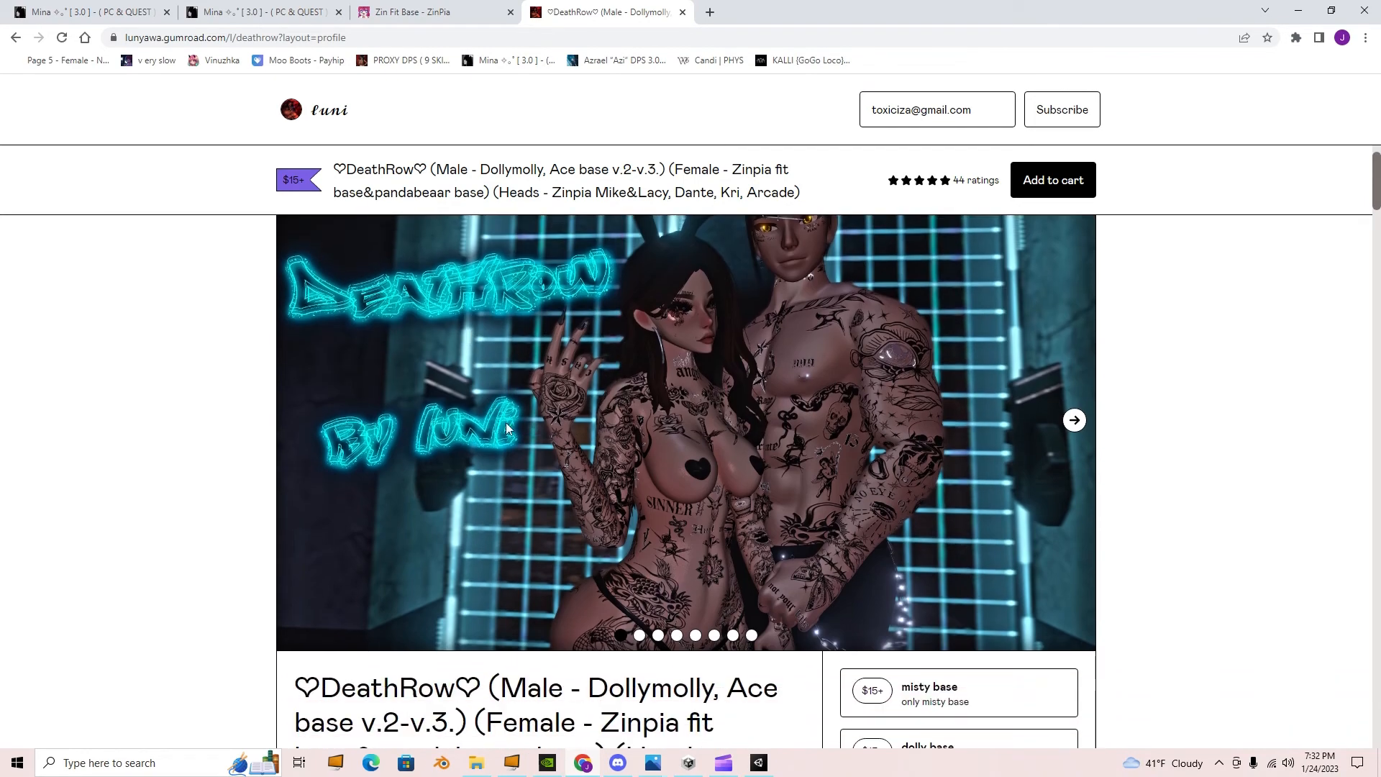
{"action": "scroll", "coordinate": [468, 321], "scroll_direction": "down", "scroll_amount": 3}
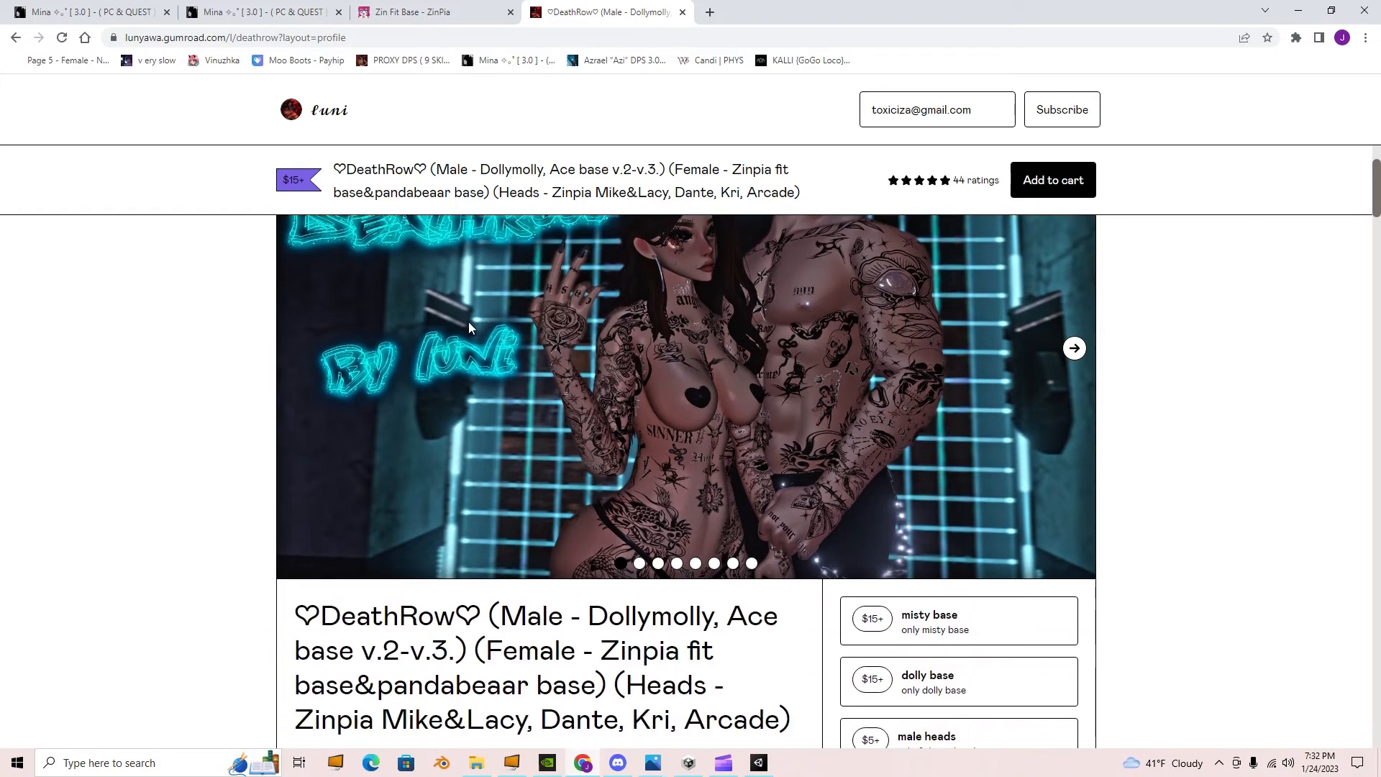
{"action": "scroll", "coordinate": [608, 328], "scroll_direction": "down", "scroll_amount": 1}
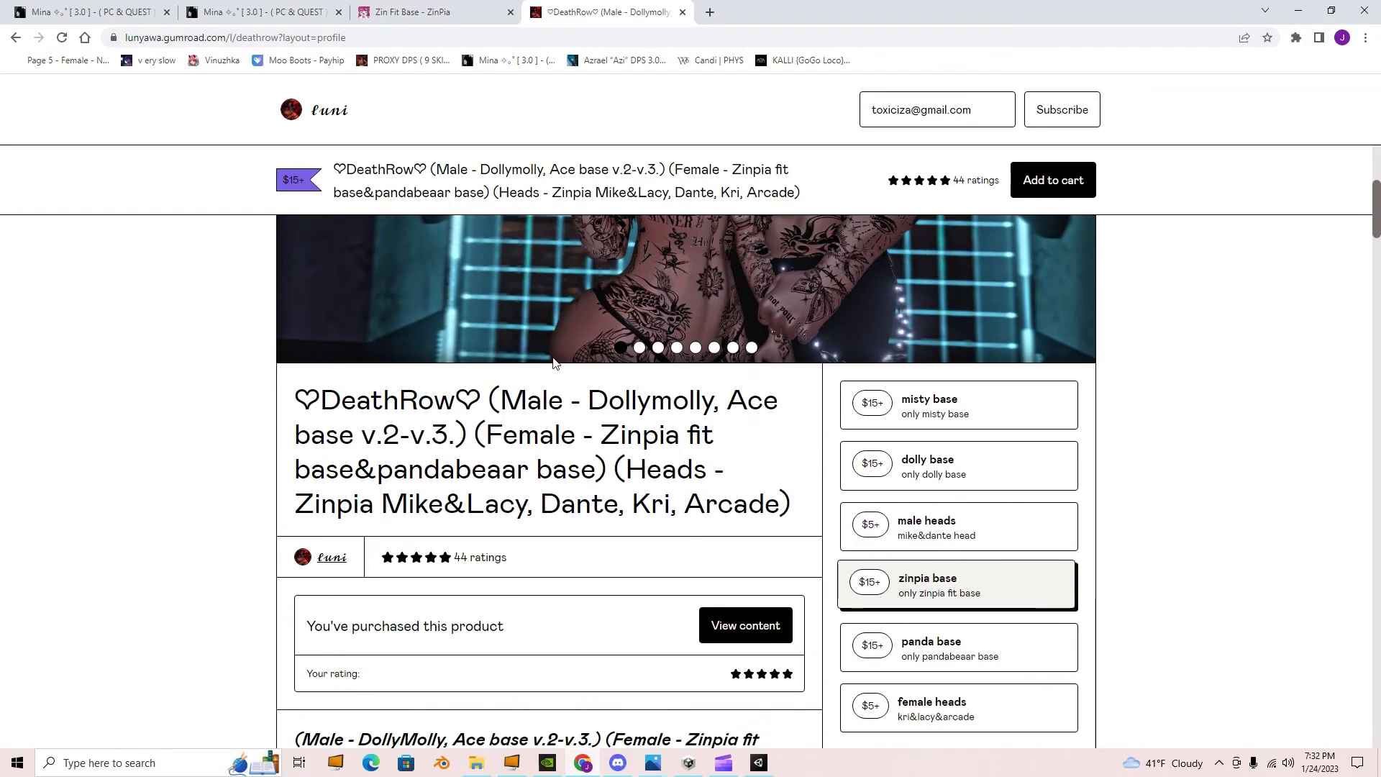
{"action": "scroll", "coordinate": [532, 362], "scroll_direction": "down", "scroll_amount": 2}
{"action": "scroll", "coordinate": [532, 362], "scroll_direction": "down", "scroll_amount": 2}
{"action": "scroll", "coordinate": [573, 371], "scroll_direction": "up", "scroll_amount": 6}
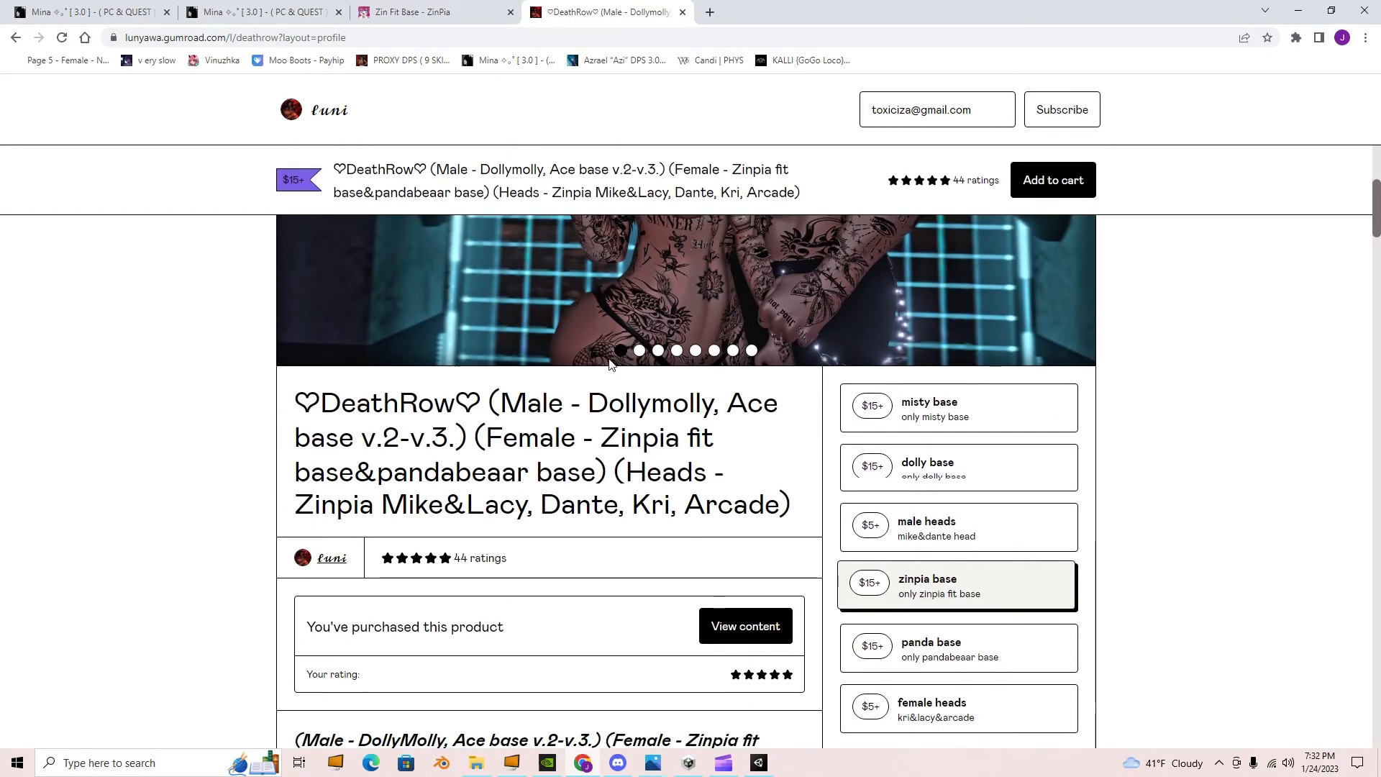
{"action": "scroll", "coordinate": [627, 359], "scroll_direction": "down", "scroll_amount": 3}
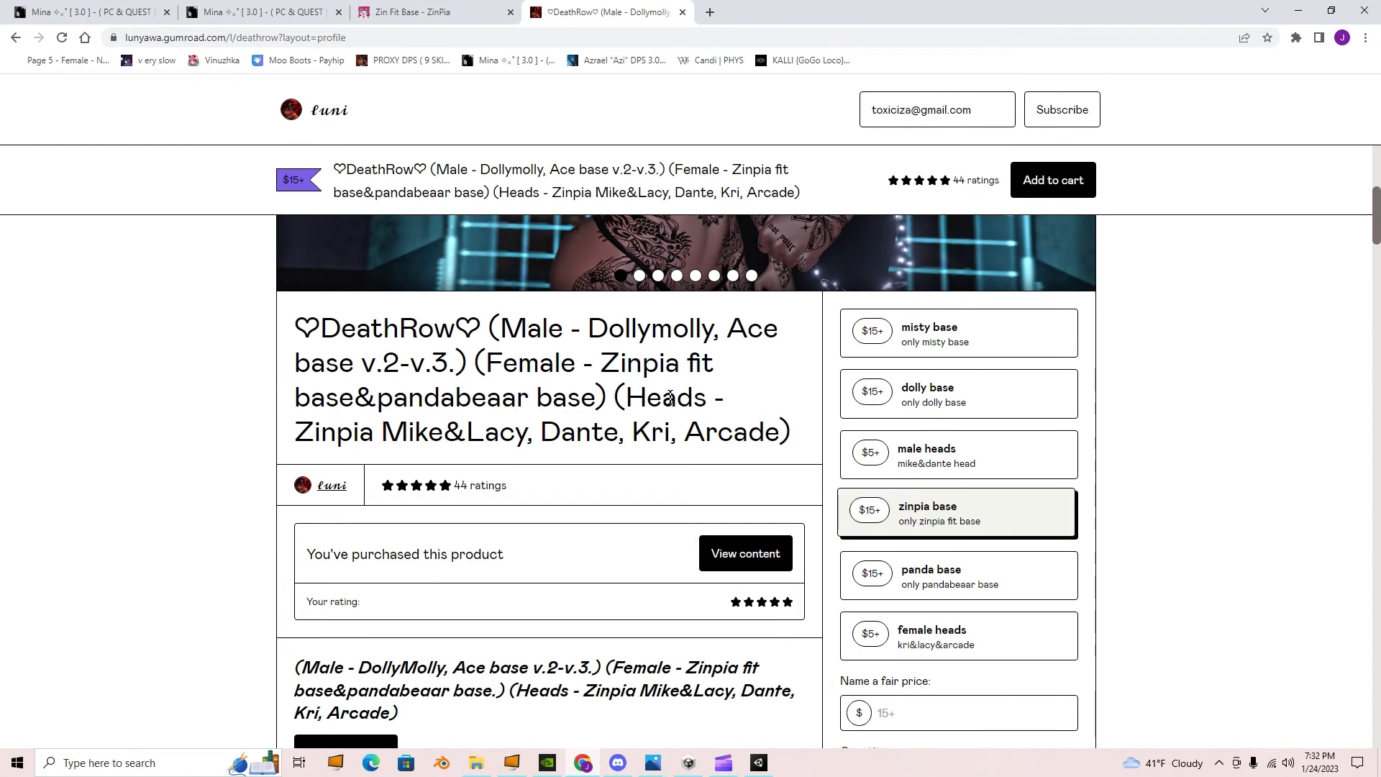
{"action": "scroll", "coordinate": [1177, 462], "scroll_direction": "down", "scroll_amount": 2}
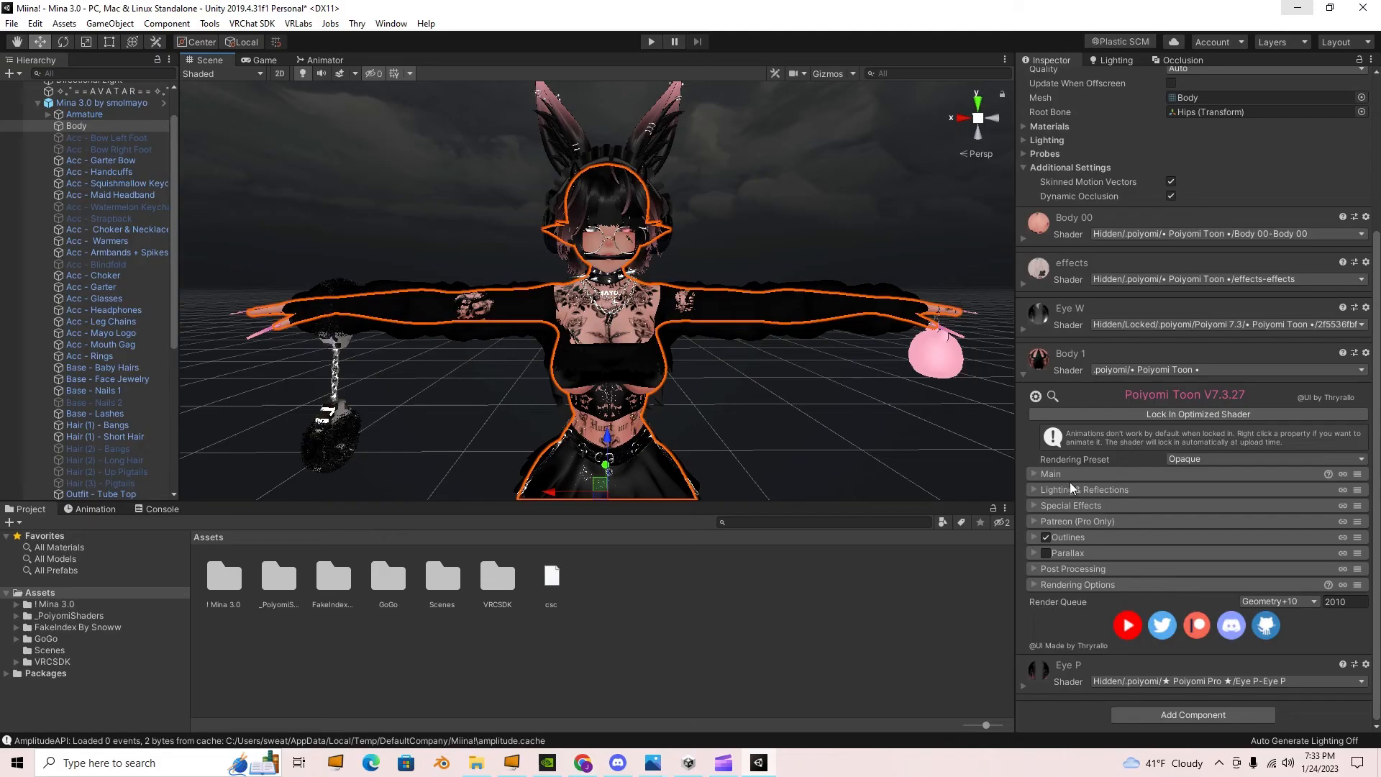
- Expand Main in the Body 1 material, locate its main texture in the project, and inspect Fishnets.png in the image viewer
{"action": "left_click", "coordinate": [1070, 476]}
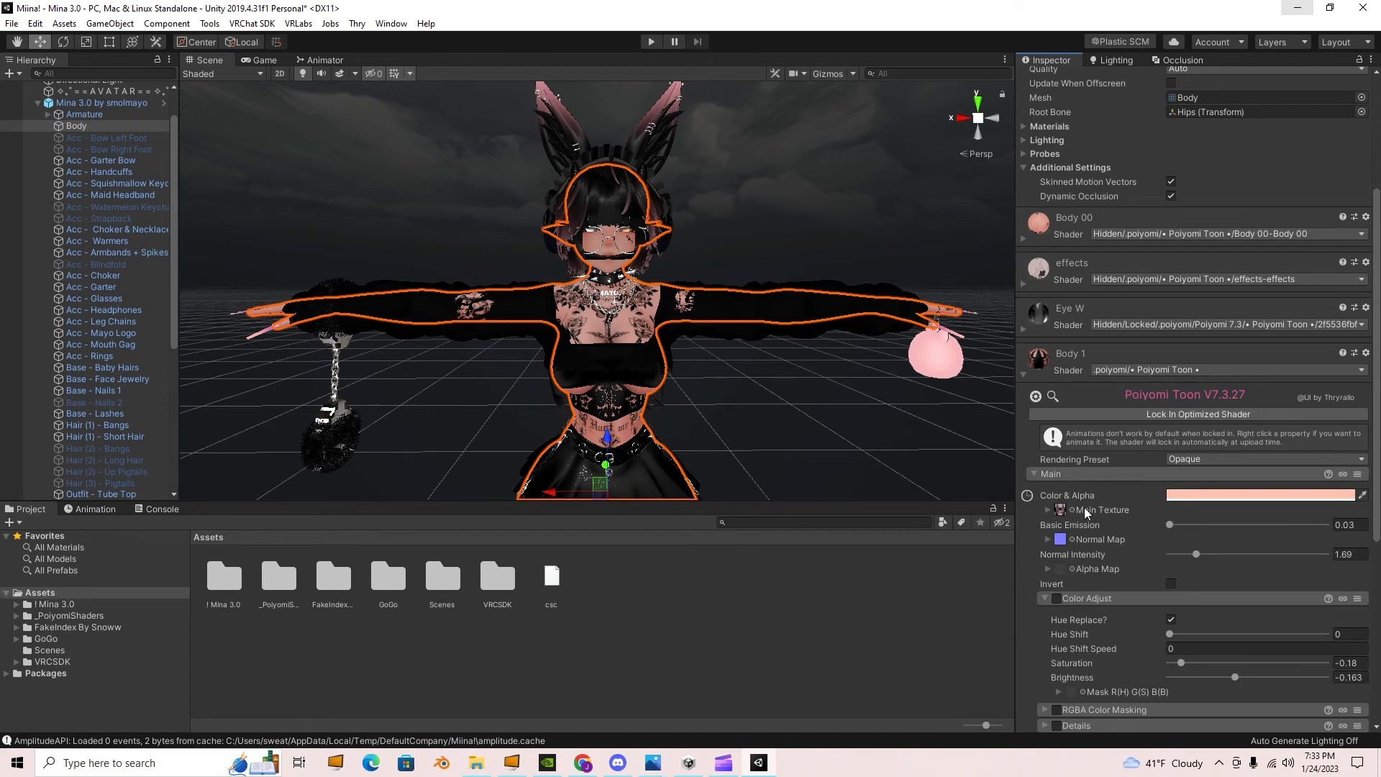
{"action": "left_click", "coordinate": [1062, 511]}
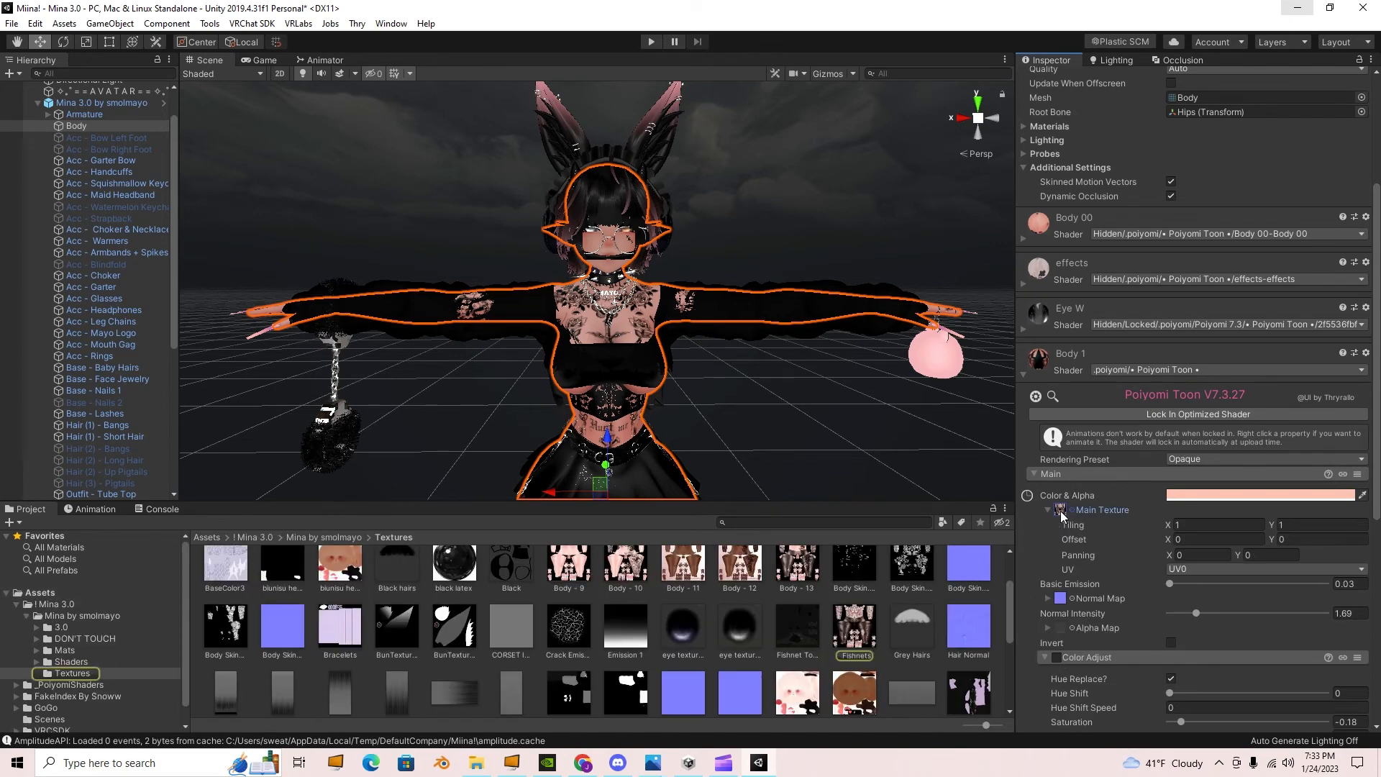
{"action": "double_click", "coordinate": [857, 622]}
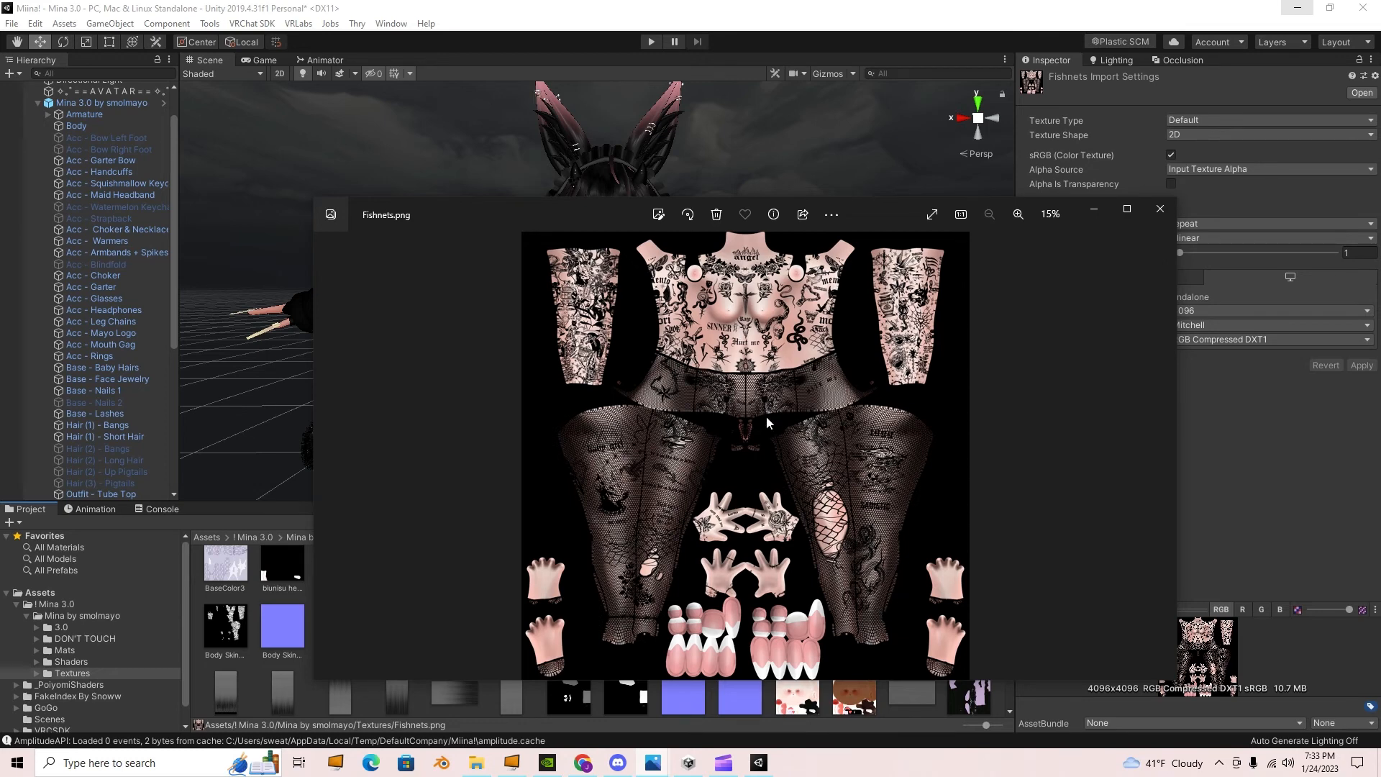
{"action": "scroll", "coordinate": [705, 420], "scroll_direction": "up", "scroll_amount": 3}
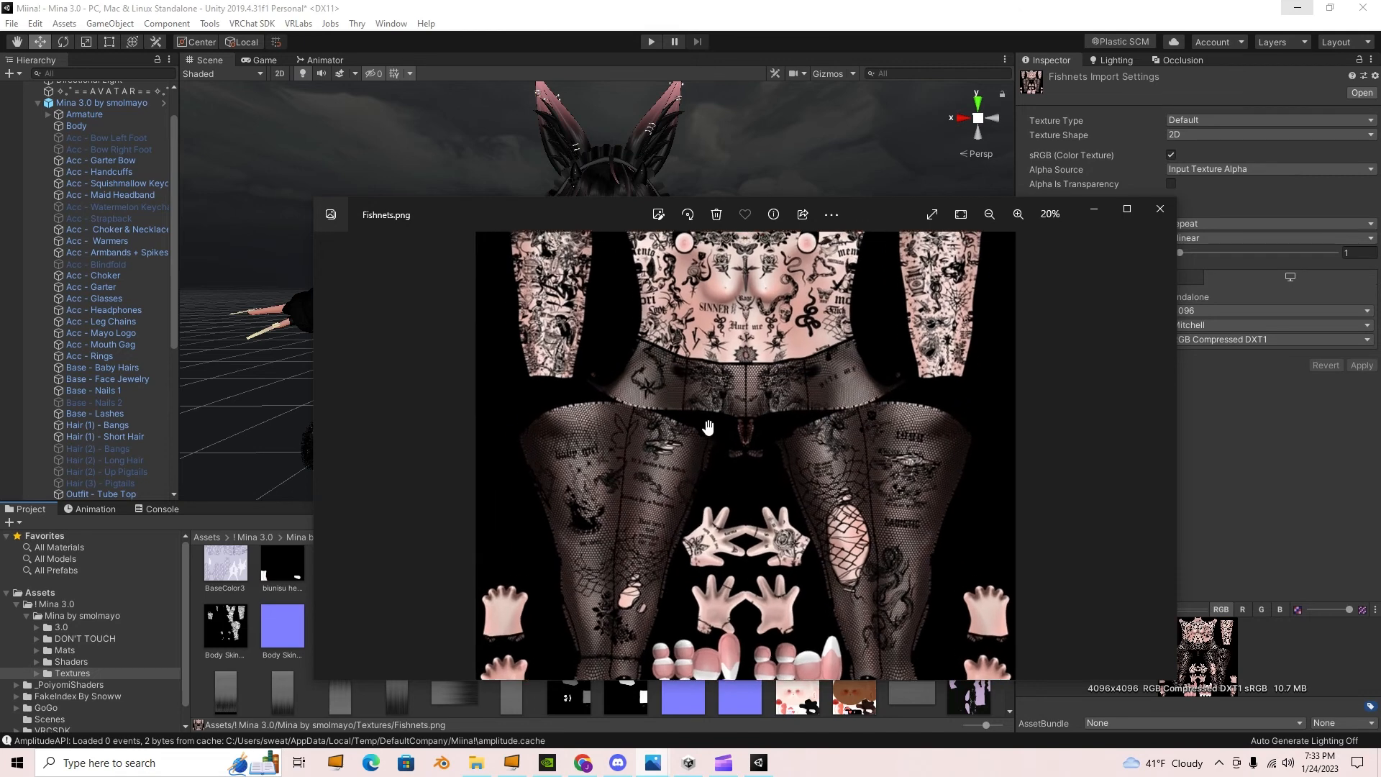
{"action": "scroll", "coordinate": [769, 484], "scroll_direction": "down", "scroll_amount": 1}
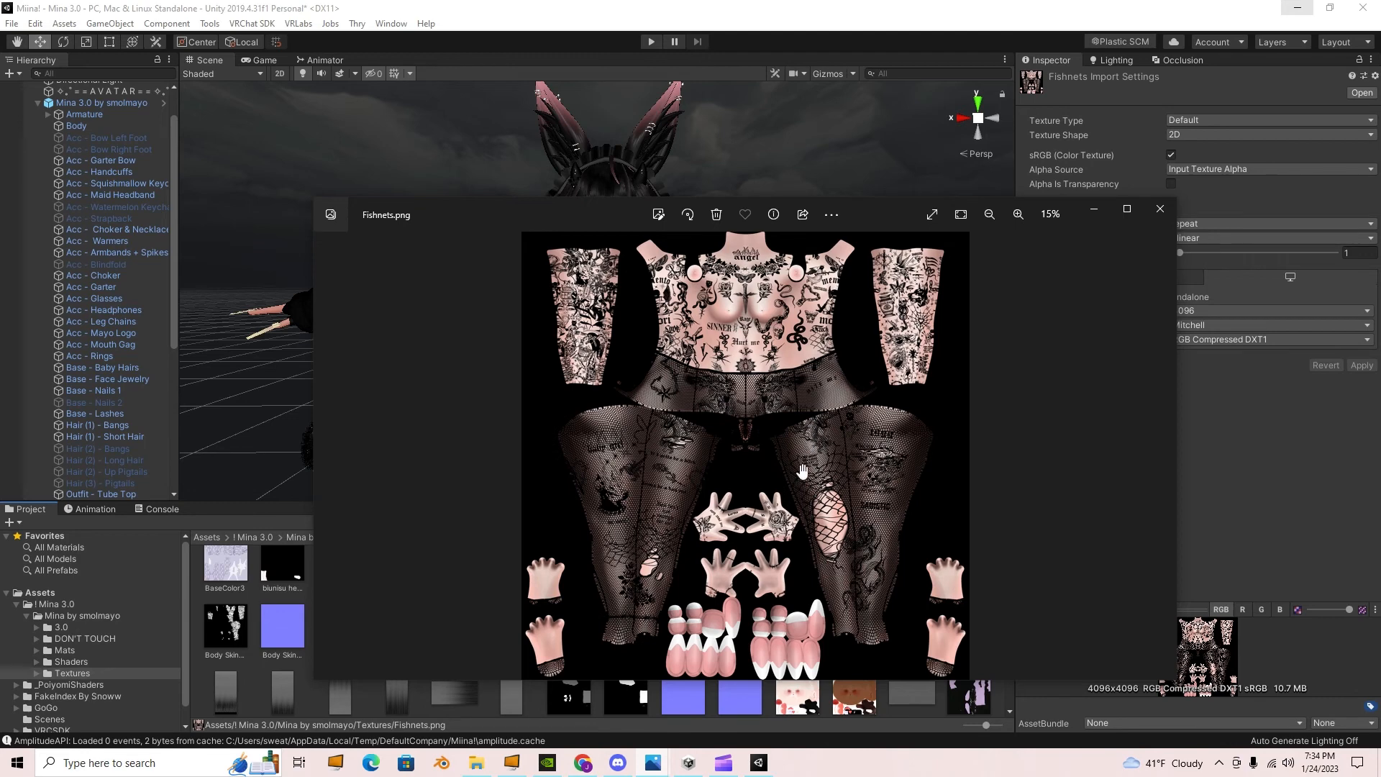
{"action": "left_click", "coordinate": [1094, 209]}
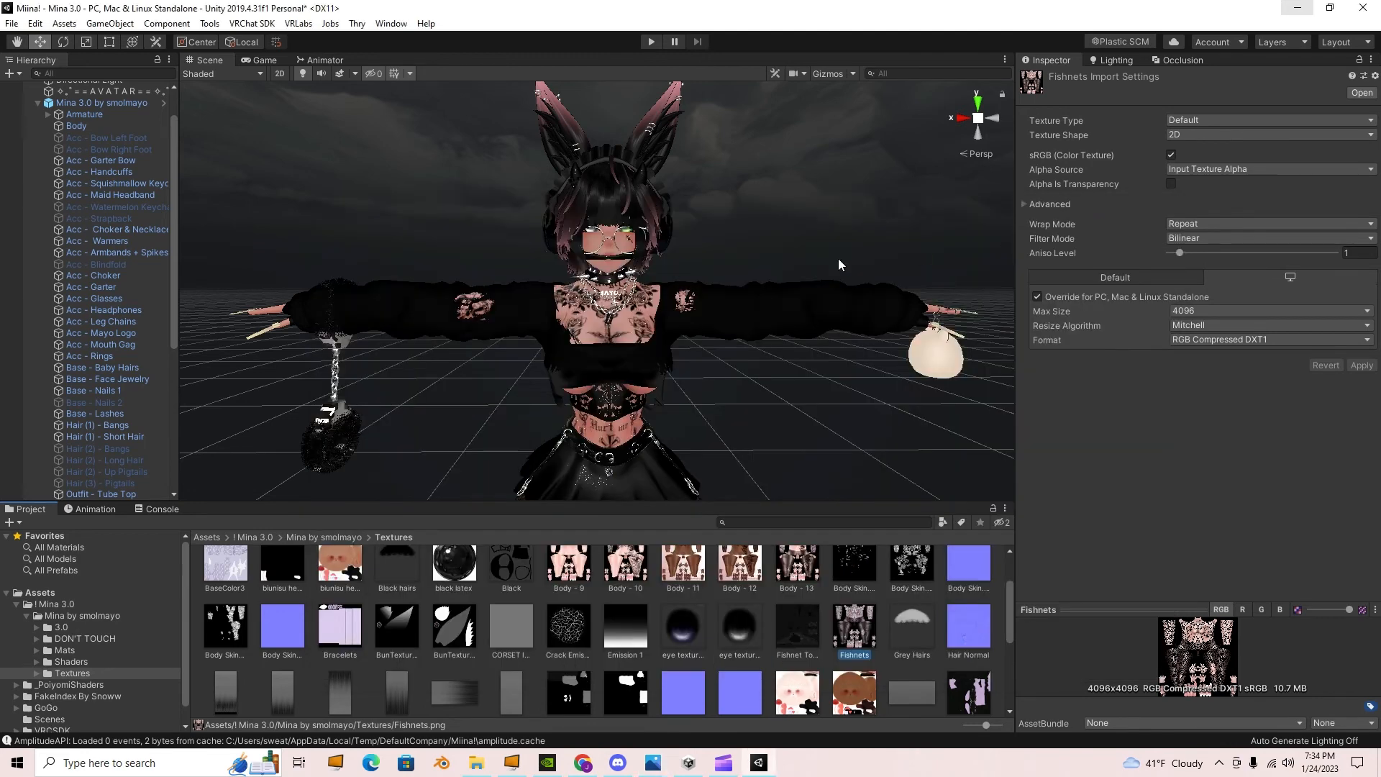
- Reselect the avatar's Body, assign the Fishnets texture as the Body 1 material's Main Texture, and collapse Main
{"action": "left_click", "coordinate": [627, 325]}
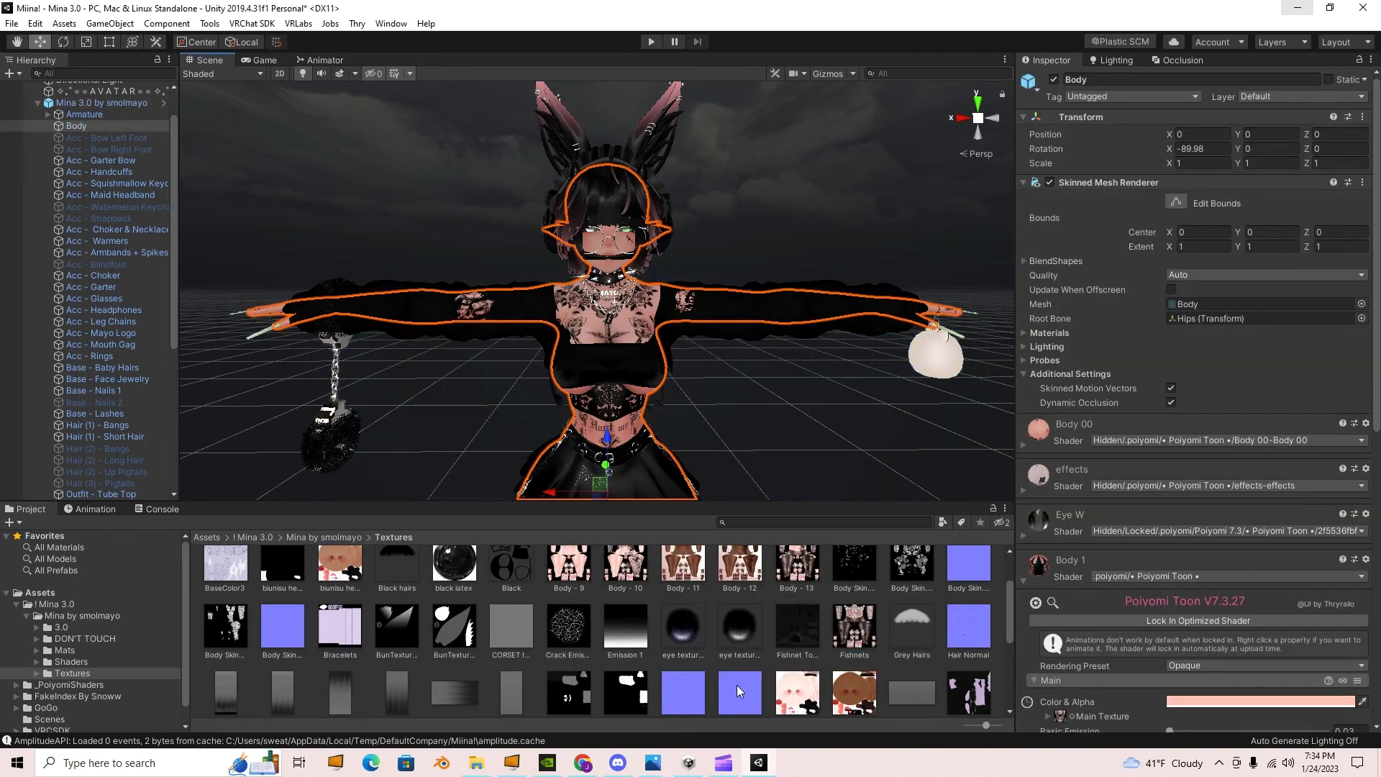
{"action": "scroll", "coordinate": [739, 690], "scroll_direction": "down", "scroll_amount": 1}
{"action": "scroll", "coordinate": [1097, 550], "scroll_direction": "down", "scroll_amount": 3}
{"action": "left_click_drag", "start_coordinate": [865, 592], "coordinate": [1086, 586]}
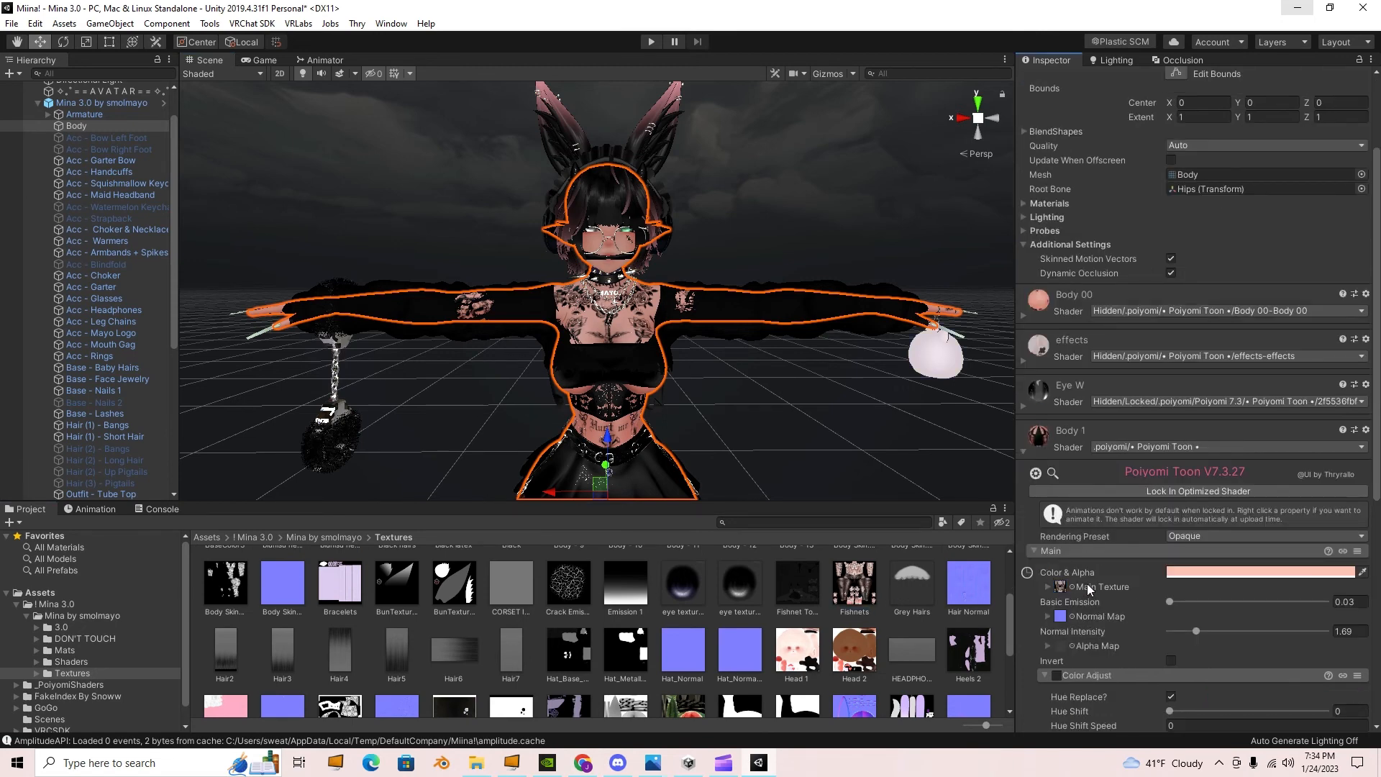
{"action": "left_click", "coordinate": [1098, 552]}
- Look through the Body 1 material's Special Effects settings, including Emission, and collapse the section
{"action": "scroll", "coordinate": [1098, 545], "scroll_direction": "down", "scroll_amount": 2}
{"action": "left_click", "coordinate": [1084, 509]}
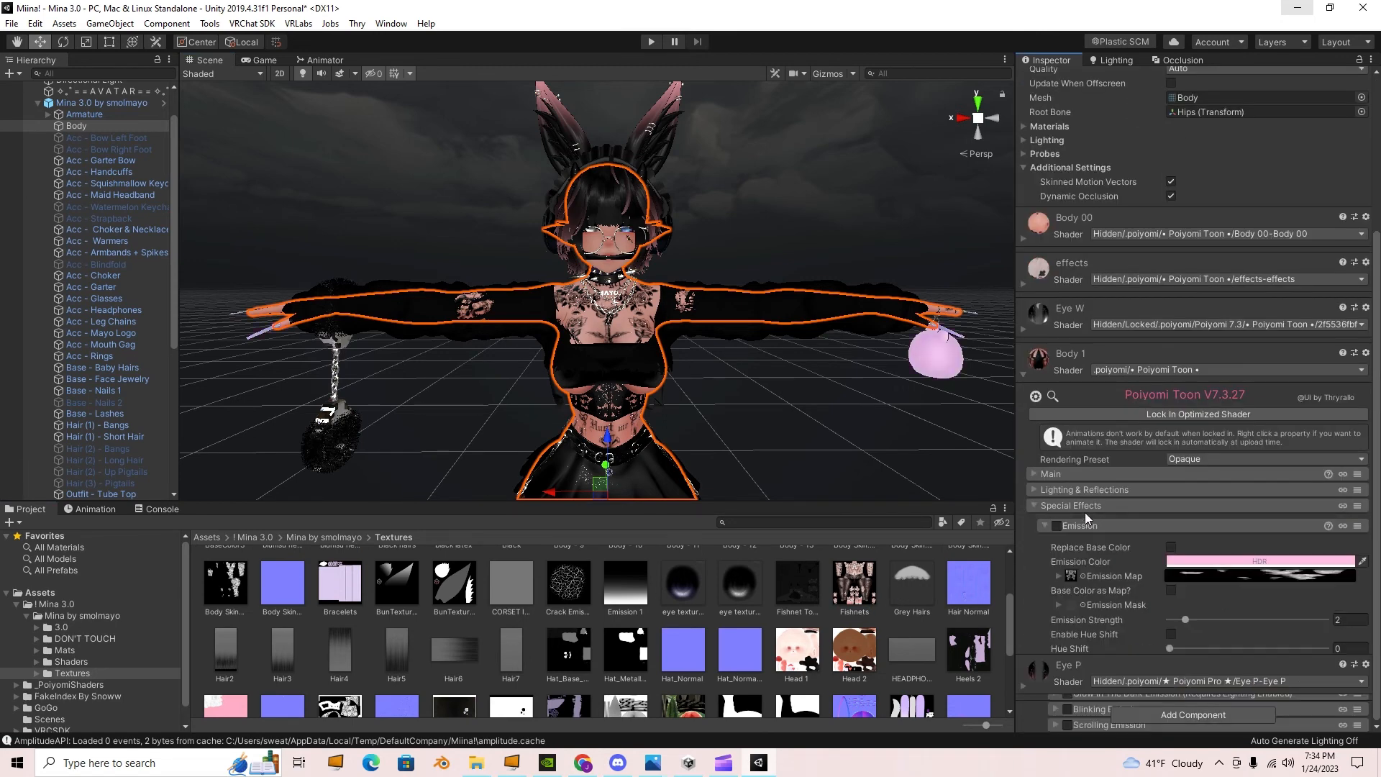
{"action": "scroll", "coordinate": [1091, 540], "scroll_direction": "down", "scroll_amount": 6}
{"action": "scroll", "coordinate": [1088, 523], "scroll_direction": "up", "scroll_amount": 3}
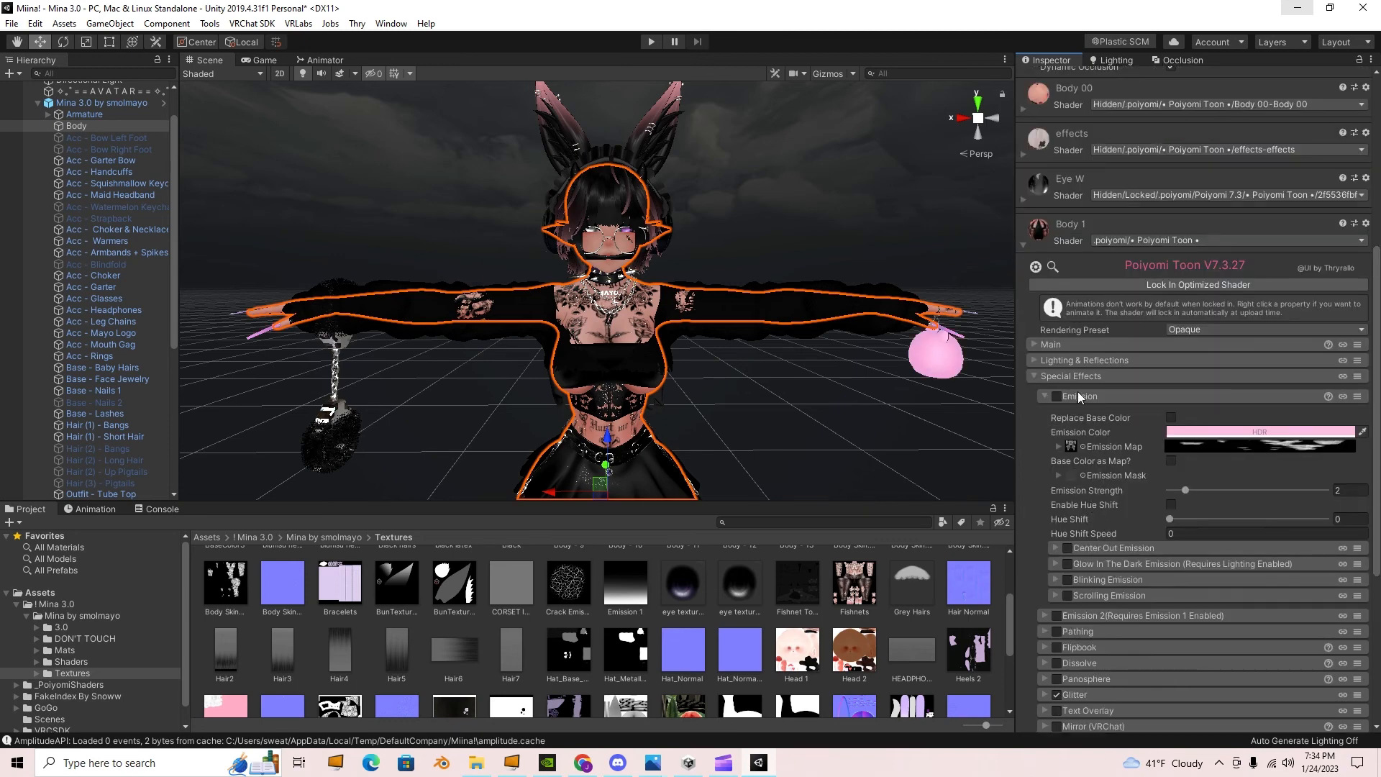
{"action": "left_click", "coordinate": [1086, 380]}
- Expand Matcap in the Body 1 material's Lighting & Reflections settings and assign the Fishnets texture as the matcap mask
{"action": "left_click", "coordinate": [1086, 490]}
{"action": "scroll", "coordinate": [1127, 539], "scroll_direction": "down", "scroll_amount": 2}
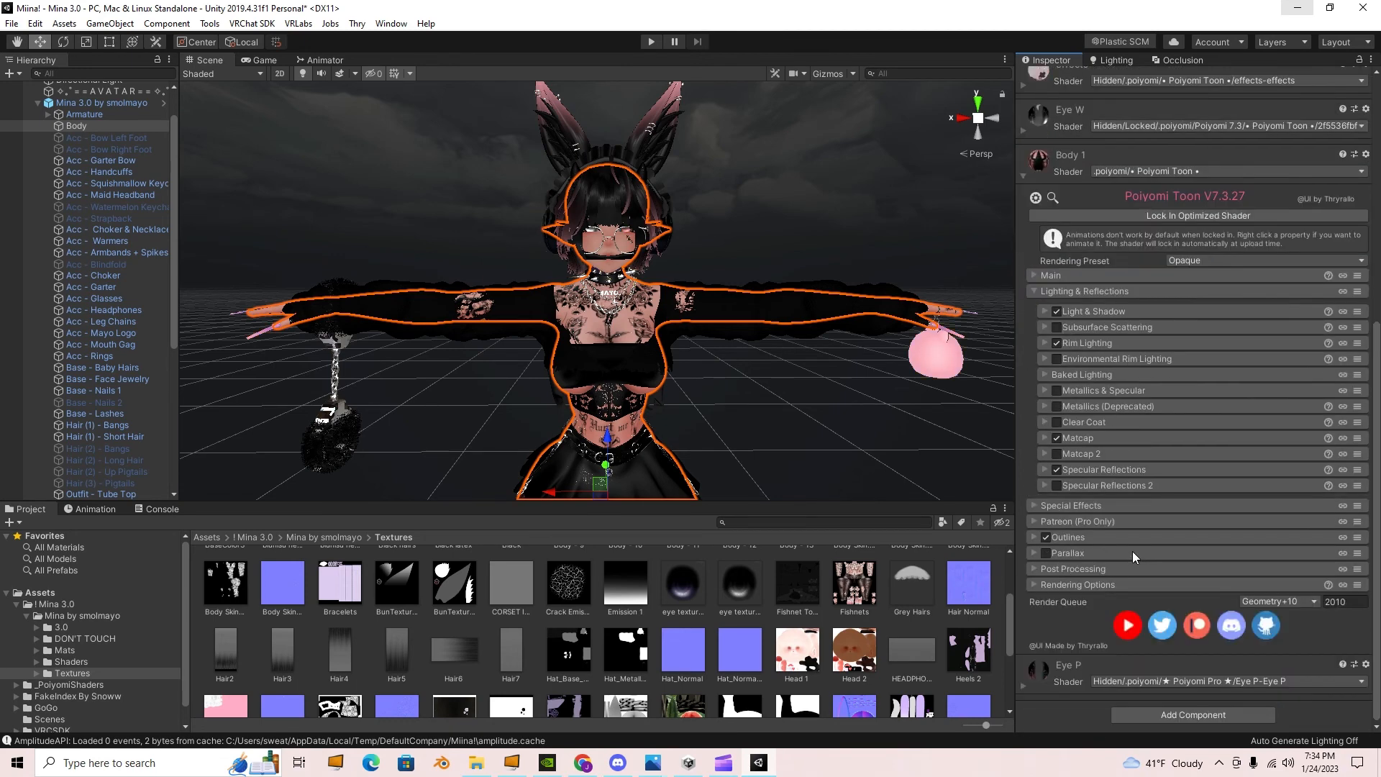
{"action": "left_click", "coordinate": [1093, 566]}
{"action": "scroll", "coordinate": [1142, 550], "scroll_direction": "down", "scroll_amount": 4}
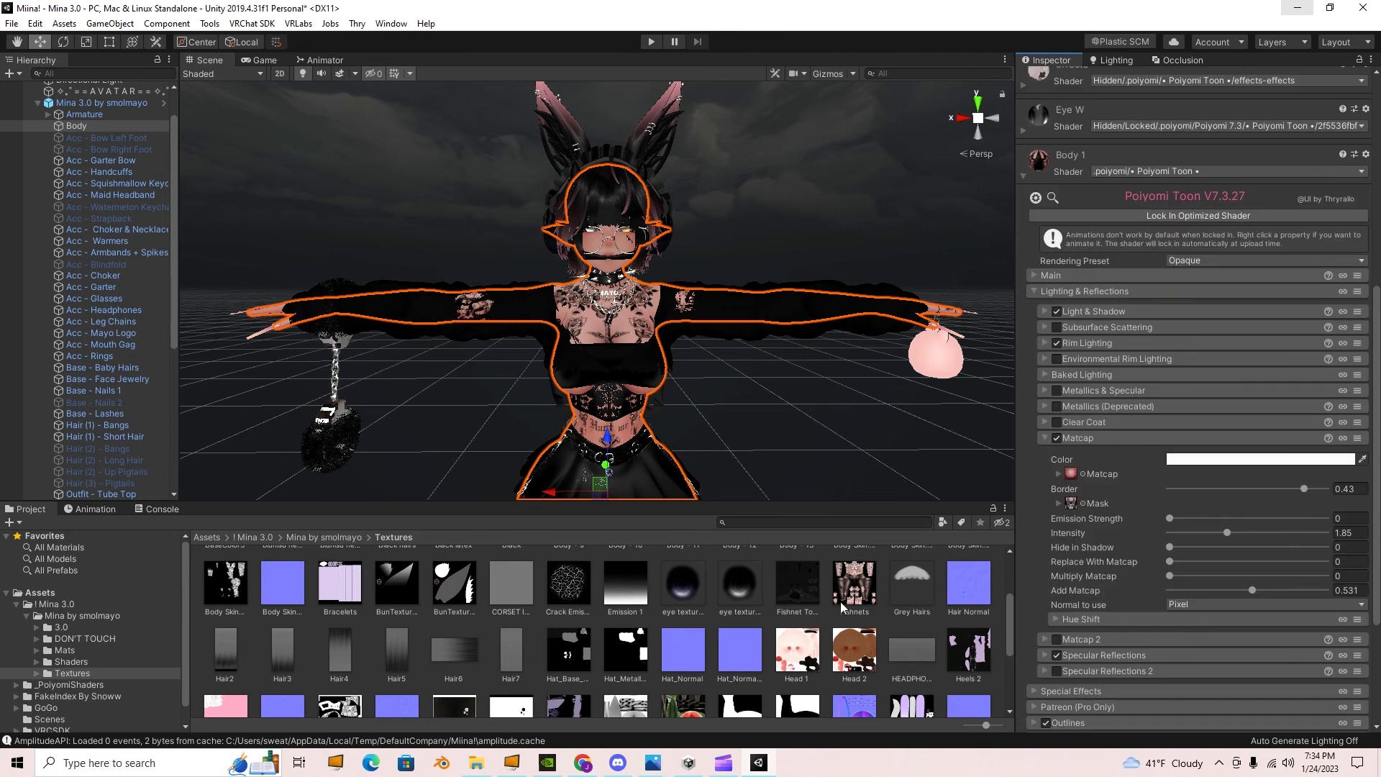
{"action": "left_click_drag", "start_coordinate": [854, 575], "coordinate": [1073, 506]}
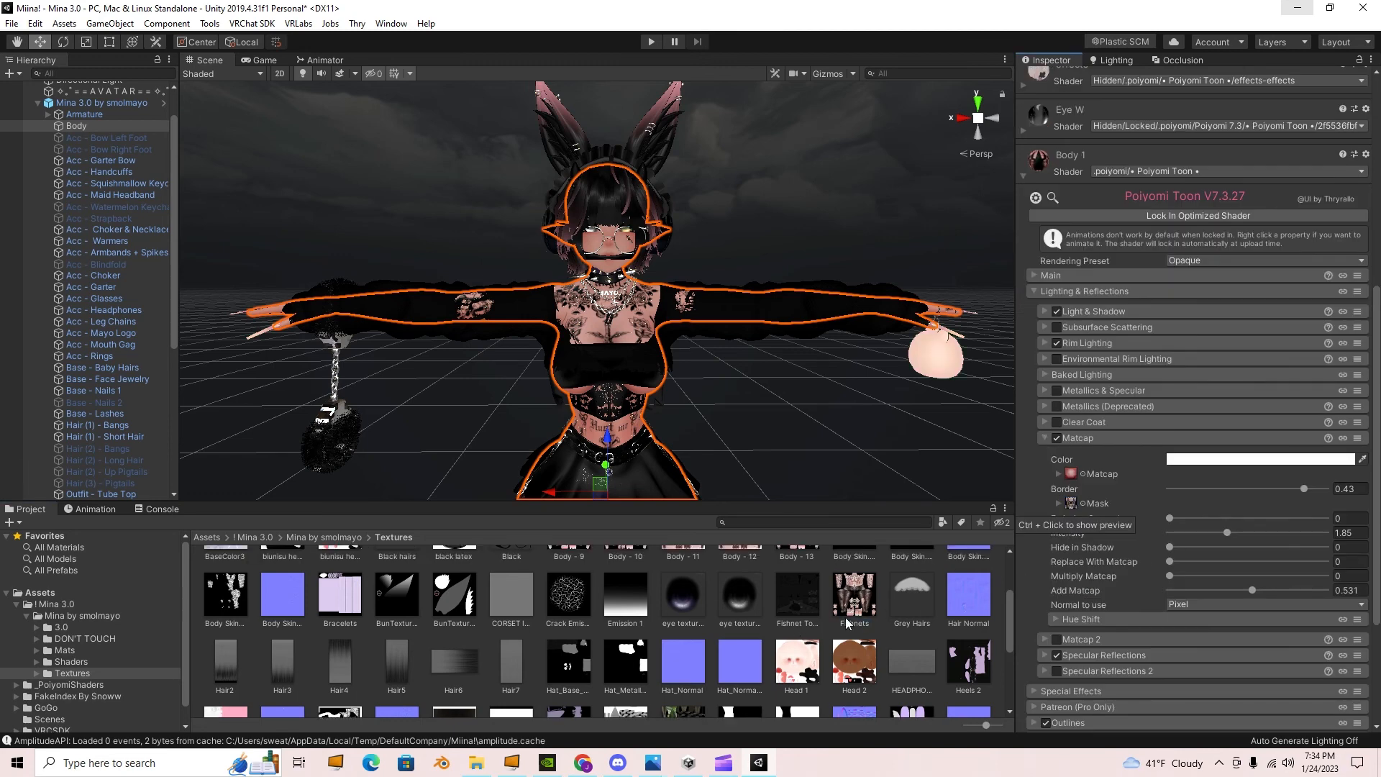
- Try the Body - 13 texture as the matcap mask and inspect how the chest tattoos shine from different angles
{"action": "scroll", "coordinate": [894, 620], "scroll_direction": "down", "scroll_amount": 2}
{"action": "scroll", "coordinate": [895, 620], "scroll_direction": "up", "scroll_amount": 4}
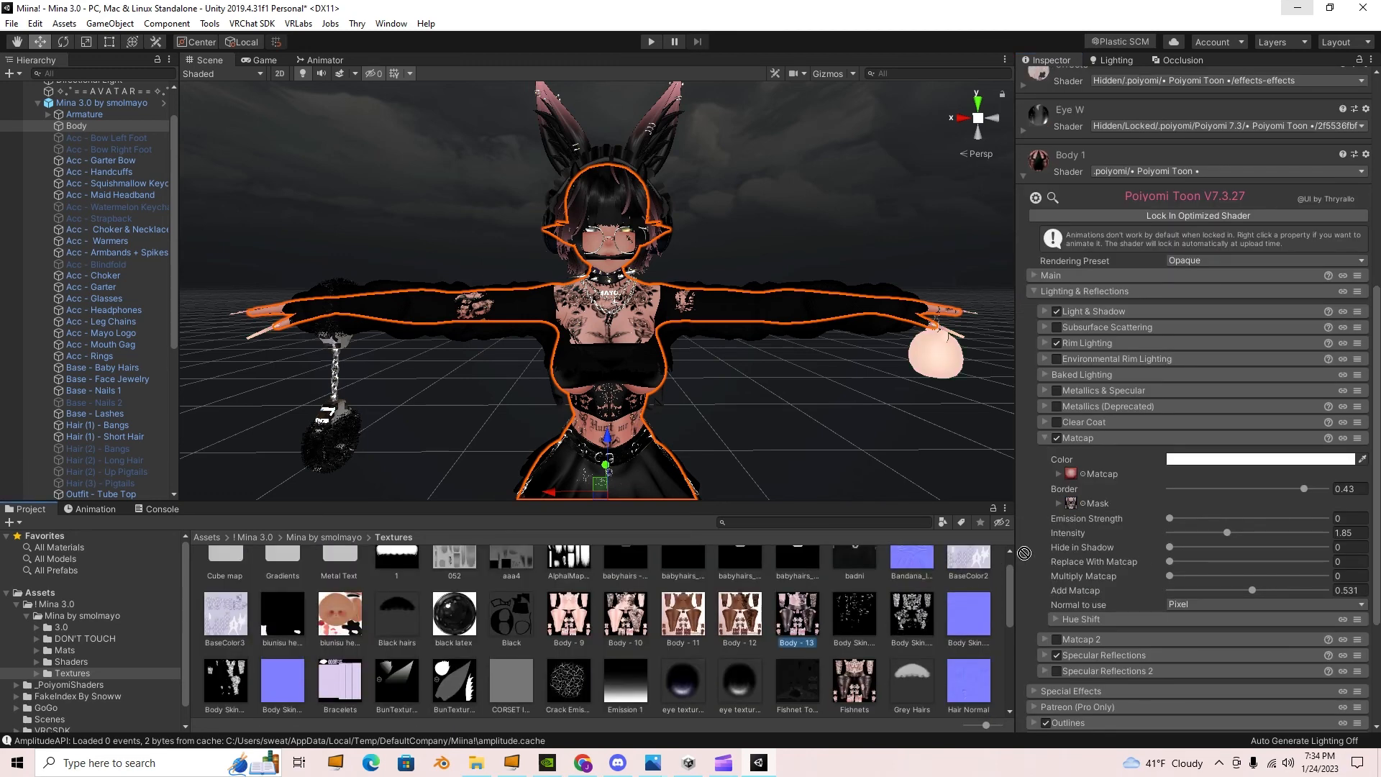
{"action": "scroll", "coordinate": [701, 412], "scroll_direction": "up", "scroll_amount": 10}
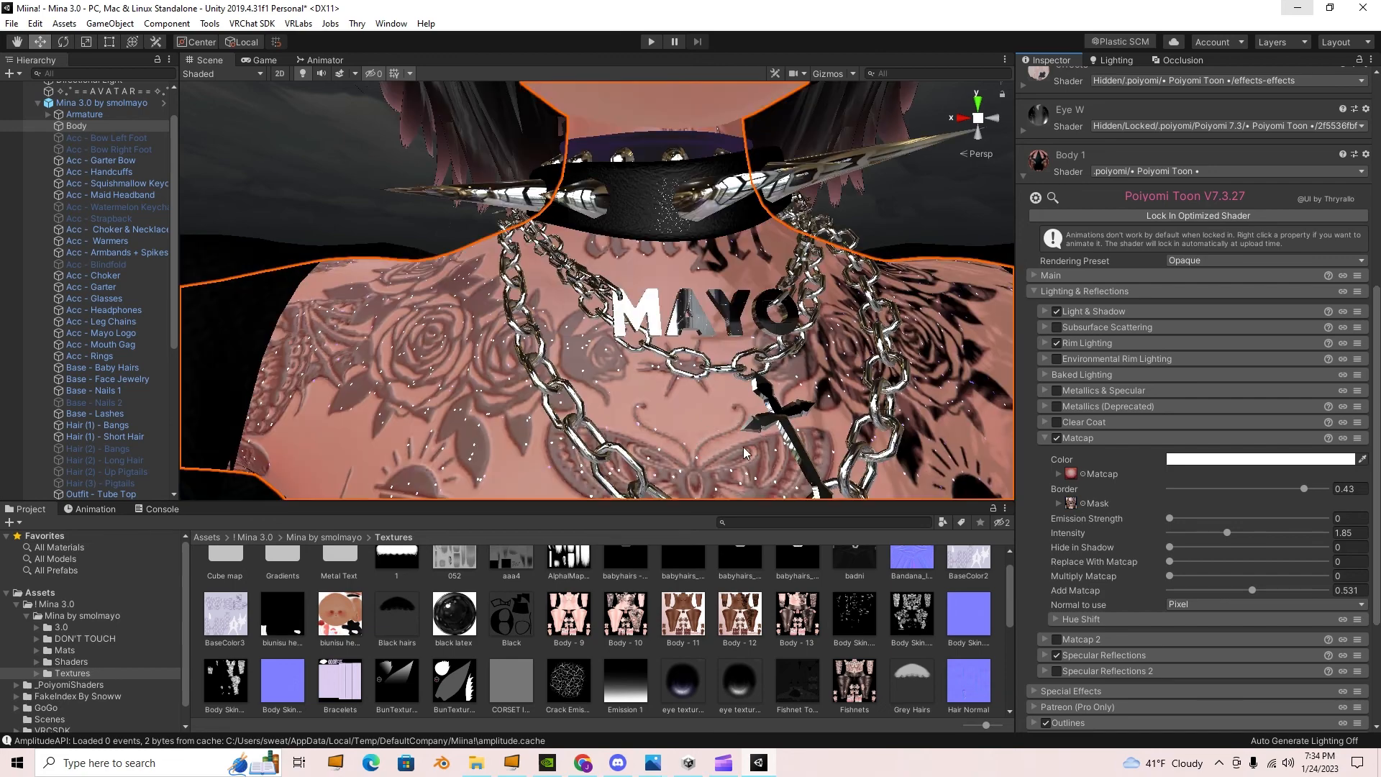
{"action": "scroll", "coordinate": [771, 437], "scroll_direction": "down", "scroll_amount": 10}
{"action": "left_click_drag", "start_coordinate": [783, 436], "coordinate": [693, 433], "text": "alt"}
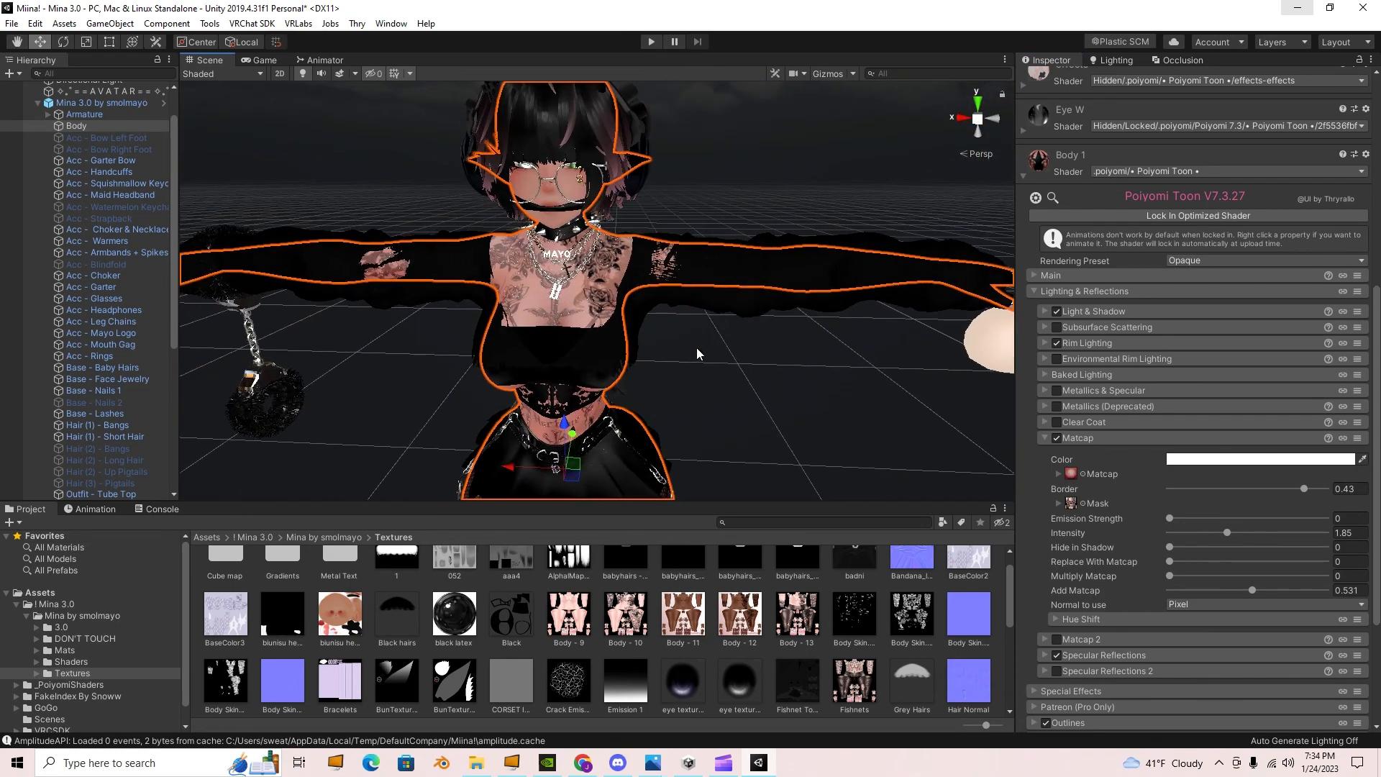
{"action": "scroll", "coordinate": [719, 348], "scroll_direction": "up", "scroll_amount": 3}
{"action": "middle_click_drag", "start_coordinate": [735, 348], "coordinate": [804, 349]}
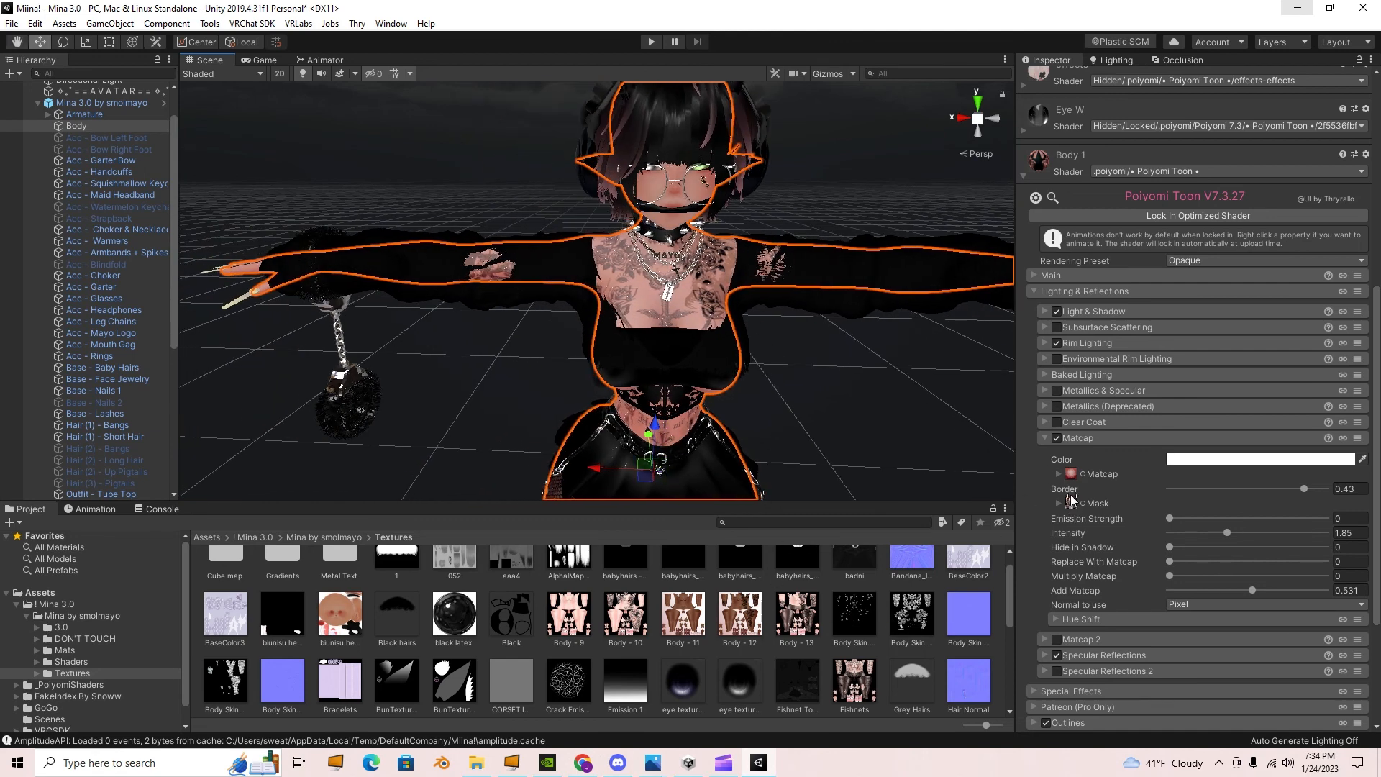
- Assign the Fishnets texture to the matcap mask again and check the tattoos on the avatar's upper body
{"action": "left_click_drag", "start_coordinate": [855, 683], "coordinate": [1077, 505]}
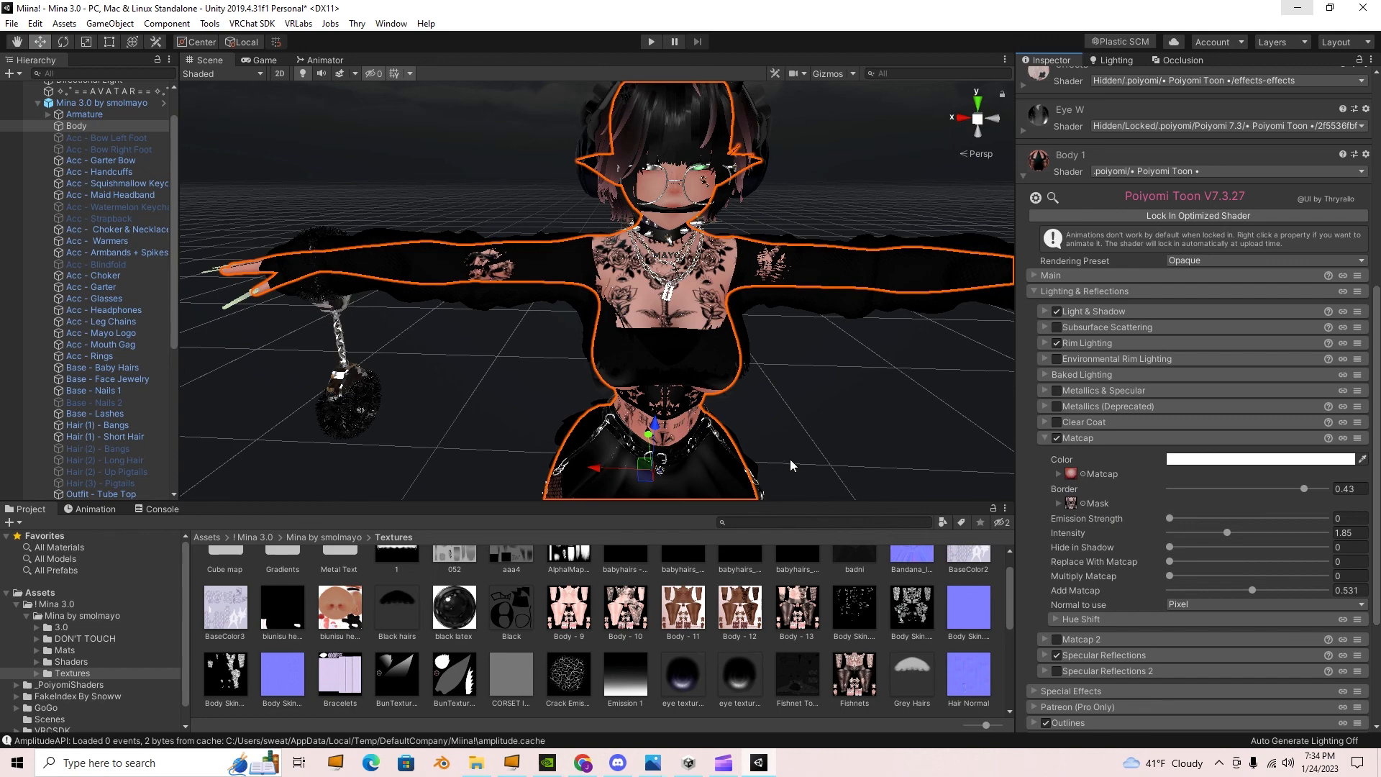
{"action": "left_click_drag", "start_coordinate": [873, 442], "coordinate": [874, 395], "text": "alt"}
{"action": "right_click_drag", "start_coordinate": [874, 395], "coordinate": [876, 395]}
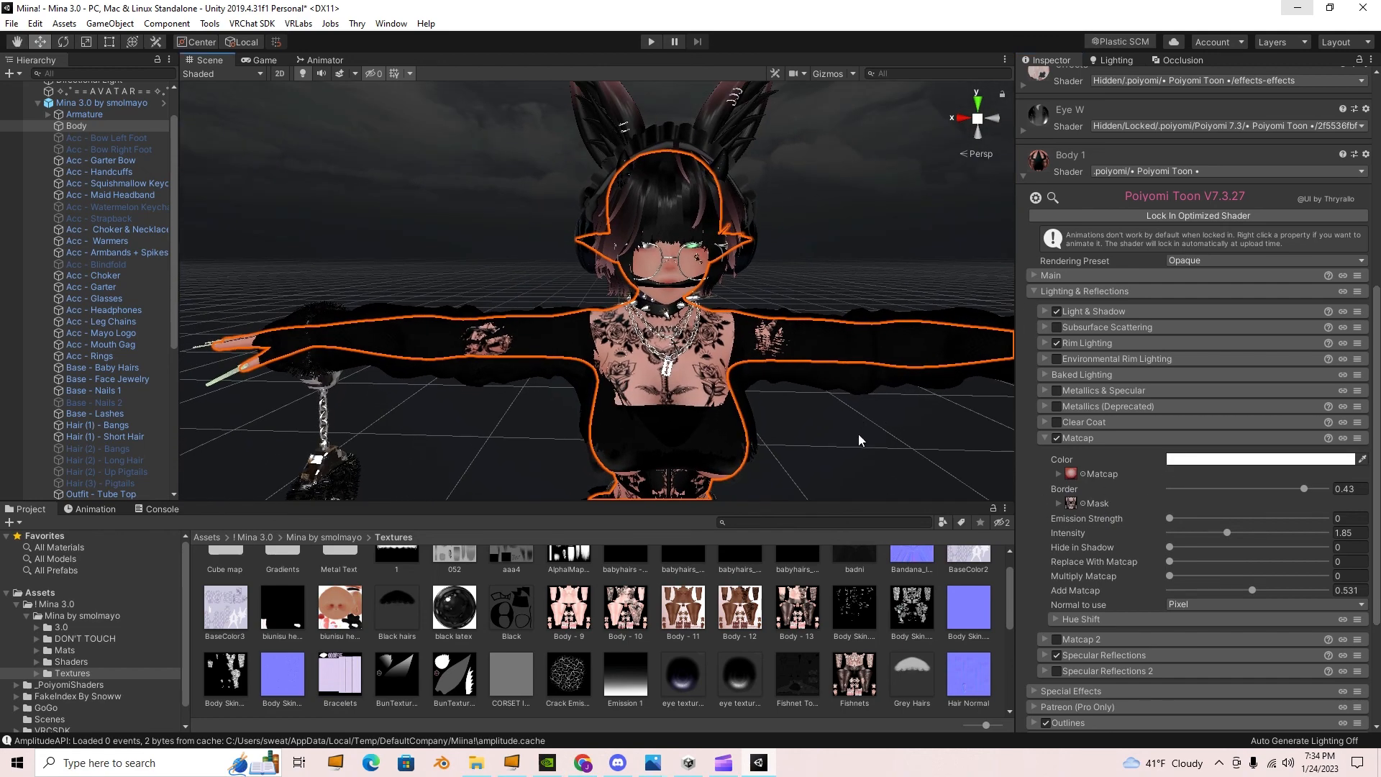
{"action": "middle_click_drag", "start_coordinate": [860, 435], "coordinate": [836, 404]}
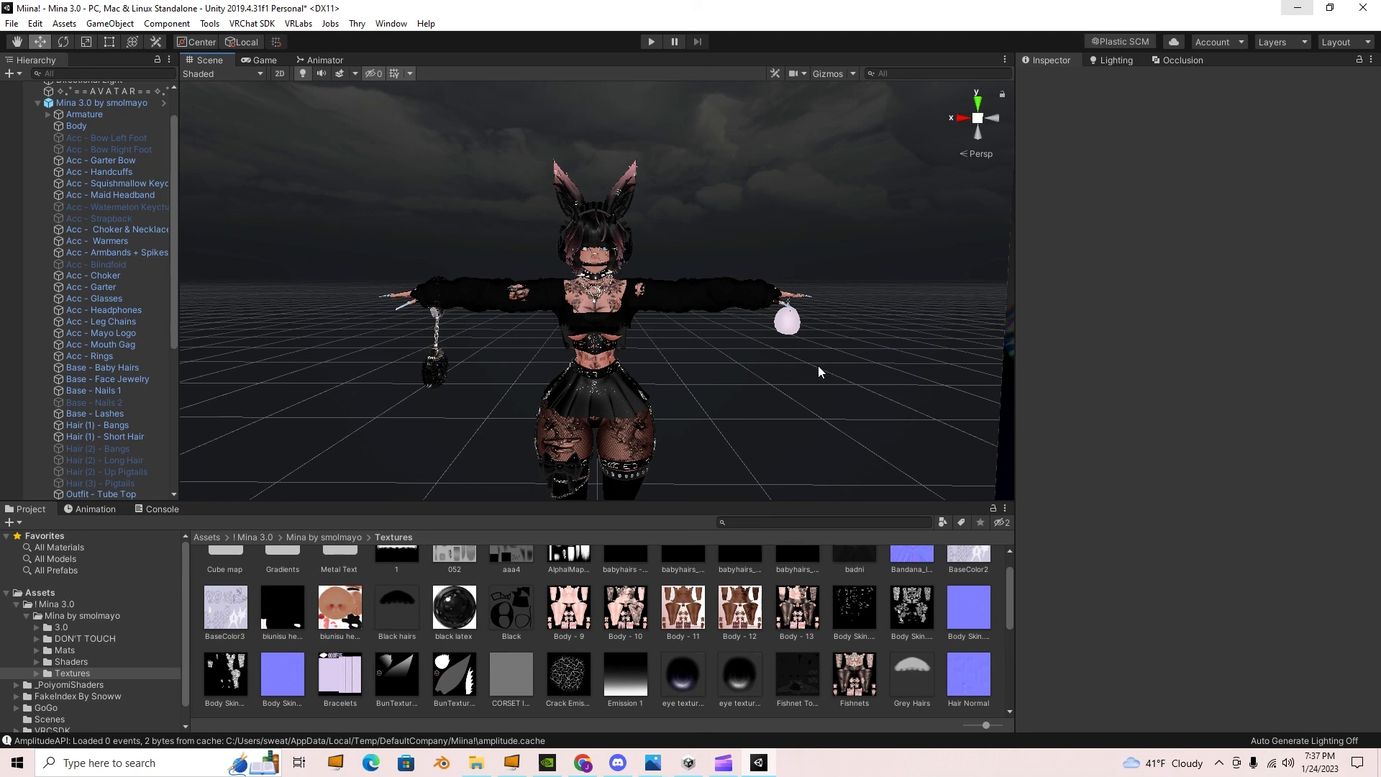
{"action": "scroll", "coordinate": [740, 389], "scroll_direction": "up", "scroll_amount": 10}
{"action": "scroll", "coordinate": [740, 389], "scroll_direction": "down", "scroll_amount": 10}
{"action": "mouse_move", "coordinate": [558, 763]}
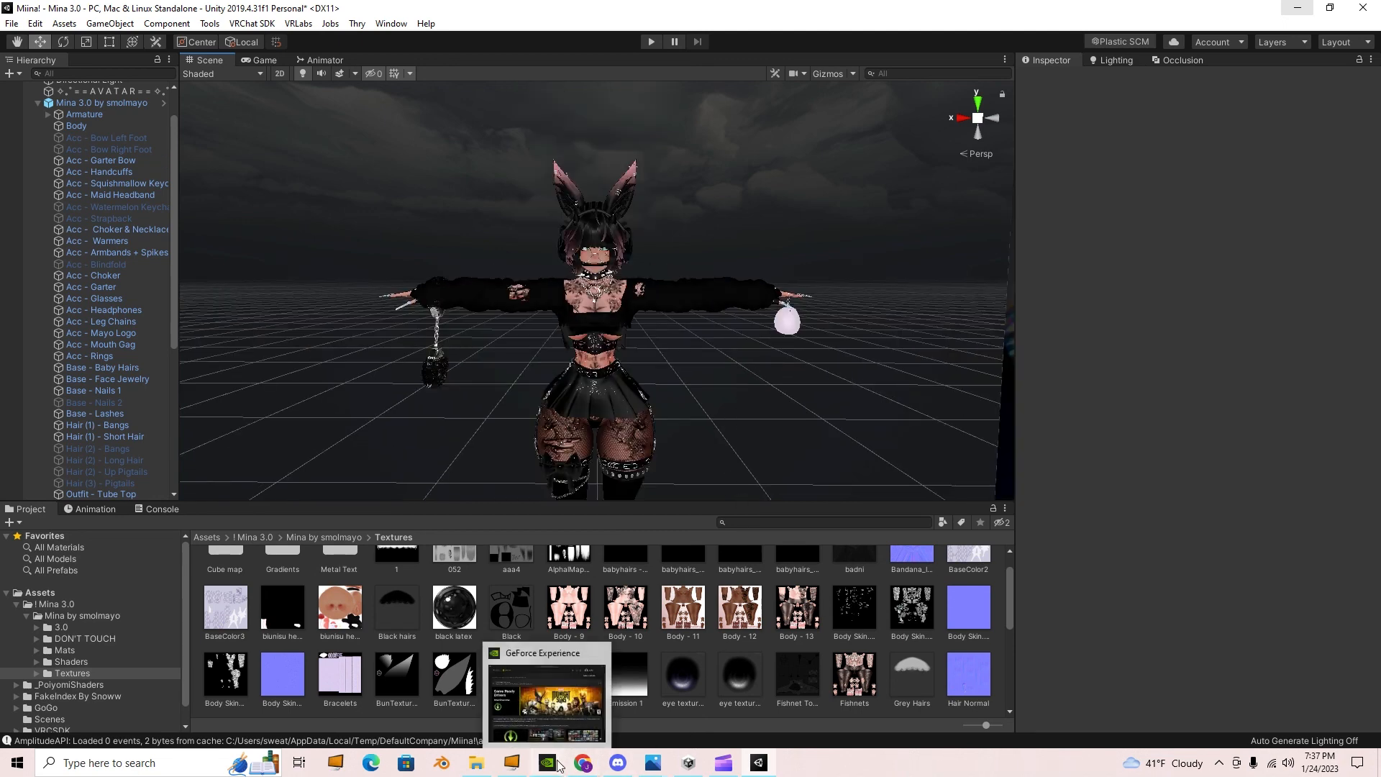